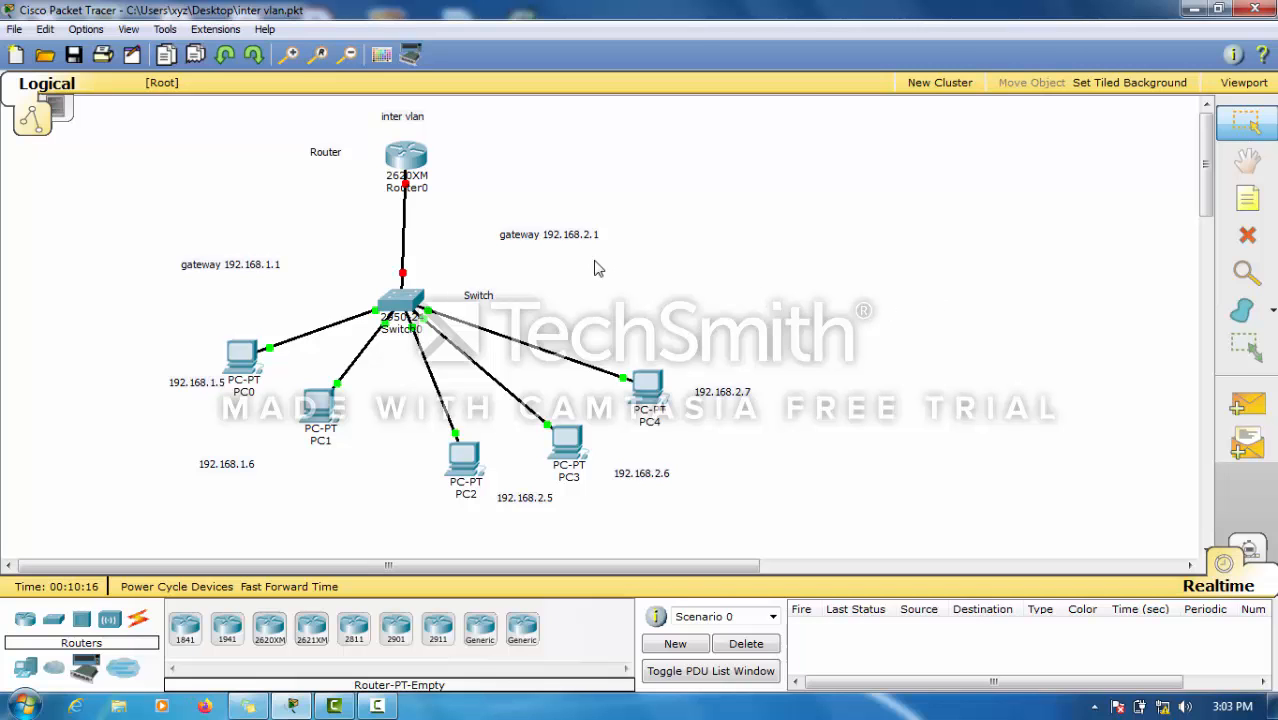
# Ping 192.168.2.6 from PC0's command prompt and close the PC0 window.
pyautogui.moveTo(404, 316)
pyautogui.click(245, 358)
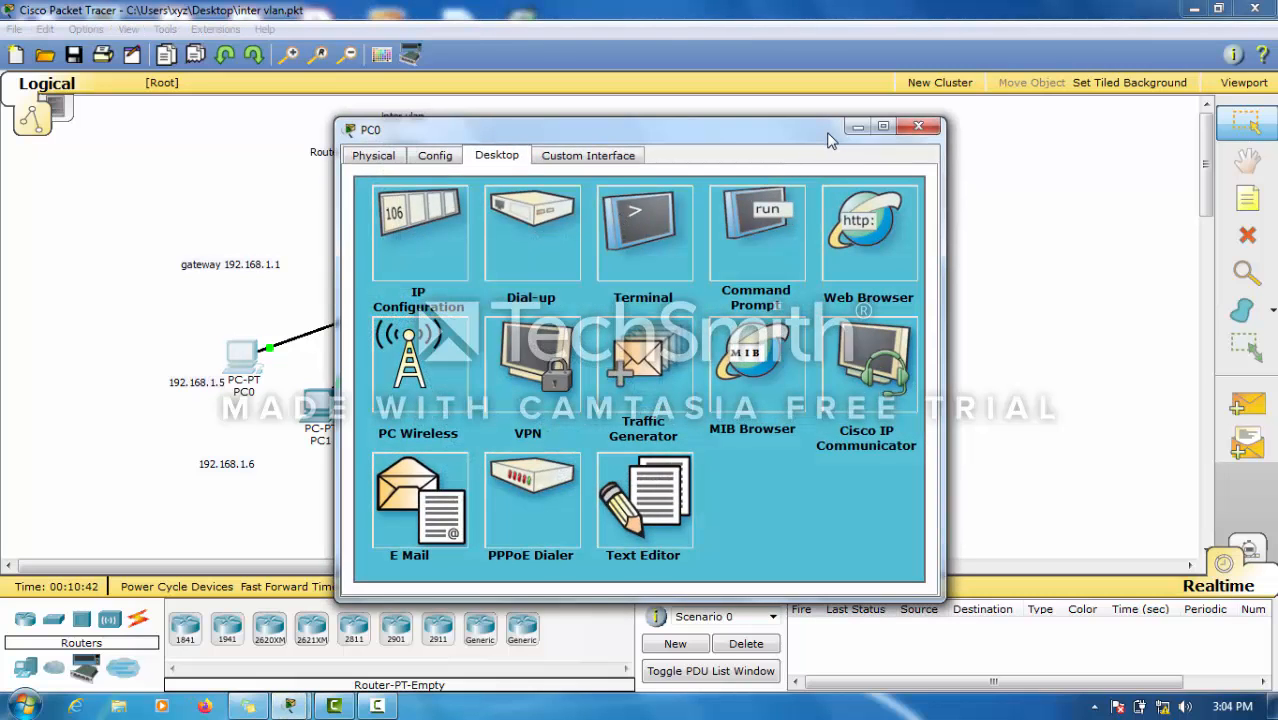
pyautogui.click(770, 220)
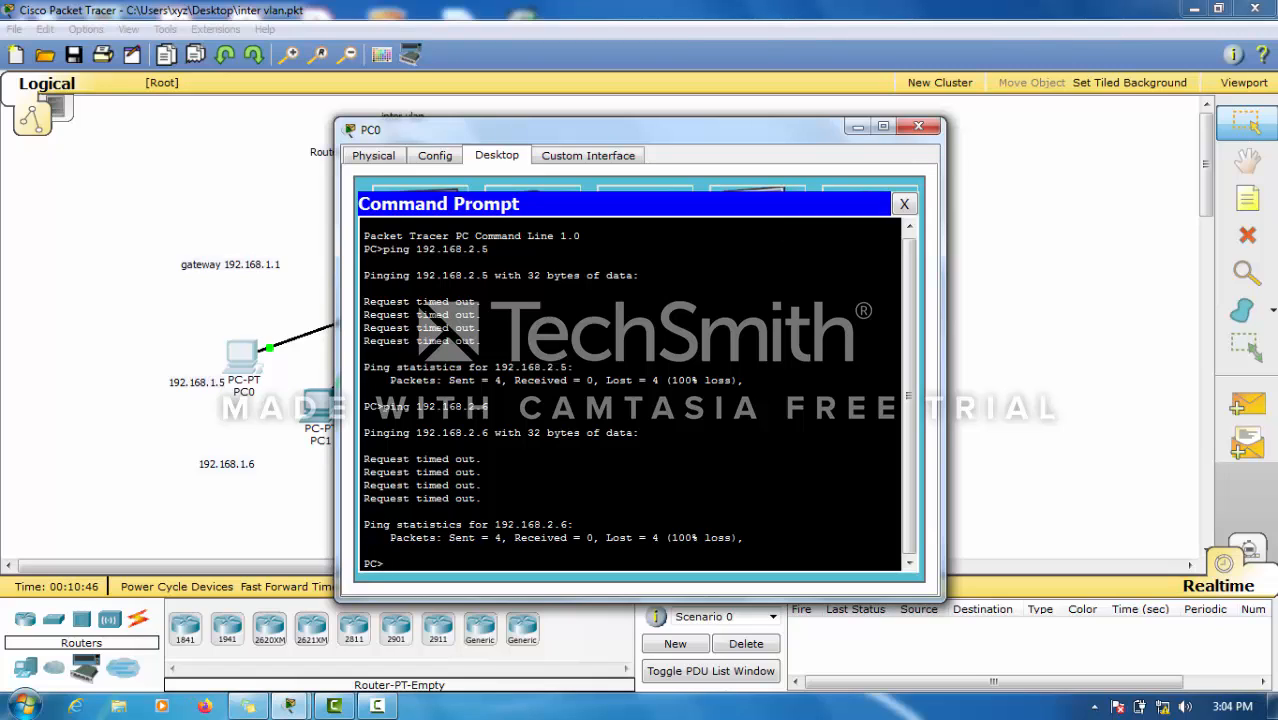
pyautogui.press('Up')
pyautogui.press('Return')
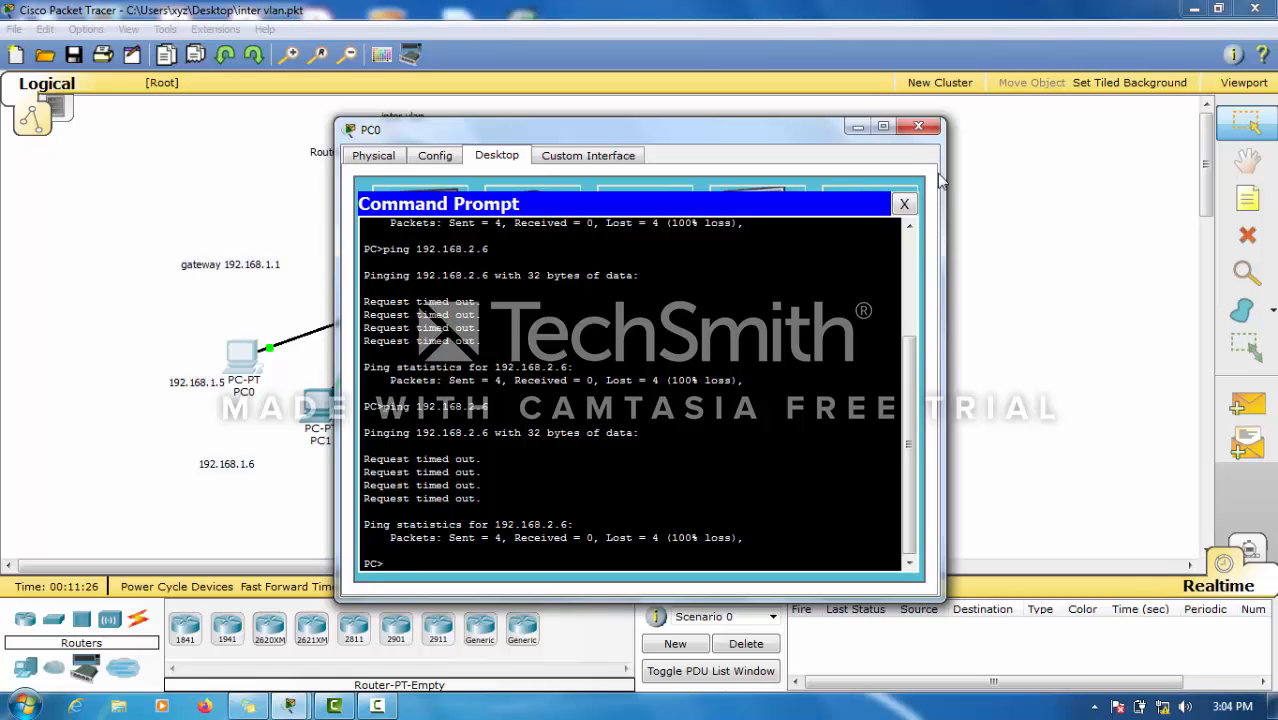
pyautogui.click(905, 205)
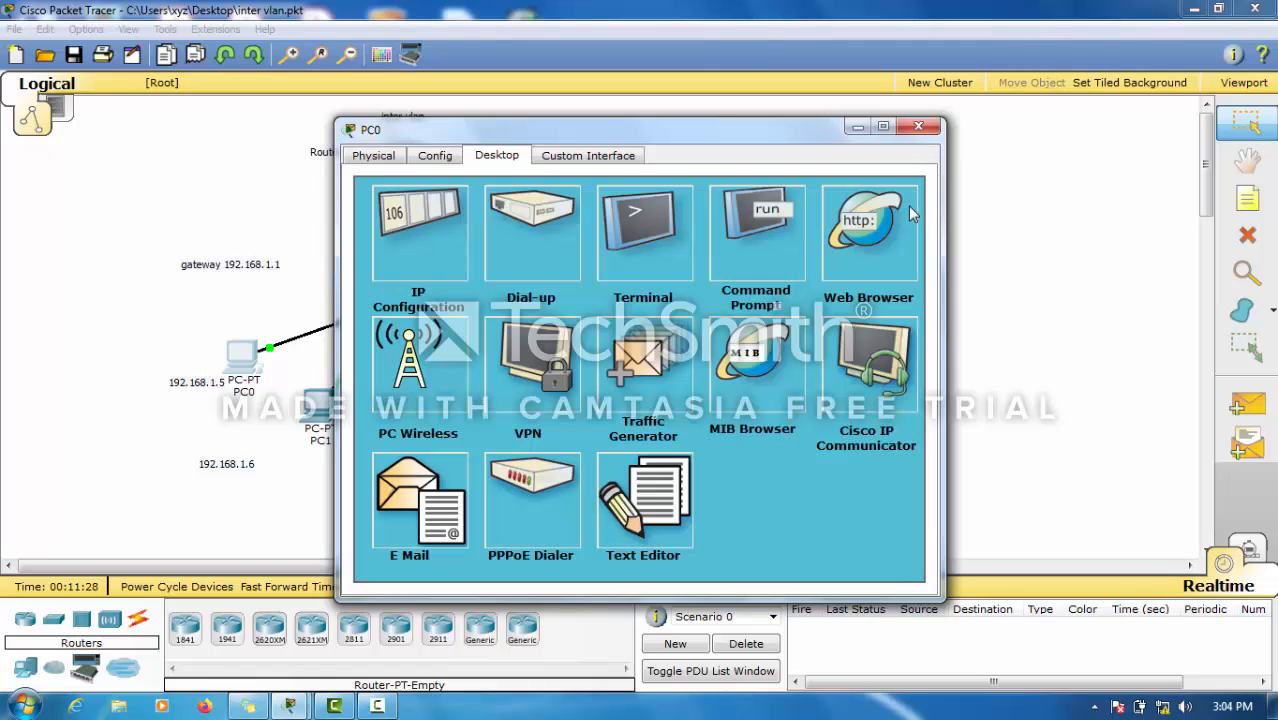
pyautogui.click(916, 130)
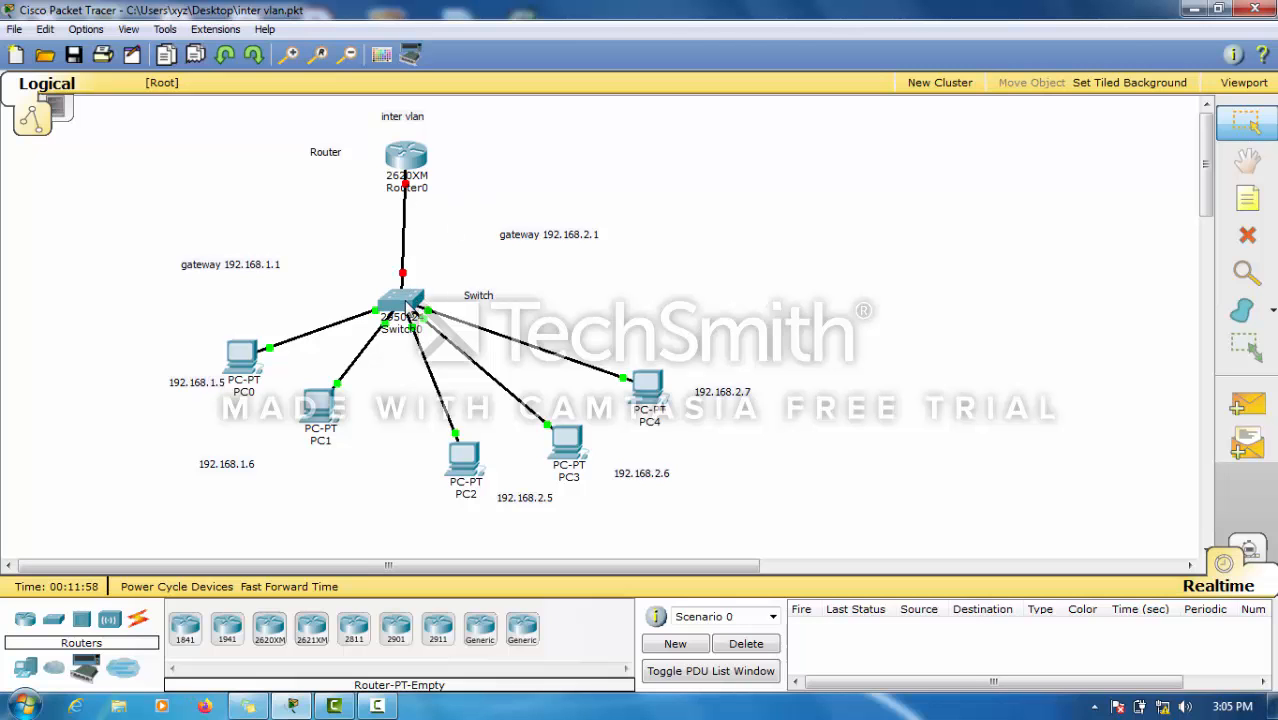
# Enter global configuration mode on Switch0 and create VLAN 2 with the name sals.
pyautogui.click(407, 305)
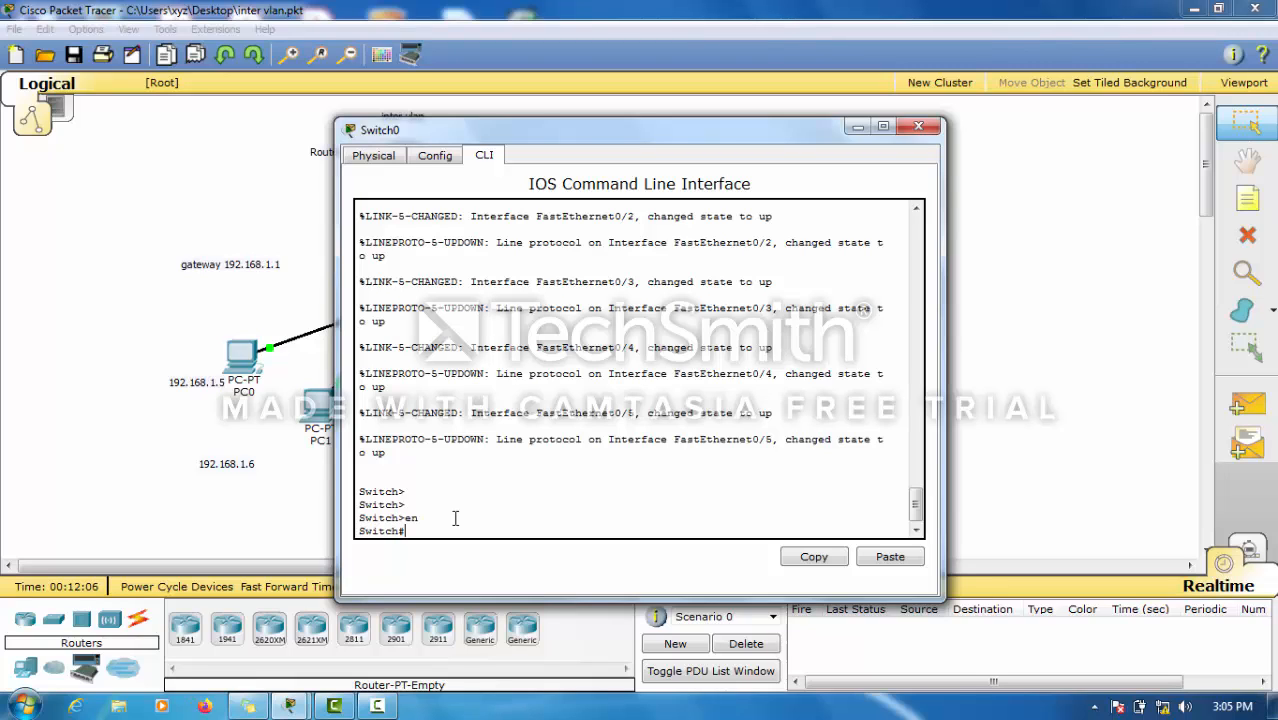
pyautogui.write('conf t')
pyautogui.press('Return')
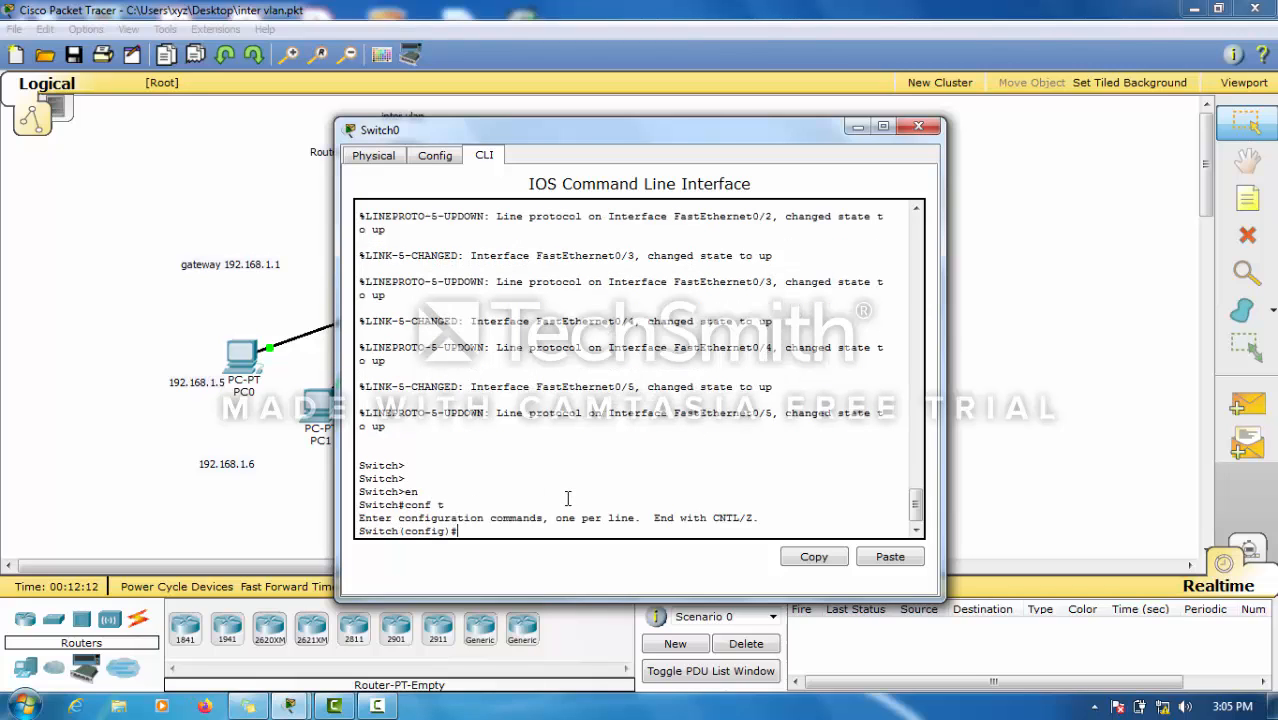
pyautogui.write('vlan 2')
pyautogui.press('Return')
pyautogui.write('na')
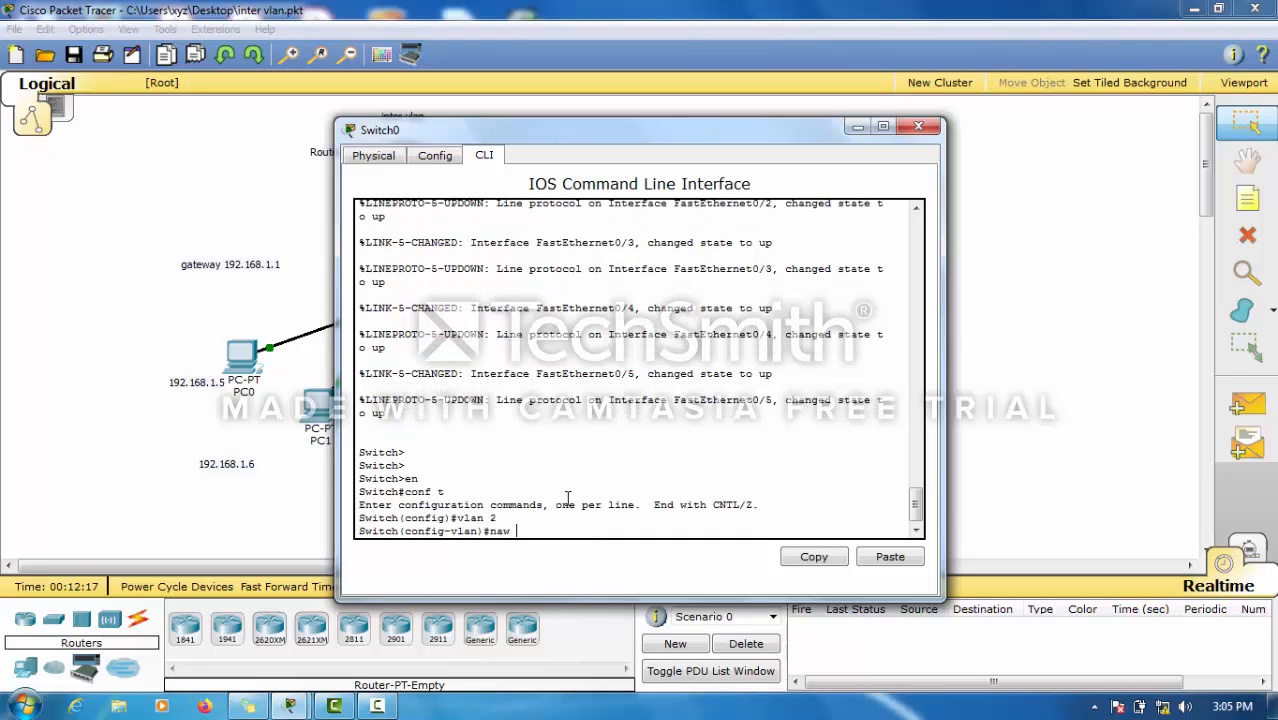
pyautogui.write('me sals')
pyautogui.press('Return')
pyautogui.write('ex')
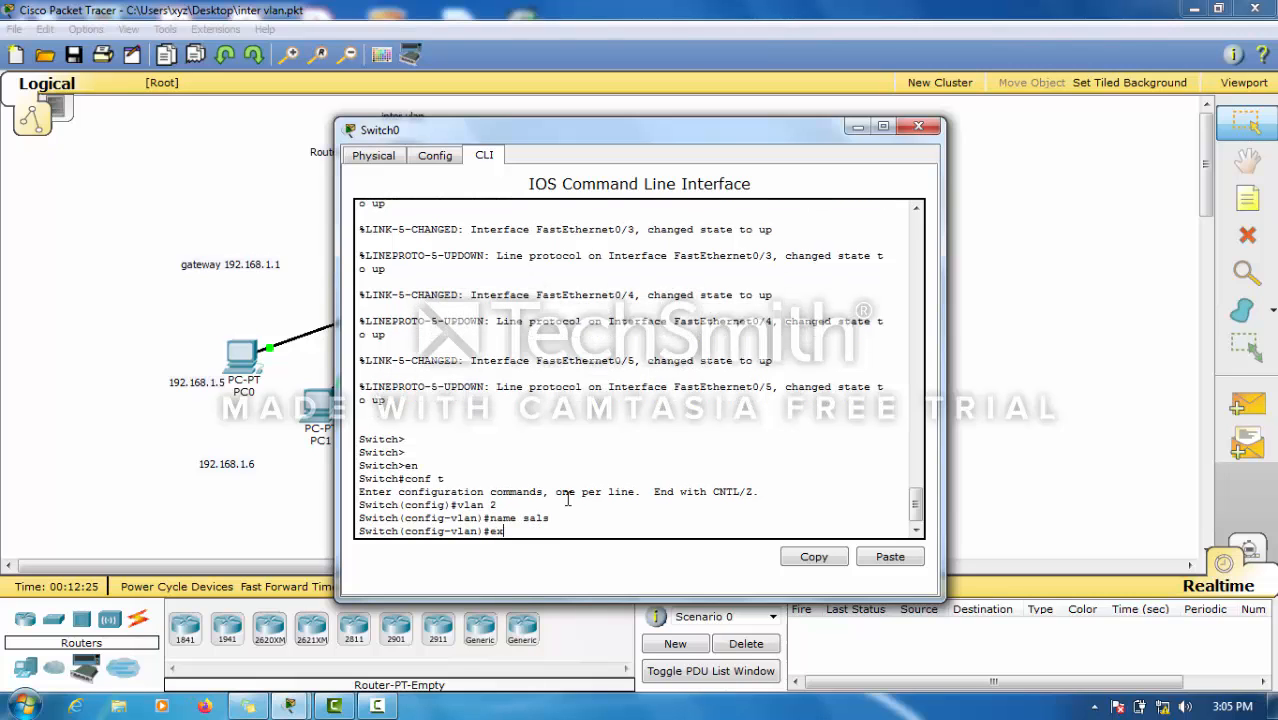
pyautogui.write('it')
pyautogui.press('Return')
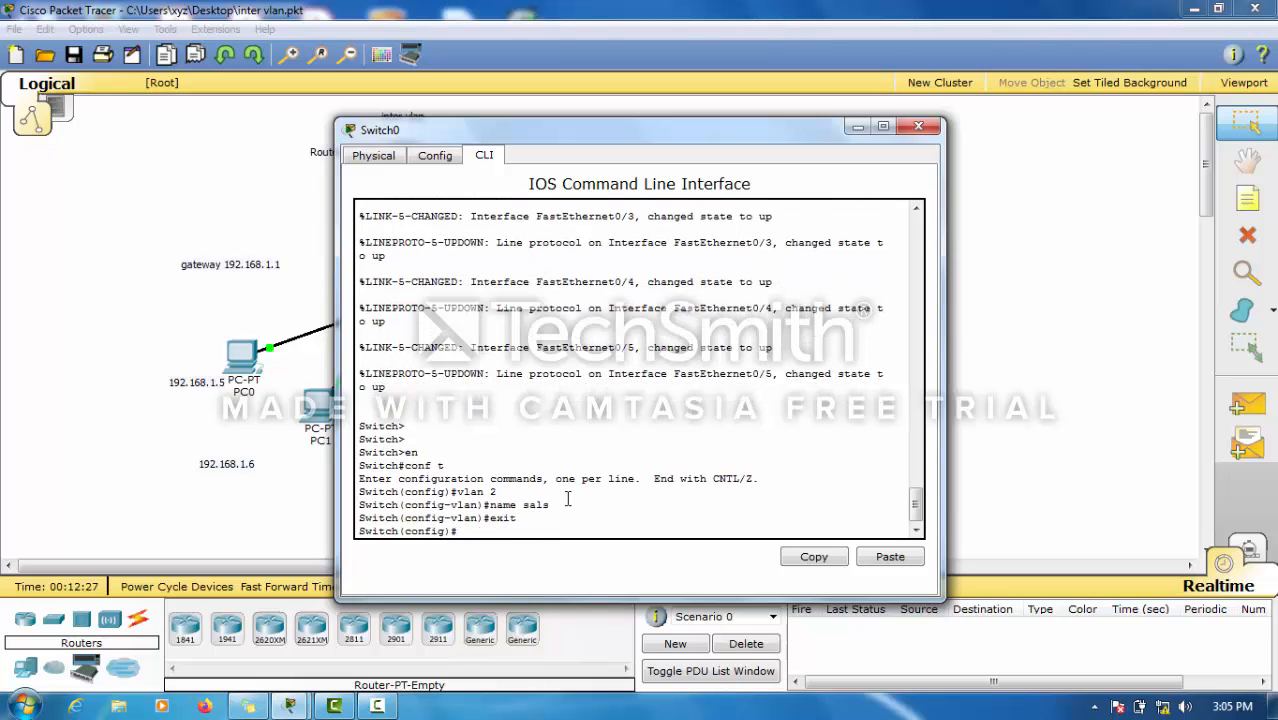
# Create VLAN 3 on Switch0 with the name Accounts and return to global configuration mode.
pyautogui.write('exit')
pyautogui.press('BackSpace')
pyautogui.press('BackSpace')
pyautogui.press('BackSpace')
pyautogui.press('BackSpace')
pyautogui.write('vlan 3')
pyautogui.press('Return')
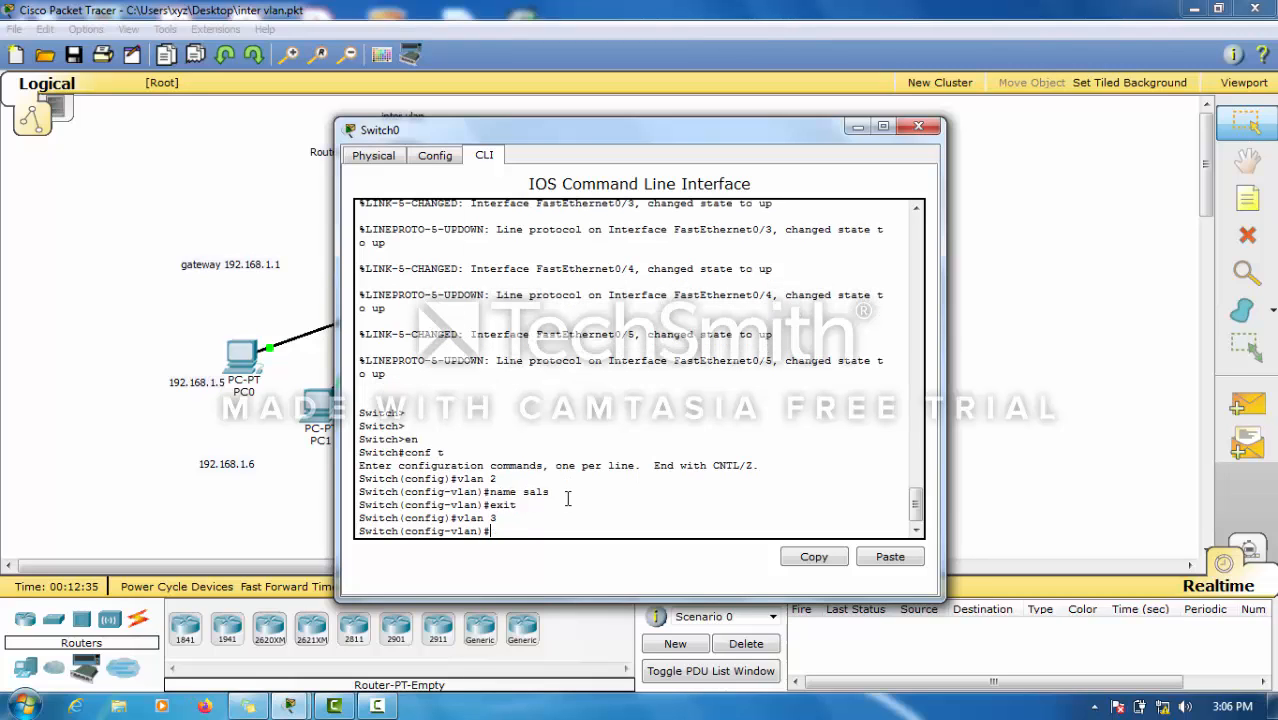
pyautogui.write('name Accounts')
pyautogui.press('Return')
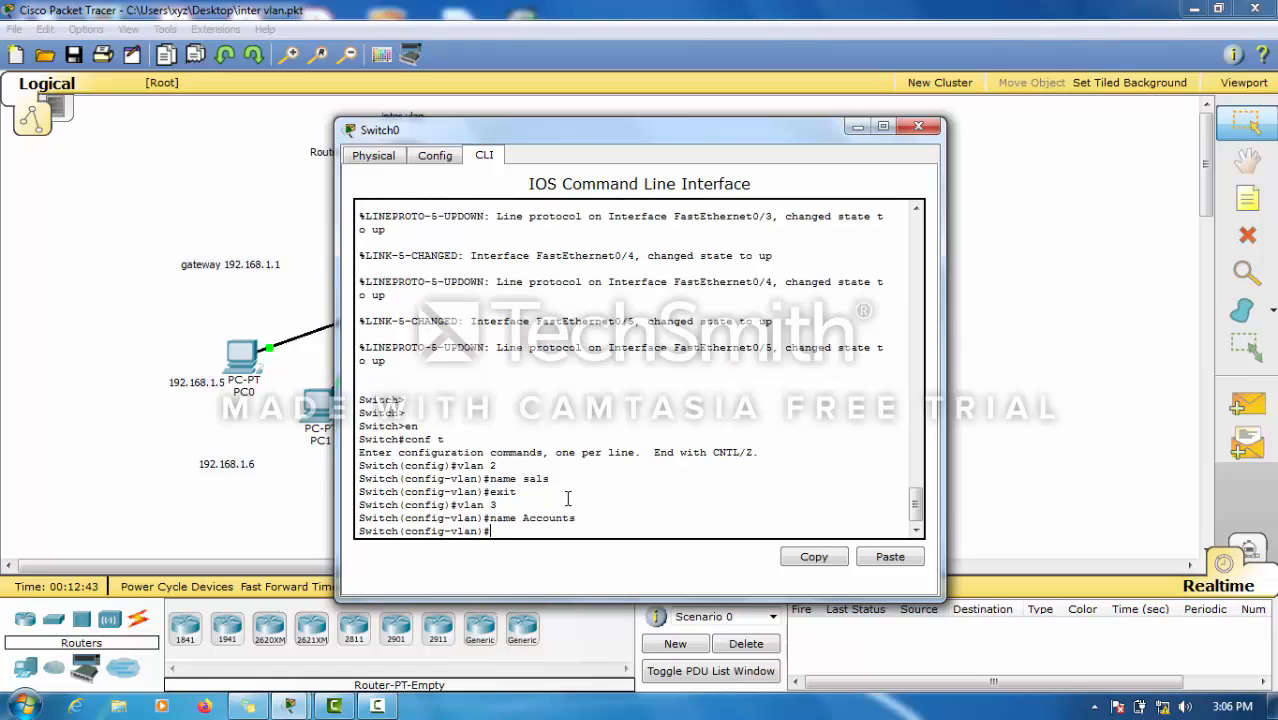
pyautogui.write('exit')
pyautogui.press('Return')
pyautogui.press('Return')
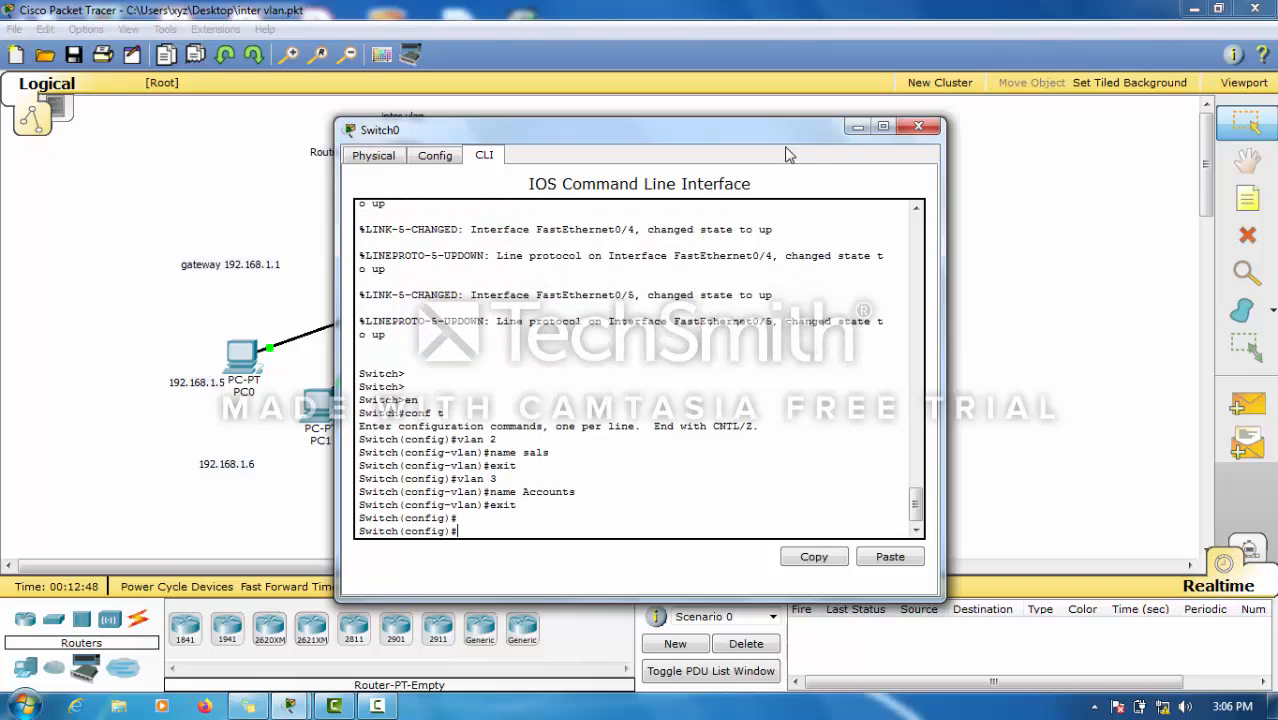
# Reposition PC1 lower in the topology beside its 192.168.1.6 label and return to Switch0's command line.
pyautogui.moveTo(787, 134); pyautogui.dragTo(966, 190)
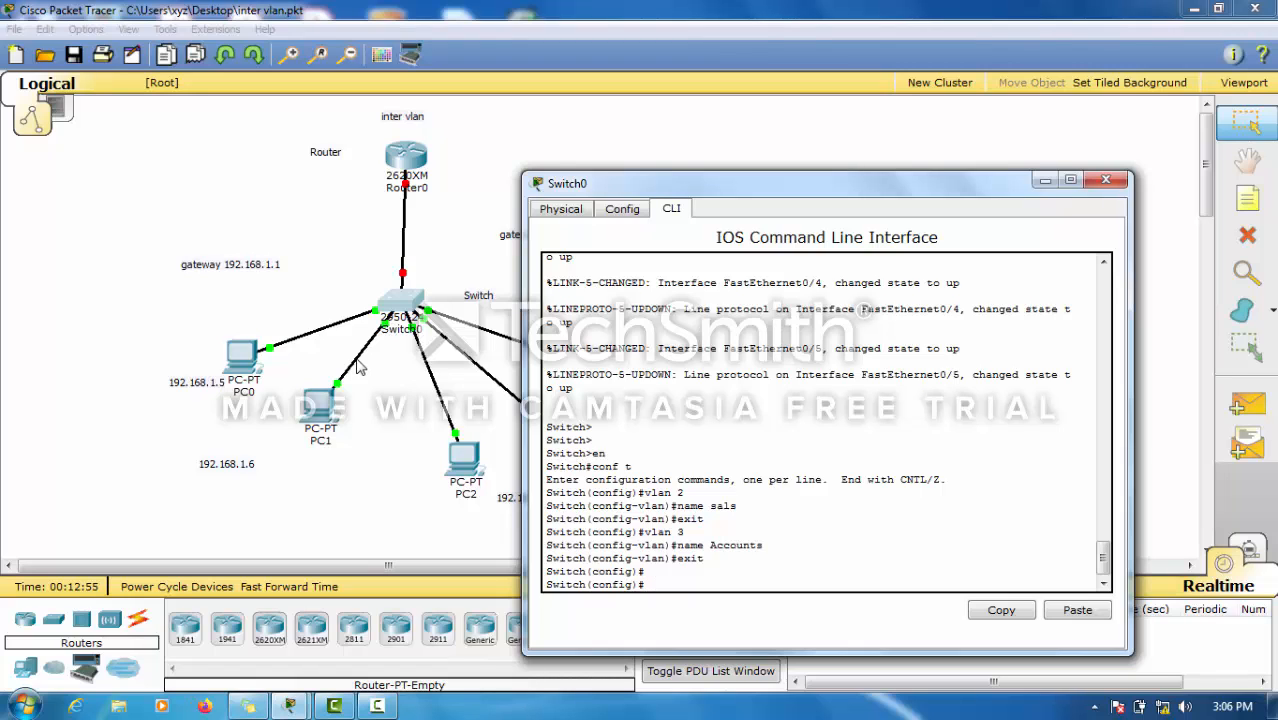
pyautogui.moveTo(326, 414); pyautogui.dragTo(288, 459)
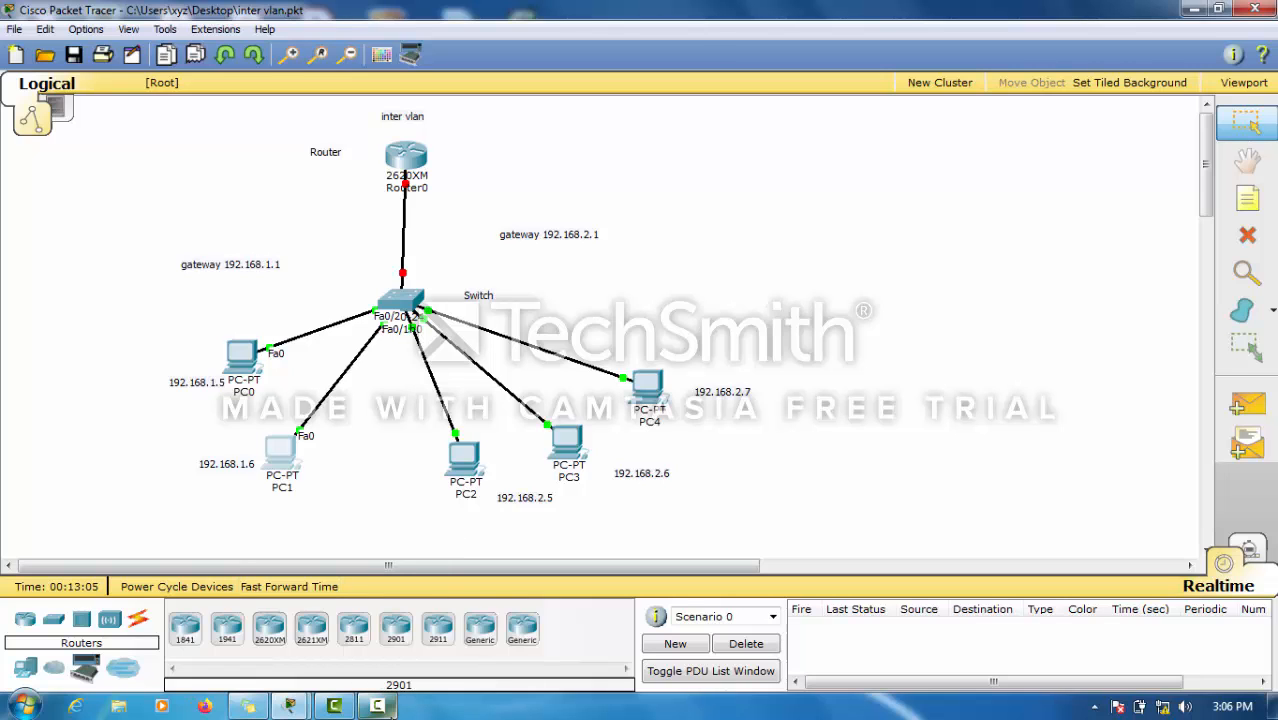
pyautogui.click(381, 706)
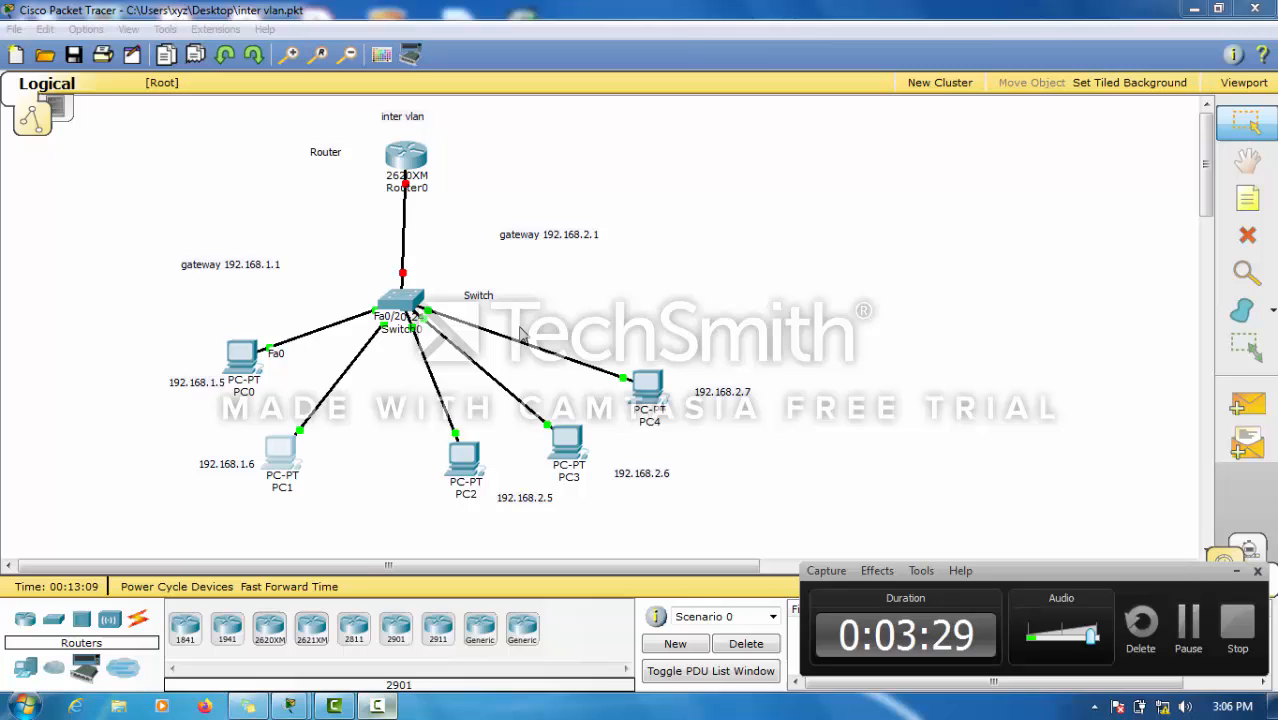
pyautogui.click(418, 310)
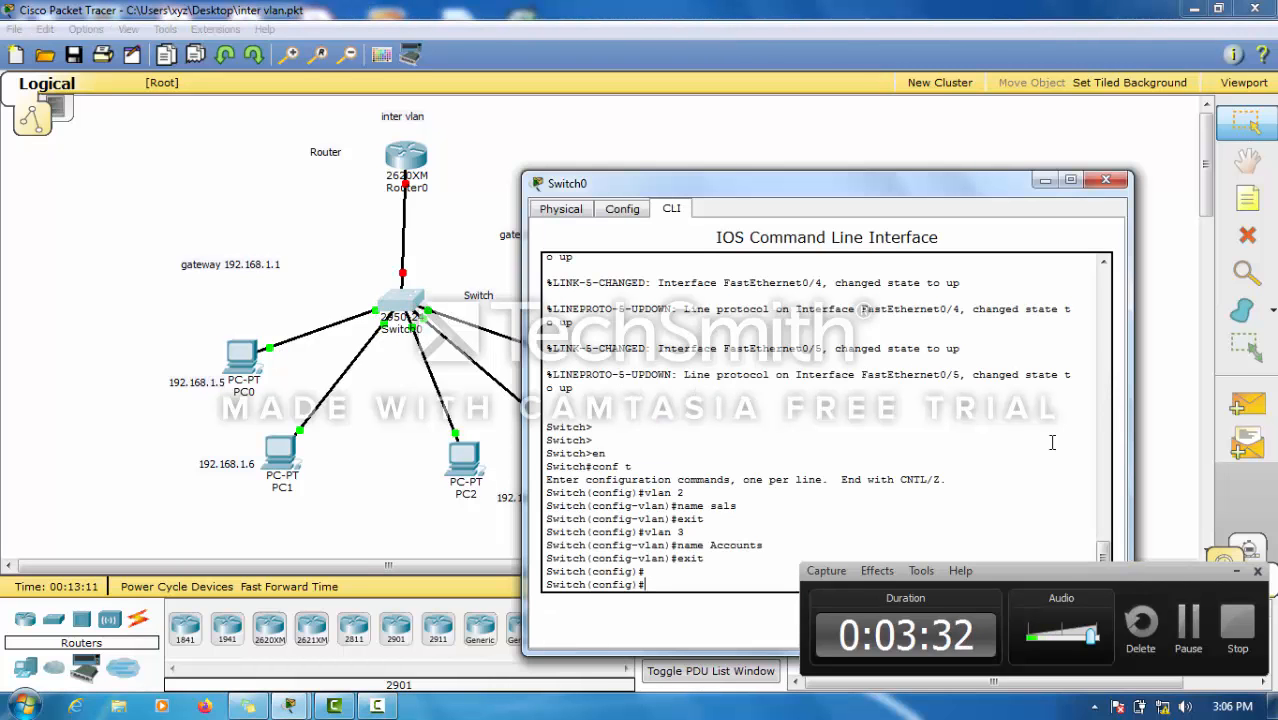
pyautogui.click(1236, 575)
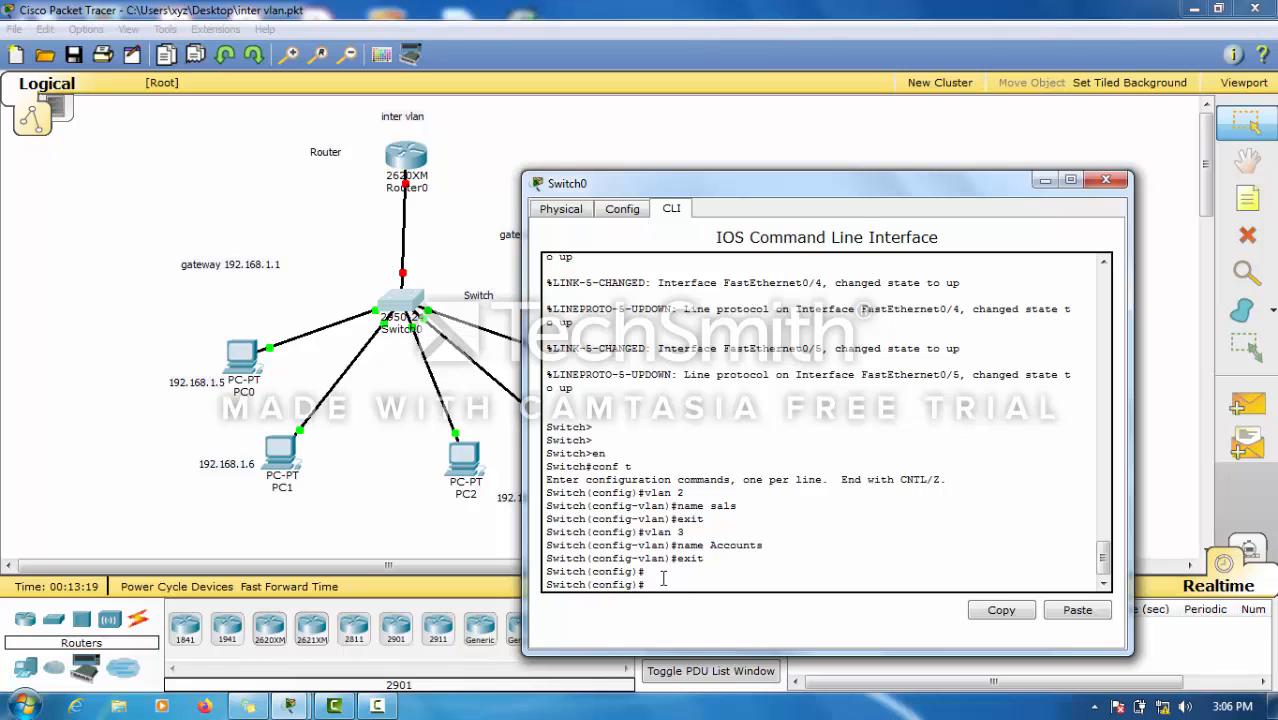
# Enter interface range configuration on Switch0 for fastEthernet 0/1 -2.
pyautogui.write('in')
pyautogui.press('Tab')
pyautogui.write('t')
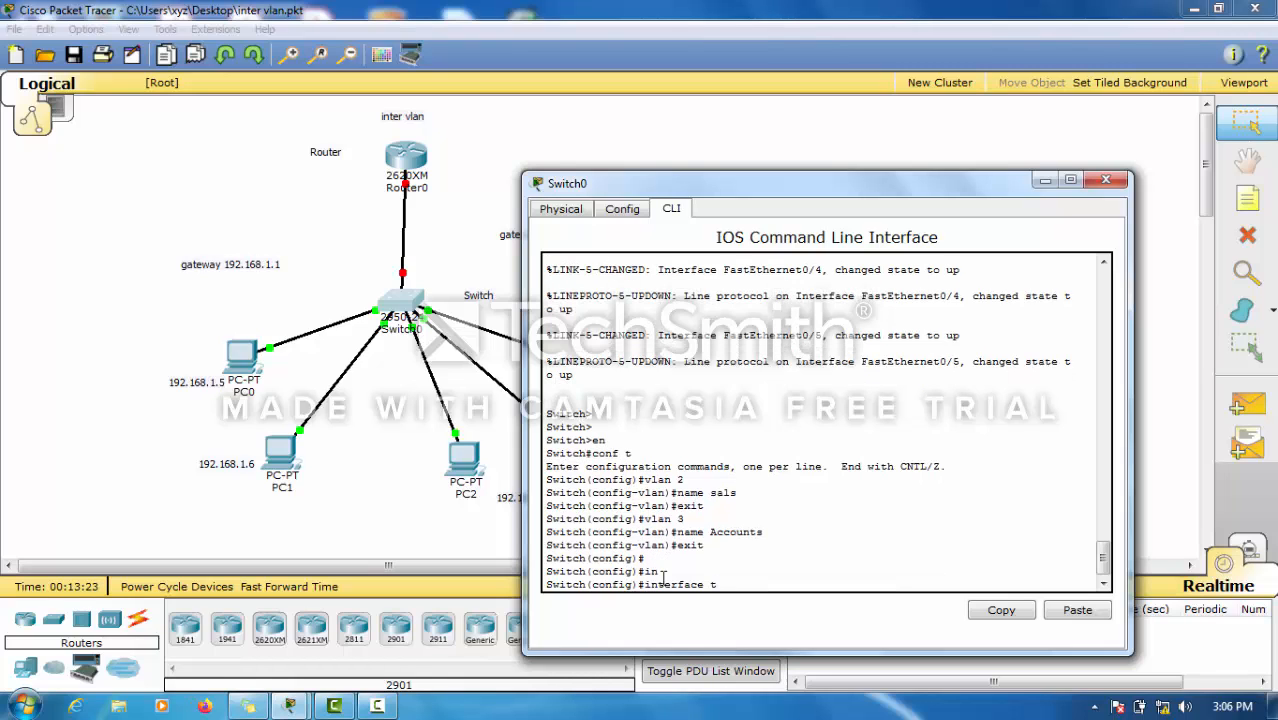
pyautogui.press('BackSpace')
pyautogui.write('r')
pyautogui.press('Tab')
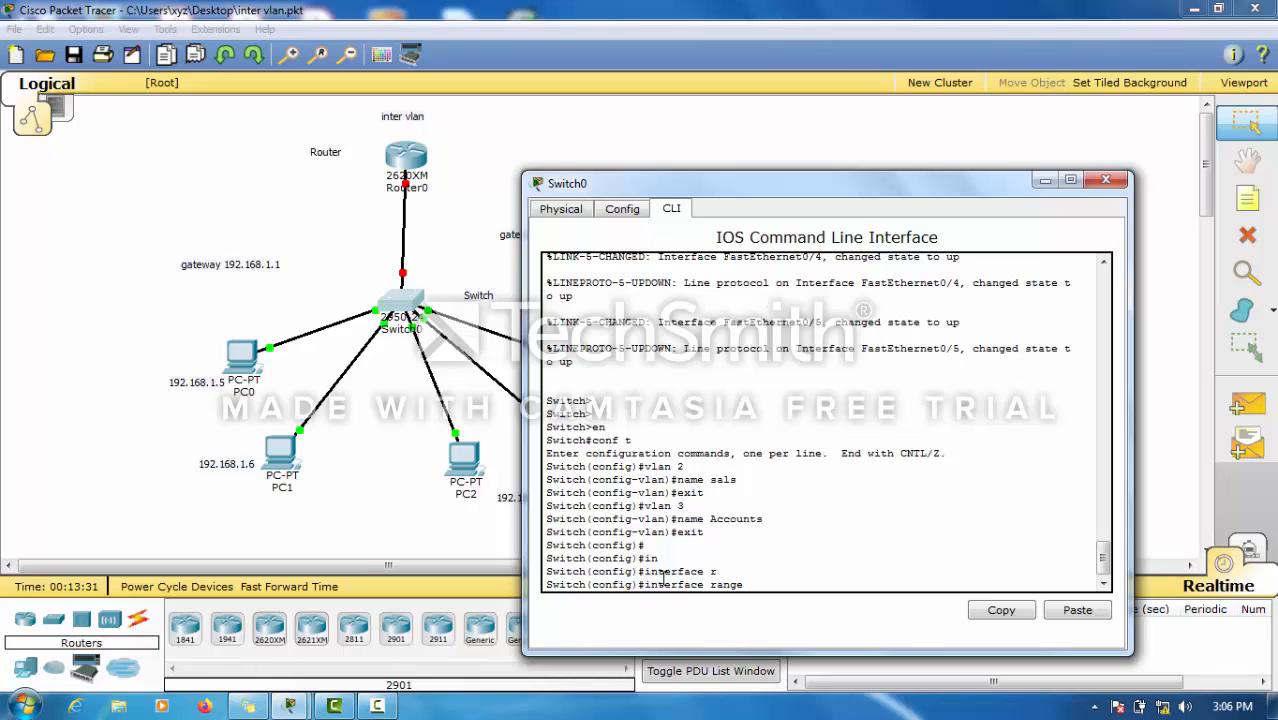
pyautogui.press('Tab')
pyautogui.write('f')
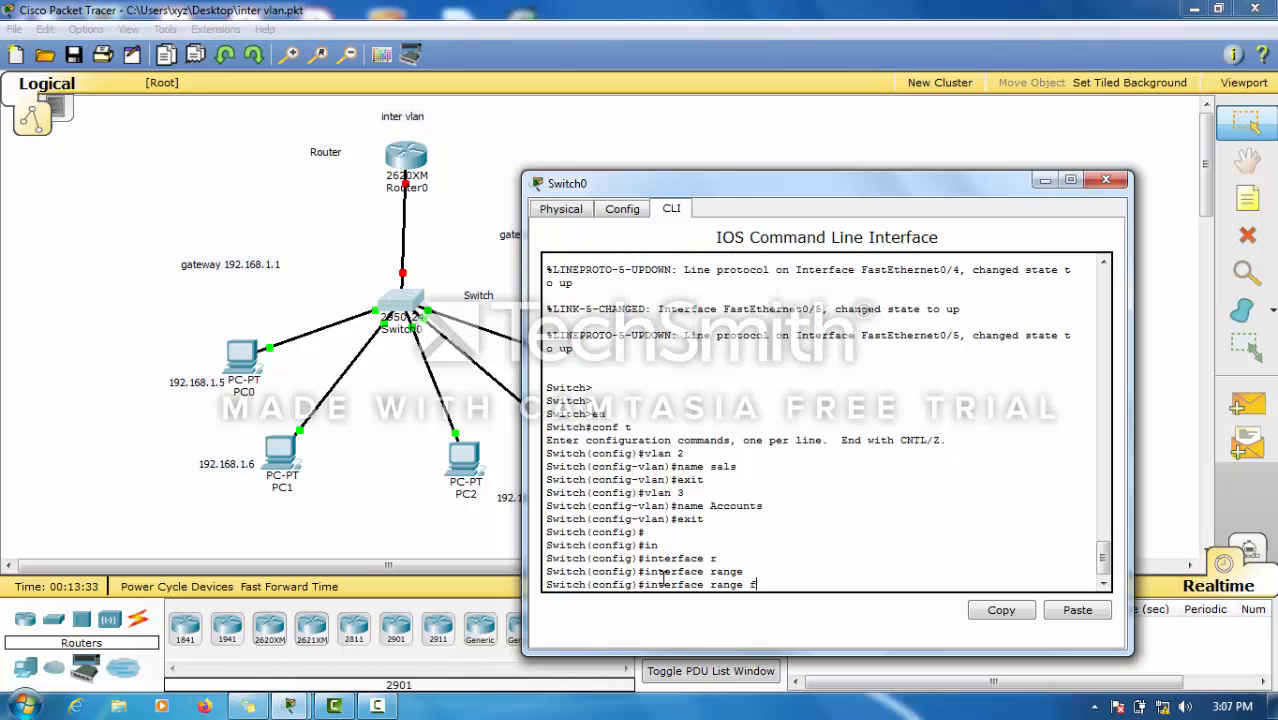
pyautogui.write('a')
pyautogui.press('Tab')
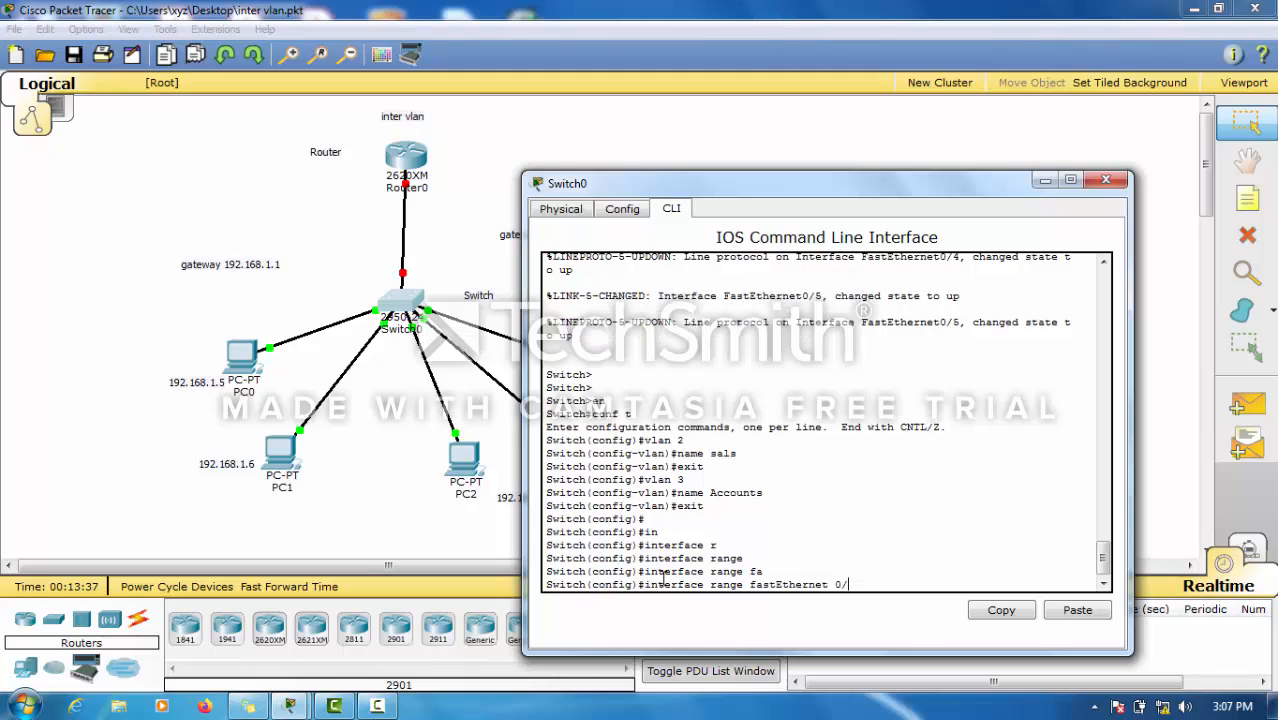
pyautogui.write('0/1 -2')
pyautogui.press('Return')
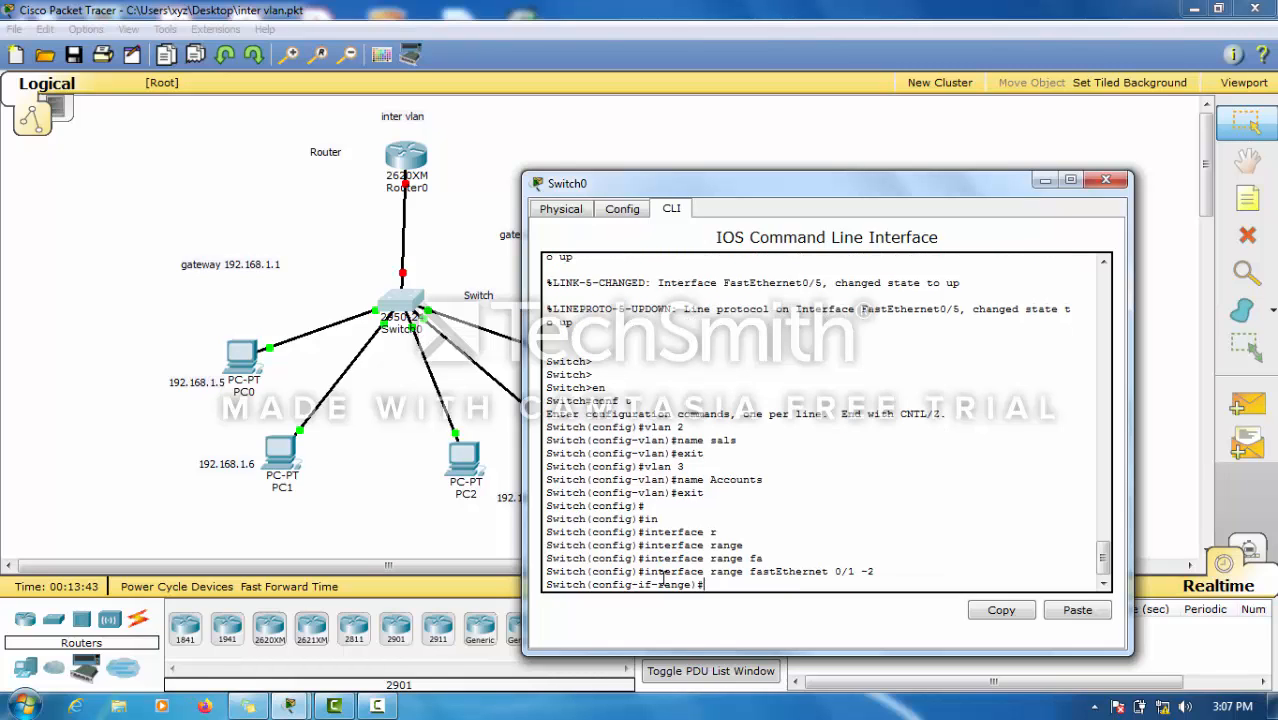
# Set the selected switch interface range to switchport mode access.
pyautogui.write('sw')
pyautogui.press('Tab')
pyautogui.write('m')
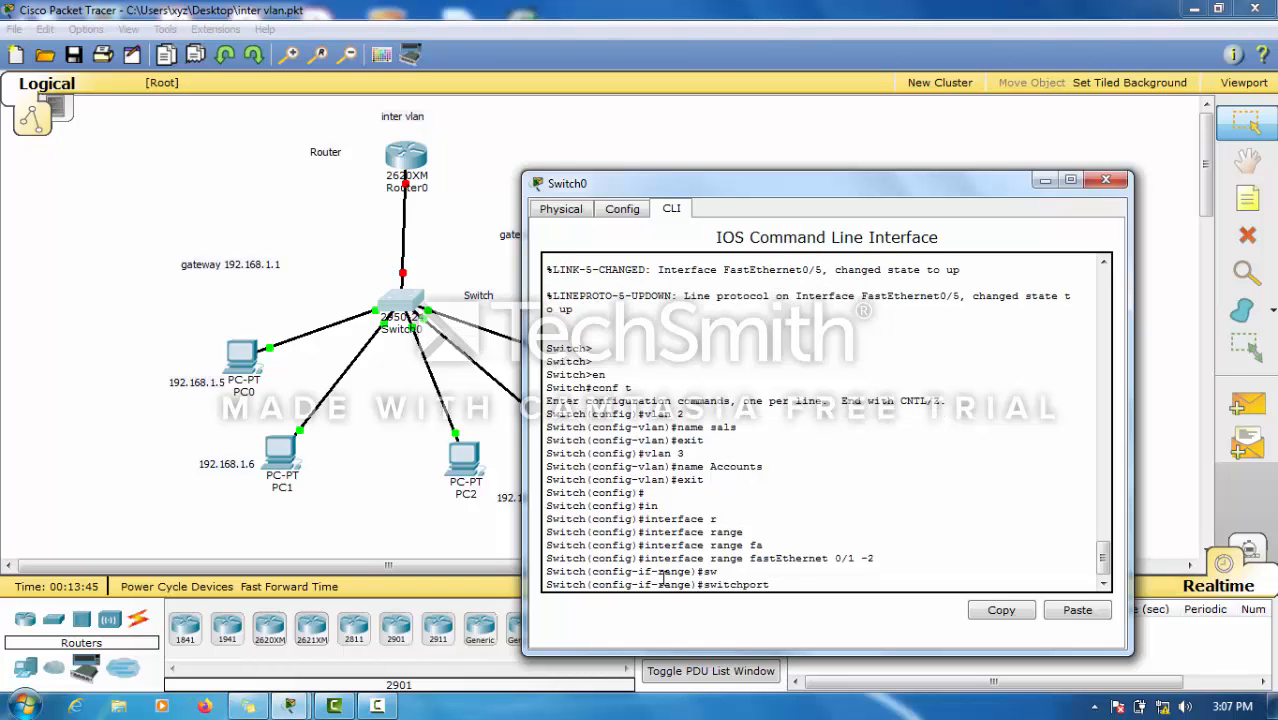
pyautogui.press('Tab')
pyautogui.write('ac')
pyautogui.press('Tab')
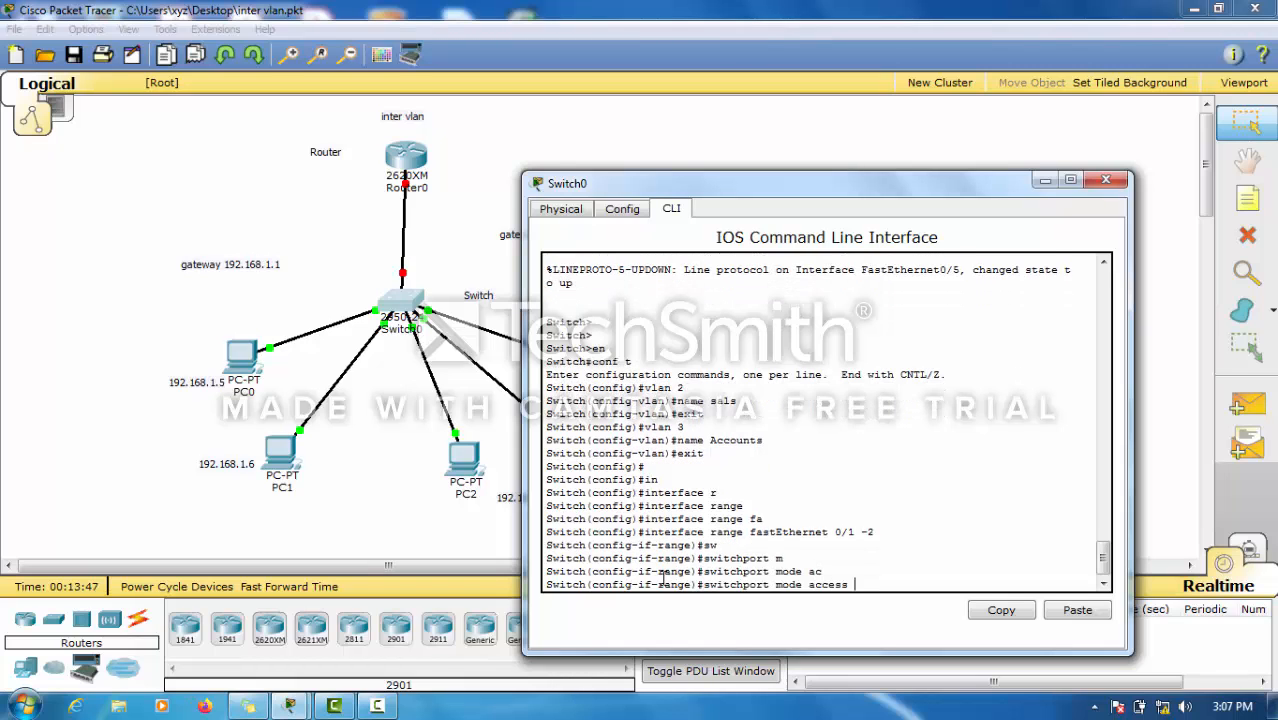
pyautogui.press('Return')
# Assign the selected interface range to access VLAN 2 and enable its ports with no shutdown.
pyautogui.write('sw')
pyautogui.press('Tab')
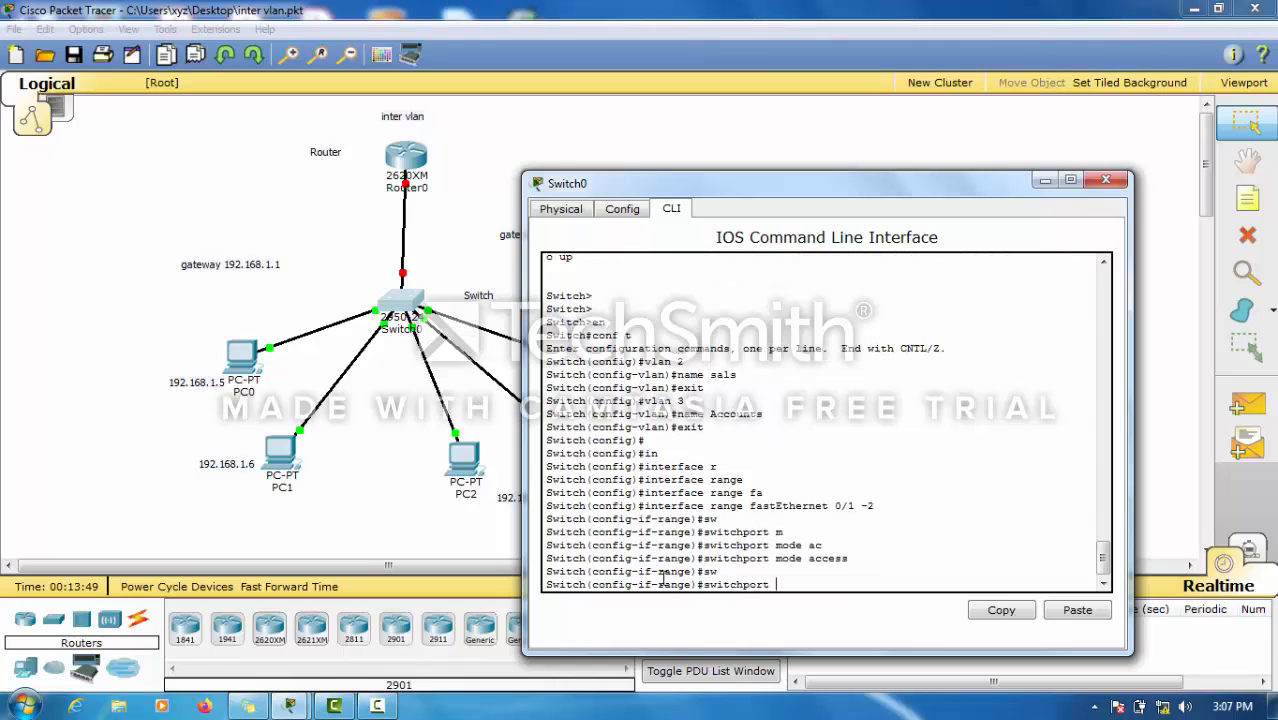
pyautogui.write('a')
pyautogui.press('Tab')
pyautogui.write('v')
pyautogui.press('Tab')
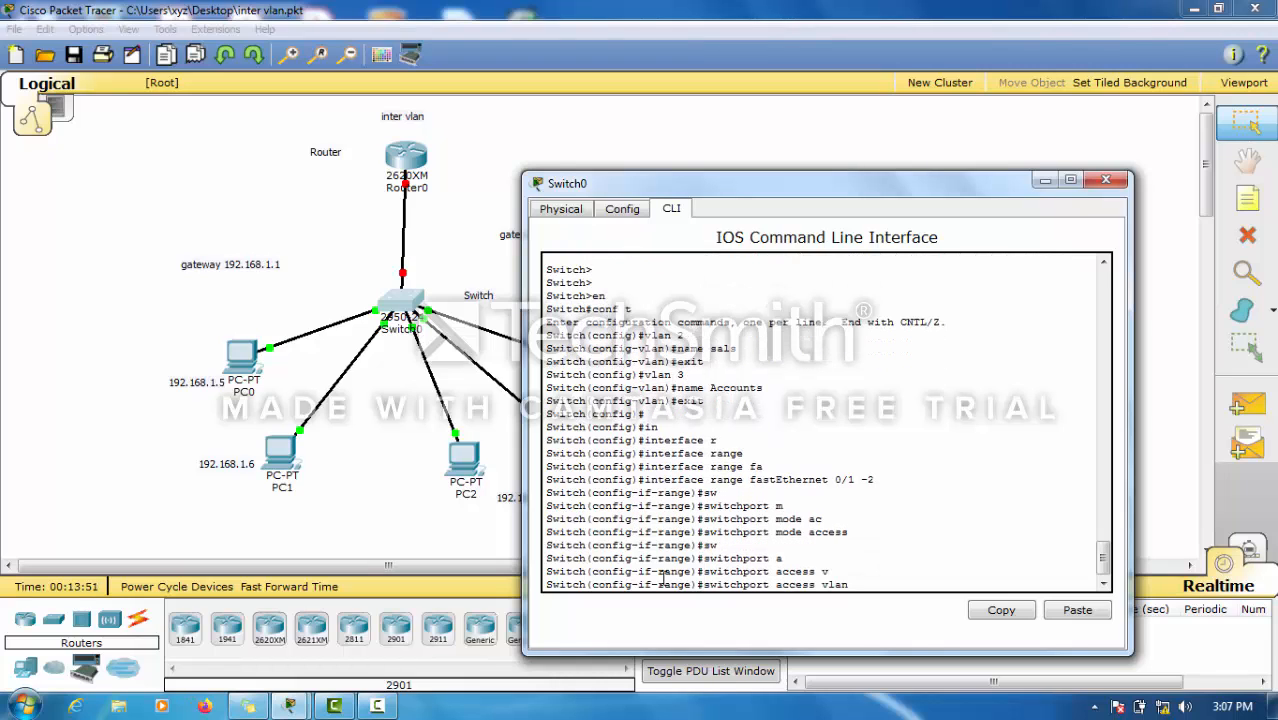
pyautogui.write('2')
pyautogui.press('Return')
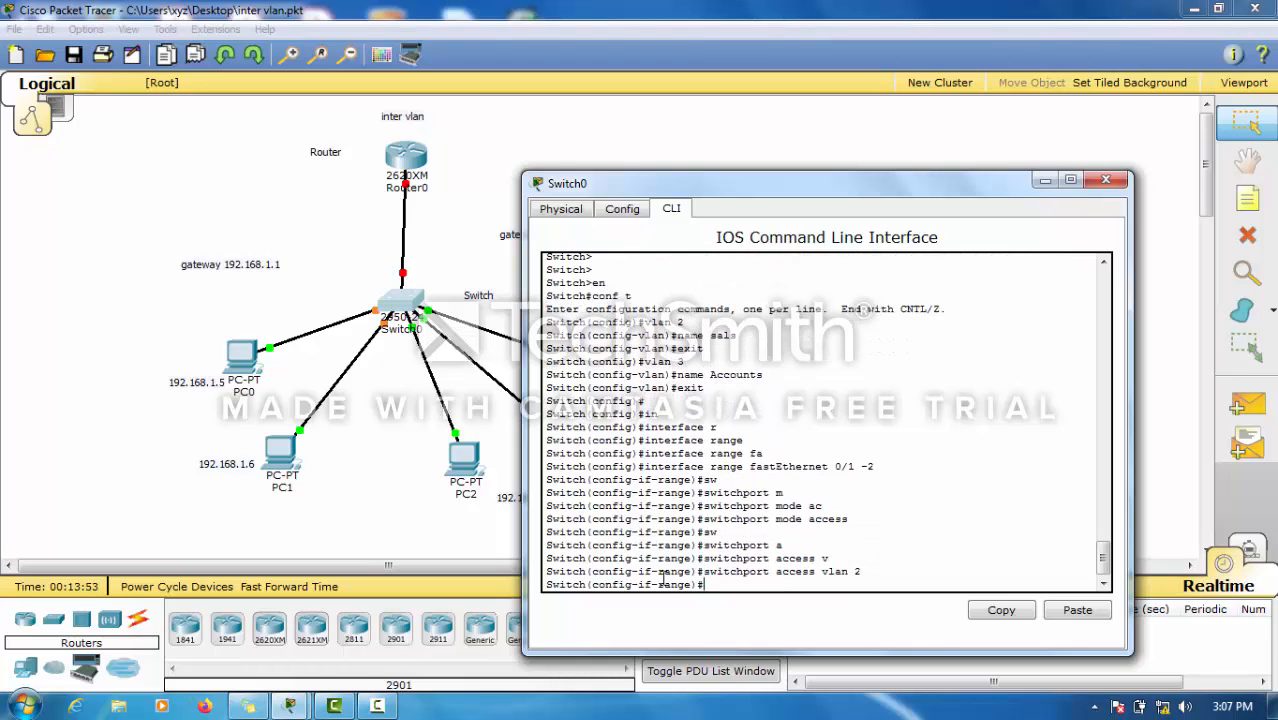
pyautogui.write('no sh')
pyautogui.press('Return')
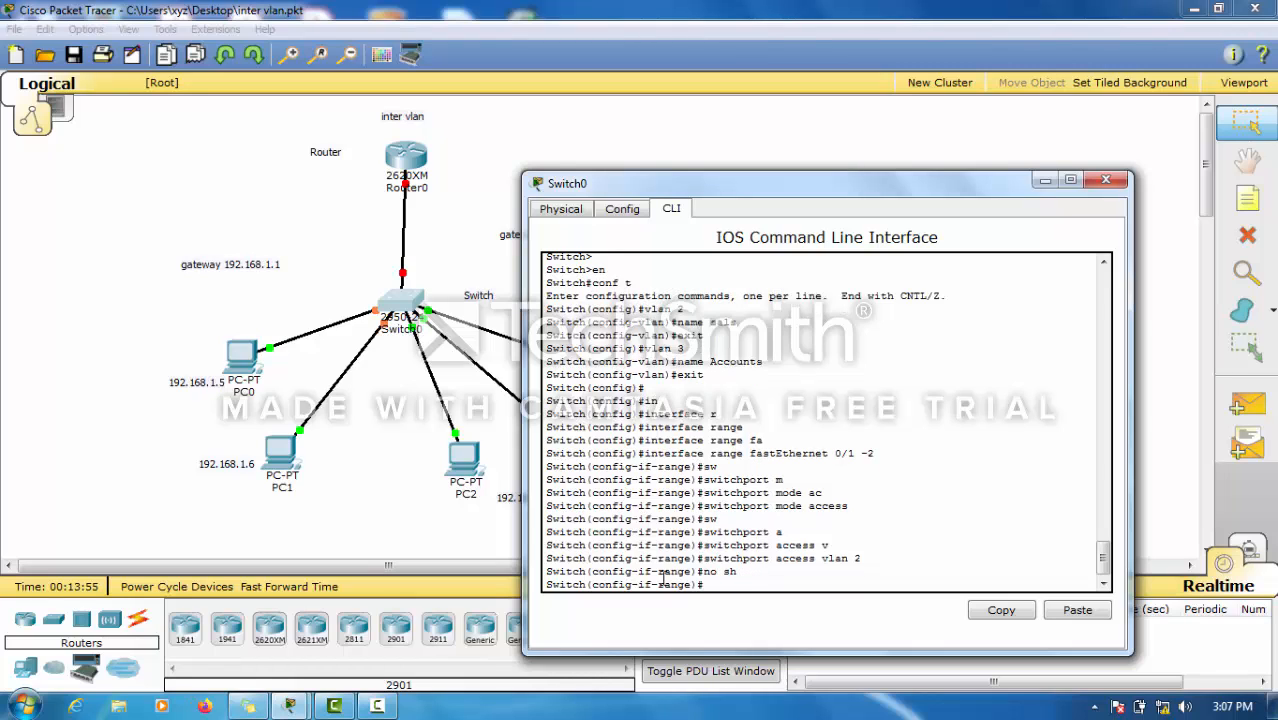
pyautogui.press('Return')
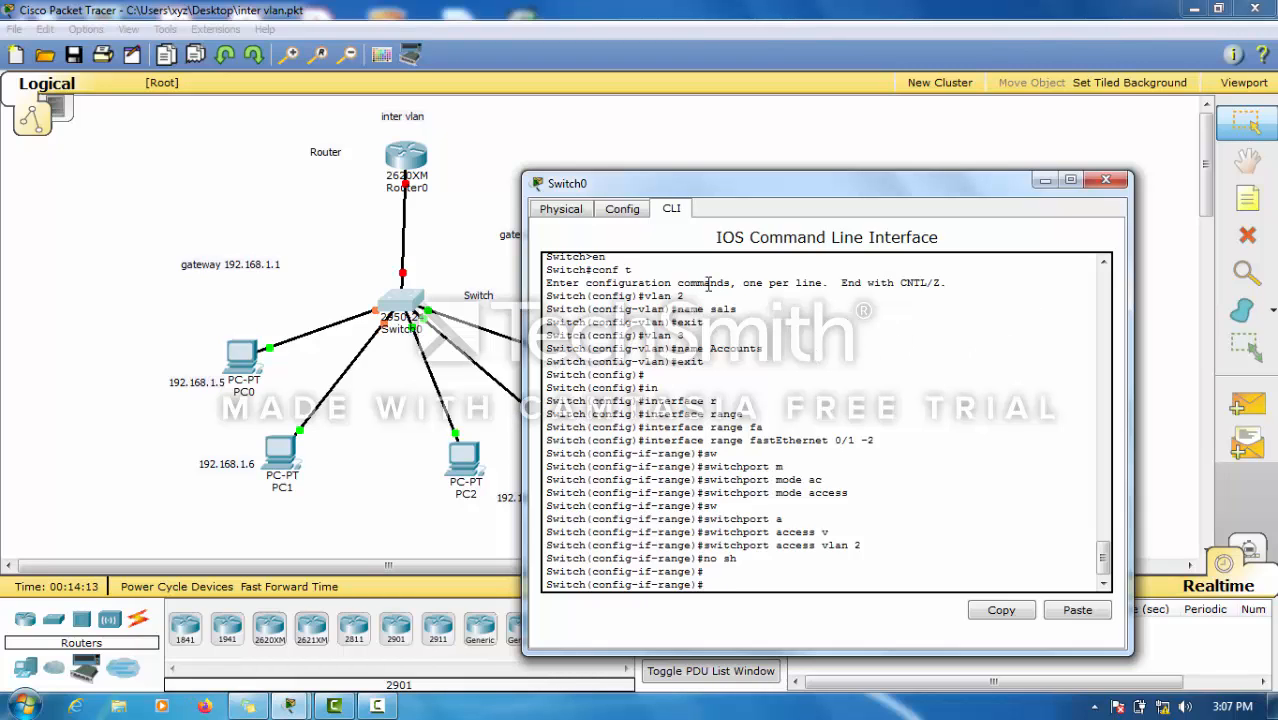
# Check the switch links in the topology and return Switch0 from interface range to global configuration mode.
pyautogui.click(1045, 180)
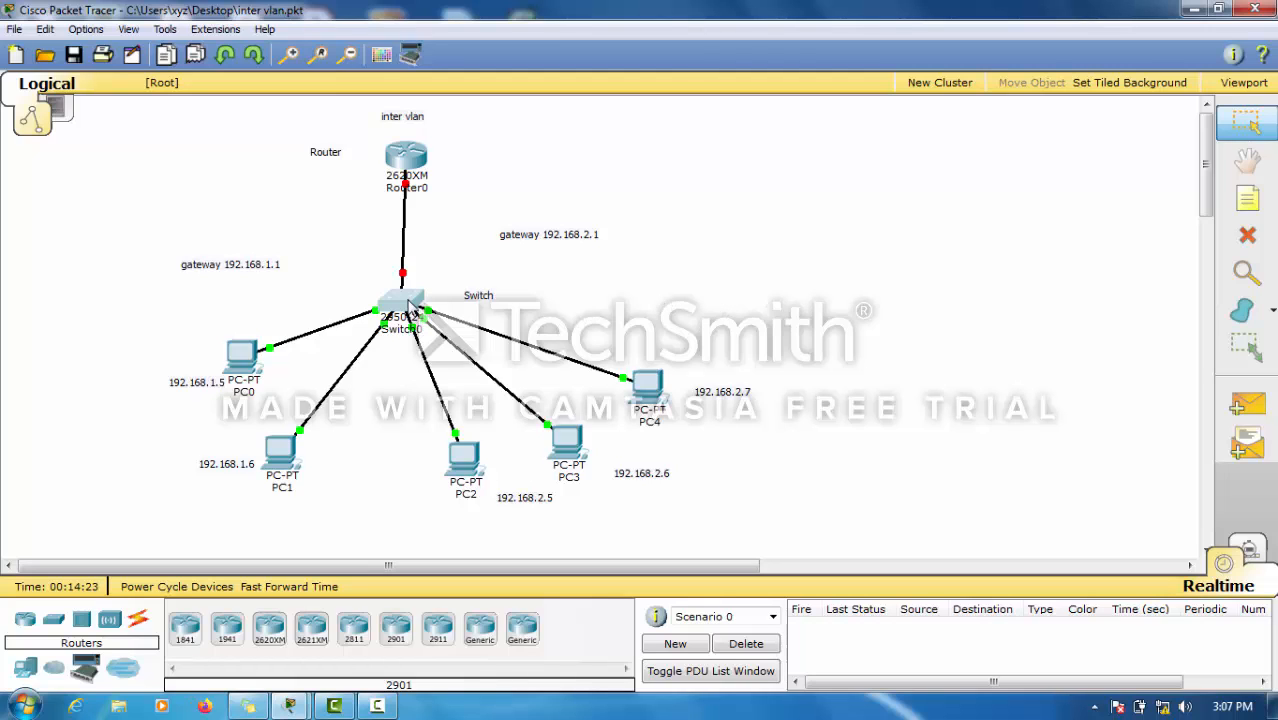
pyautogui.click(408, 306)
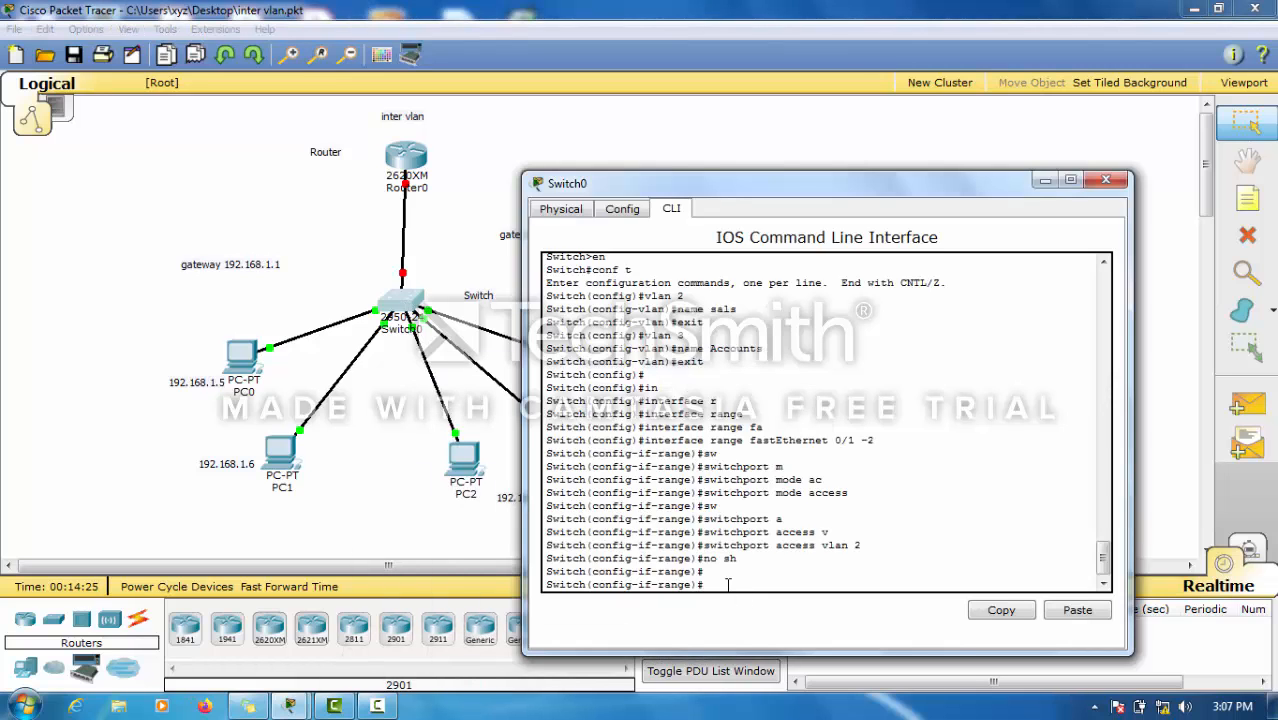
pyautogui.write('exit')
pyautogui.press('Return')
pyautogui.press('Return')
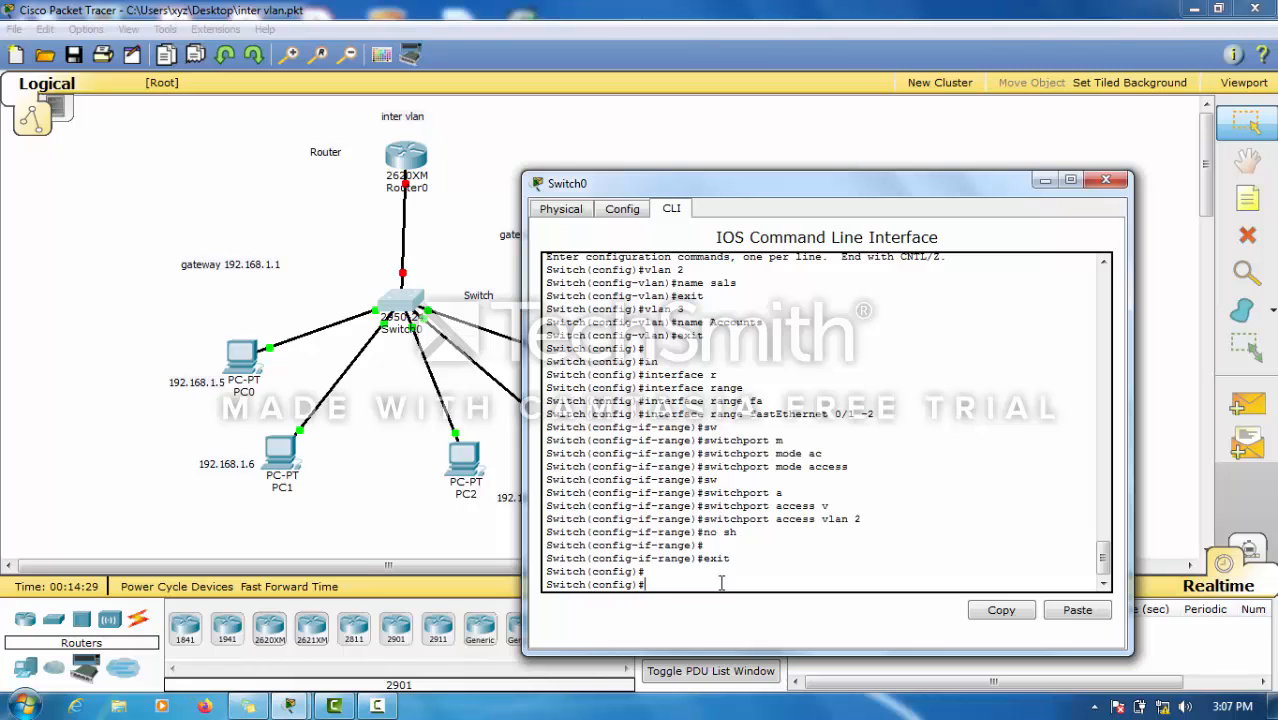
# Enter interface range configuration on Switch0 for fastEthernet 0/3 -7.
pyautogui.write('int')
pyautogui.press('Tab')
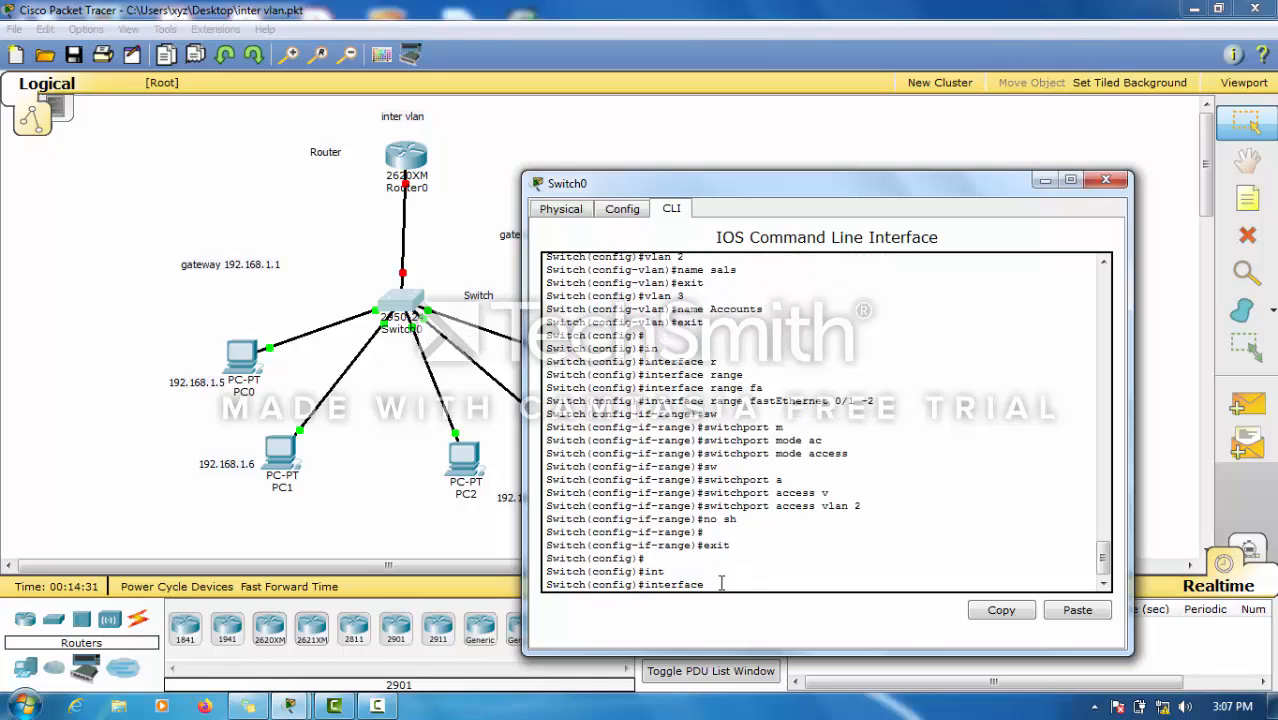
pyautogui.write('r')
pyautogui.press('Tab')
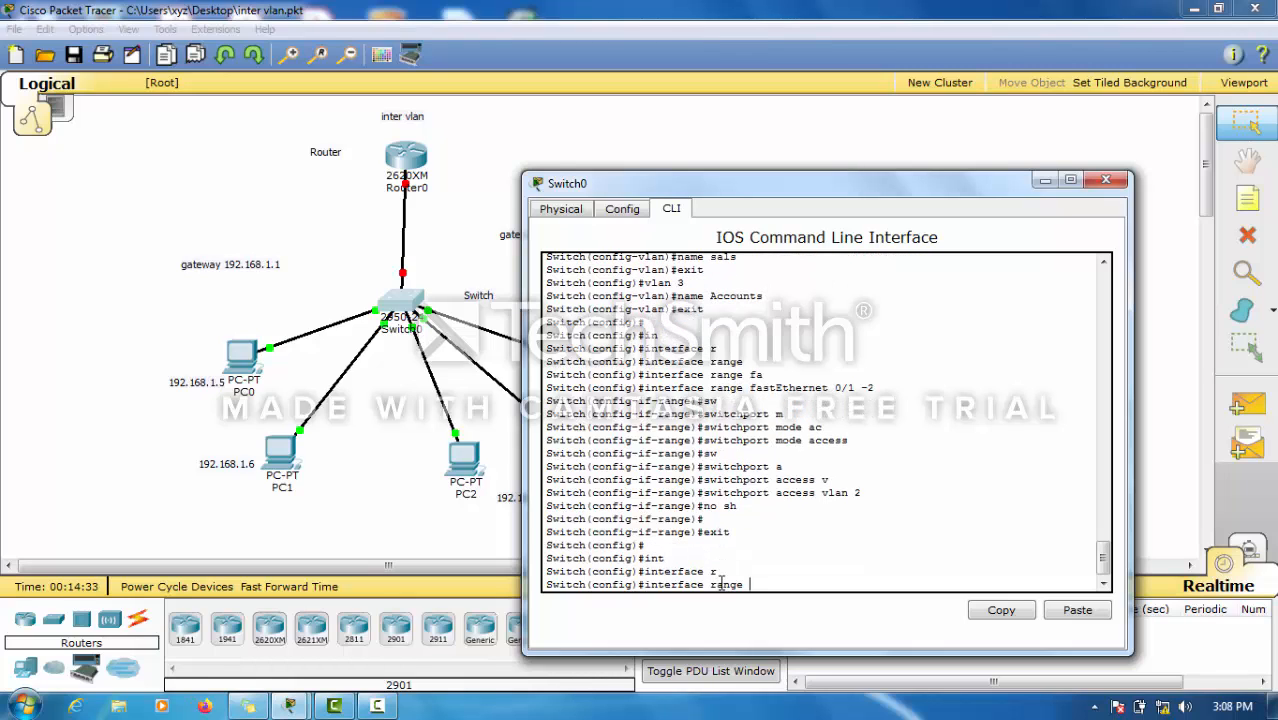
pyautogui.write('f')
pyautogui.press('Tab')
pyautogui.write('0')
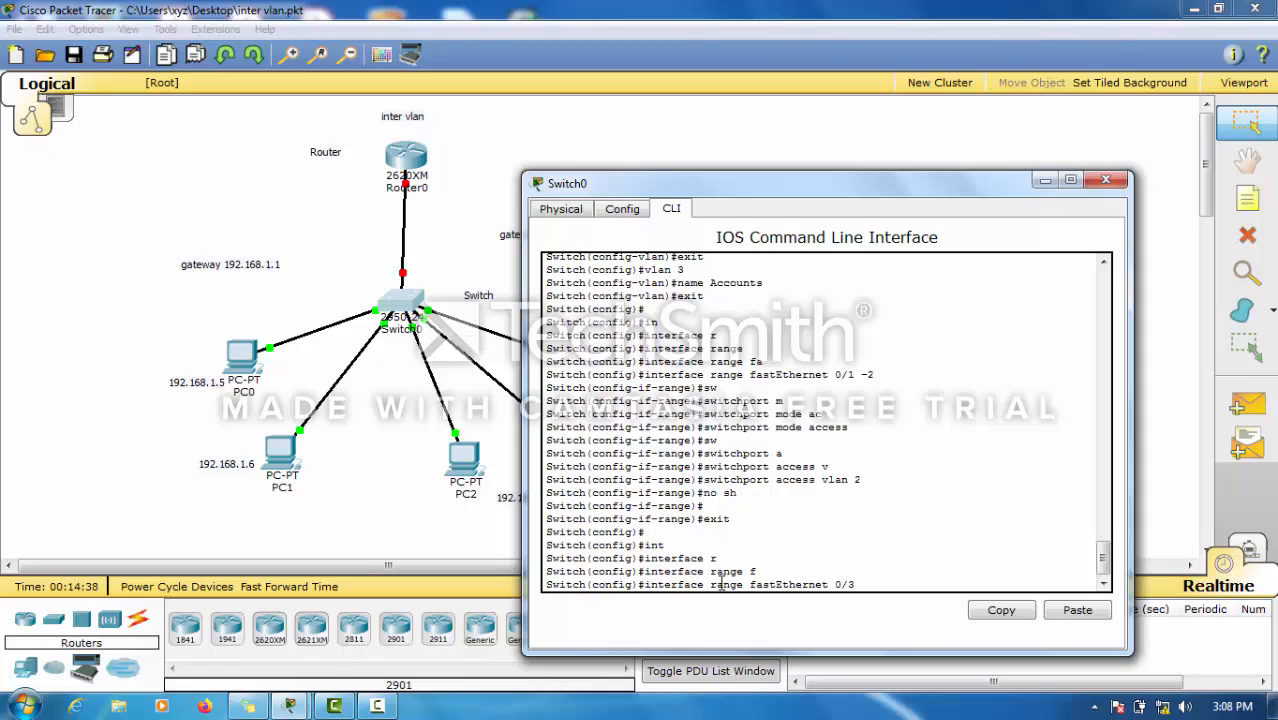
pyautogui.write('/3 -7')
pyautogui.press('Return')
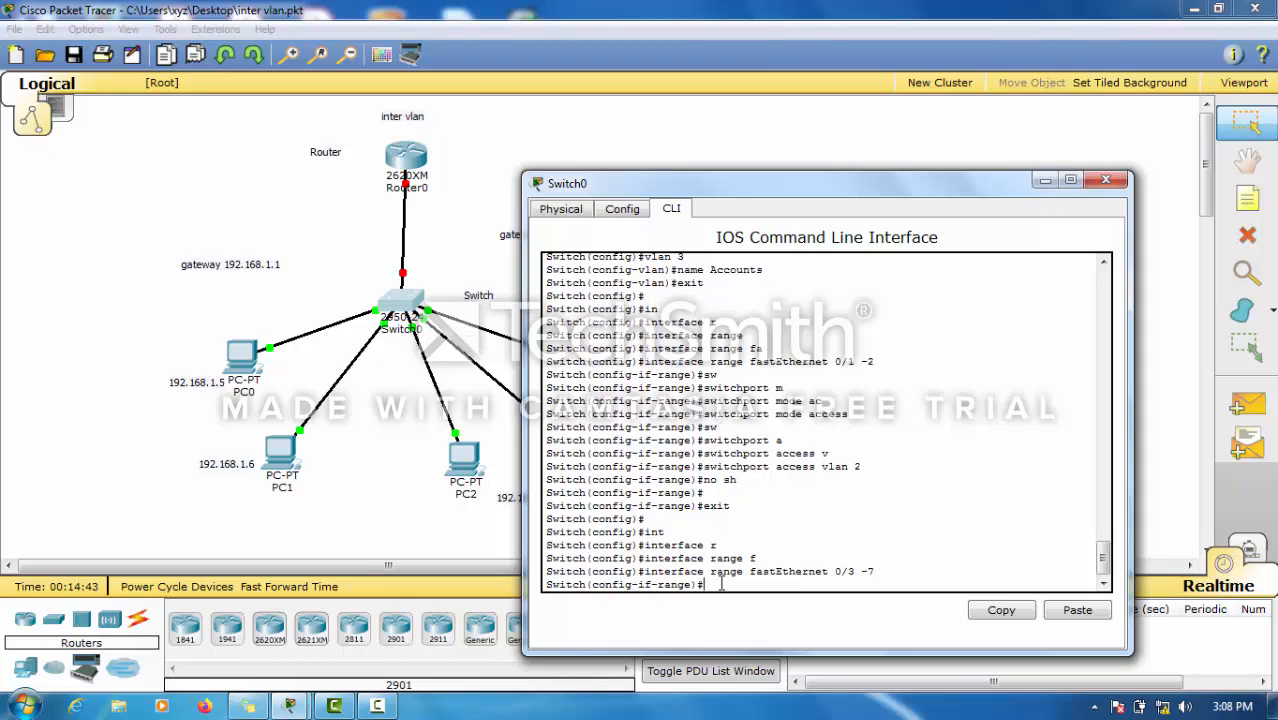
# Set the fastEthernet 0/3 -7 range to switchport mode access.
pyautogui.write('sw')
pyautogui.press('Tab')
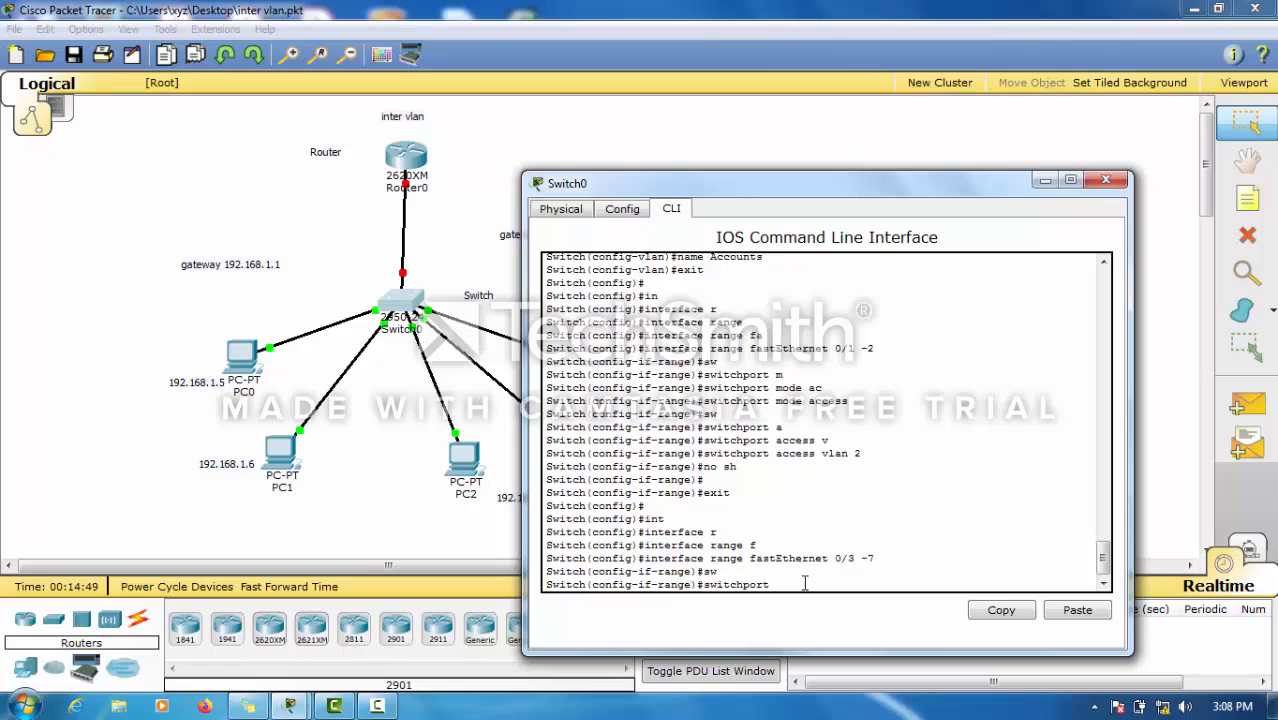
pyautogui.write('m')
pyautogui.press('Tab')
pyautogui.write('a')
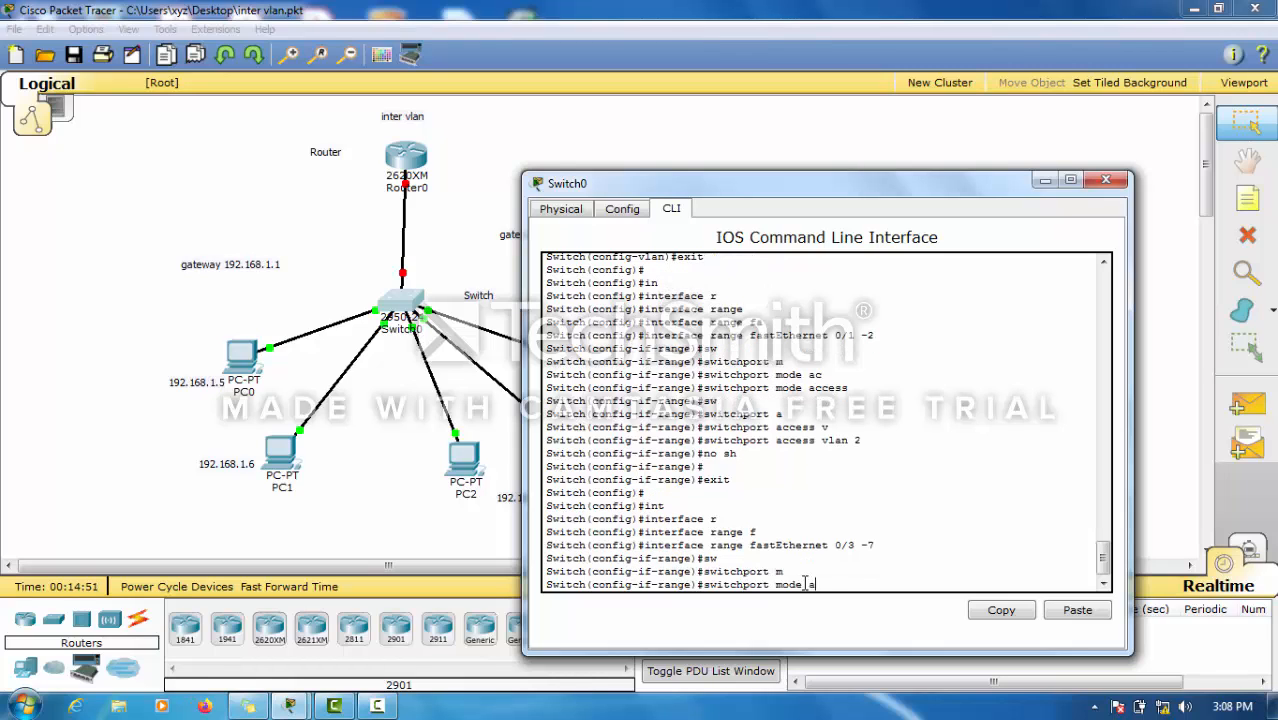
pyautogui.press('Tab')
pyautogui.press('Return')
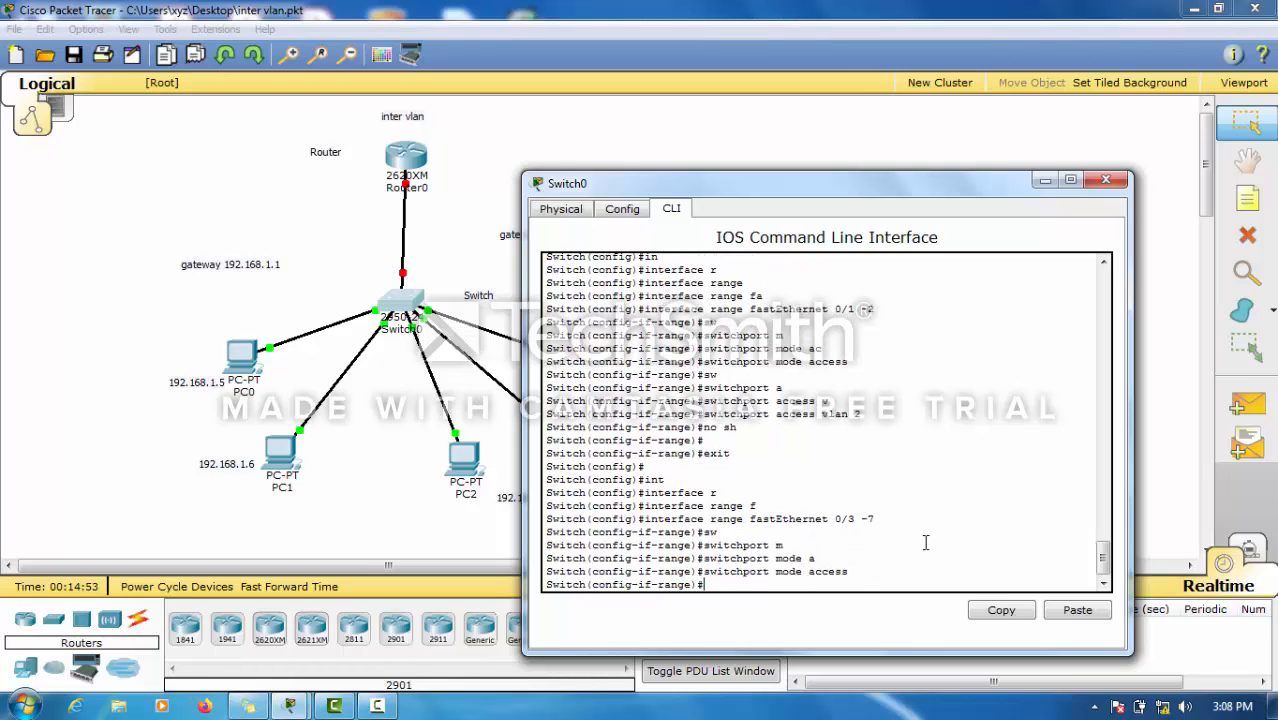
# Assign the fastEthernet 0/3 -7 range to access VLAN 3.
pyautogui.write('sw')
pyautogui.press('Tab')
pyautogui.write('a')
pyautogui.press('Tab')
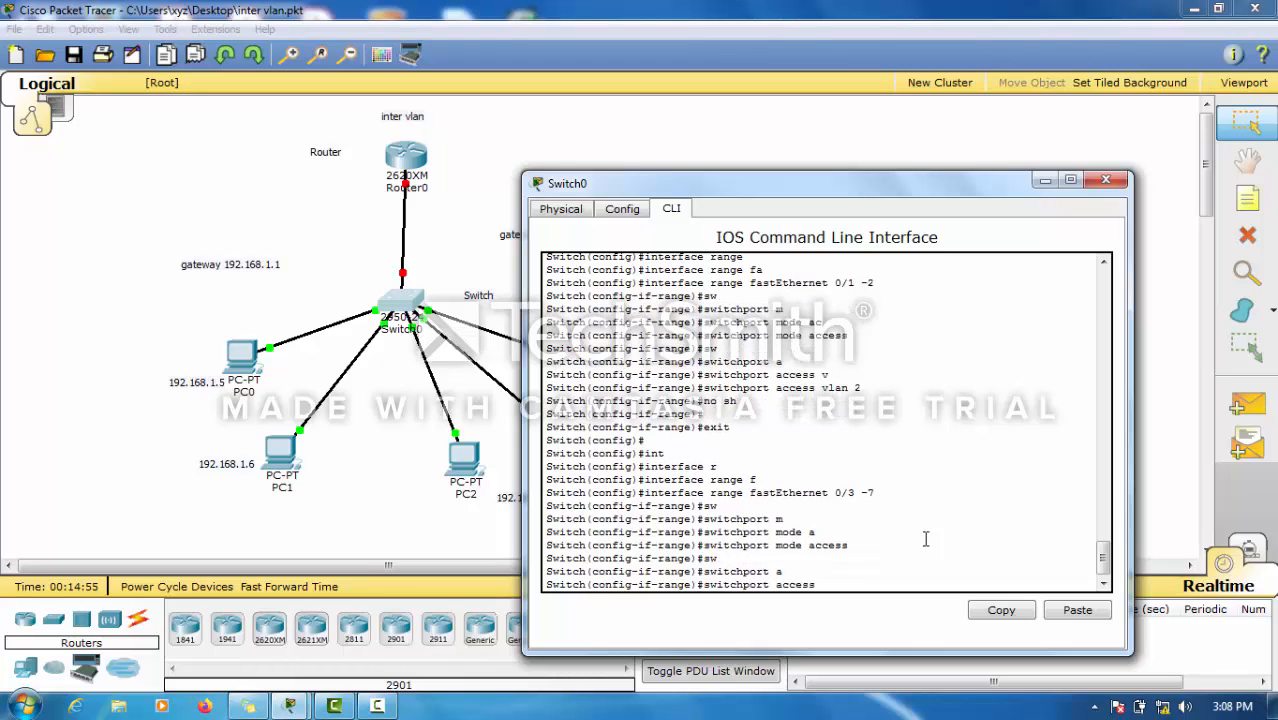
pyautogui.write('v')
pyautogui.press('Tab')
pyautogui.press('Return')
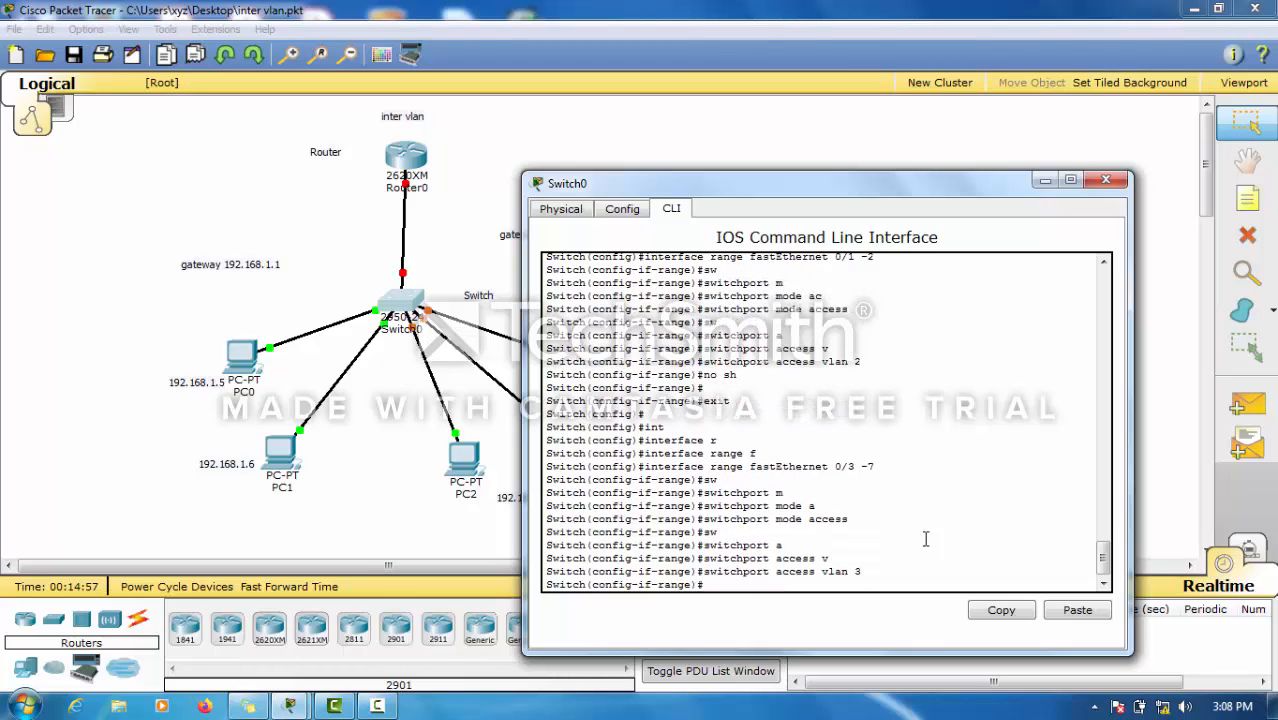
# Enable the selected port range with no shutdown and exit Switch0's interface range configuration, closing the switch window.
pyautogui.write('no sh')
pyautogui.press('Return')
pyautogui.press('Return')
pyautogui.press('Return')
pyautogui.write('exit')
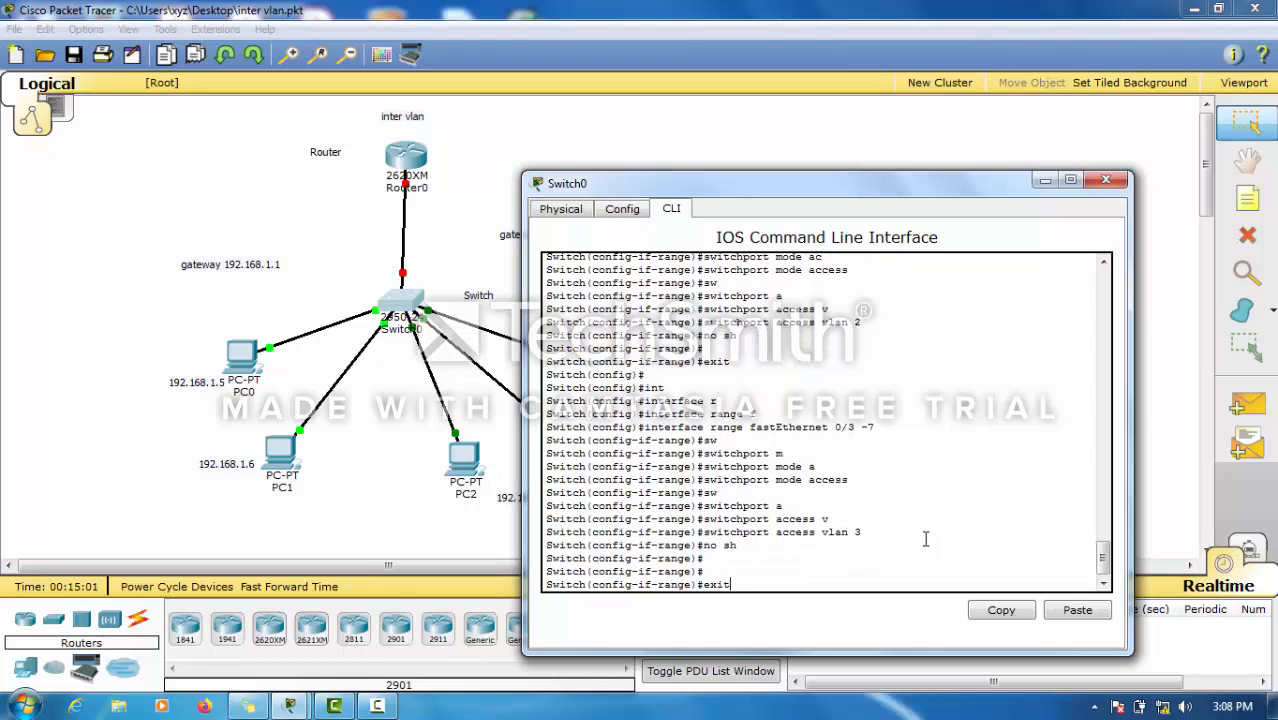
pyautogui.press('Return')
pyautogui.press('Return')
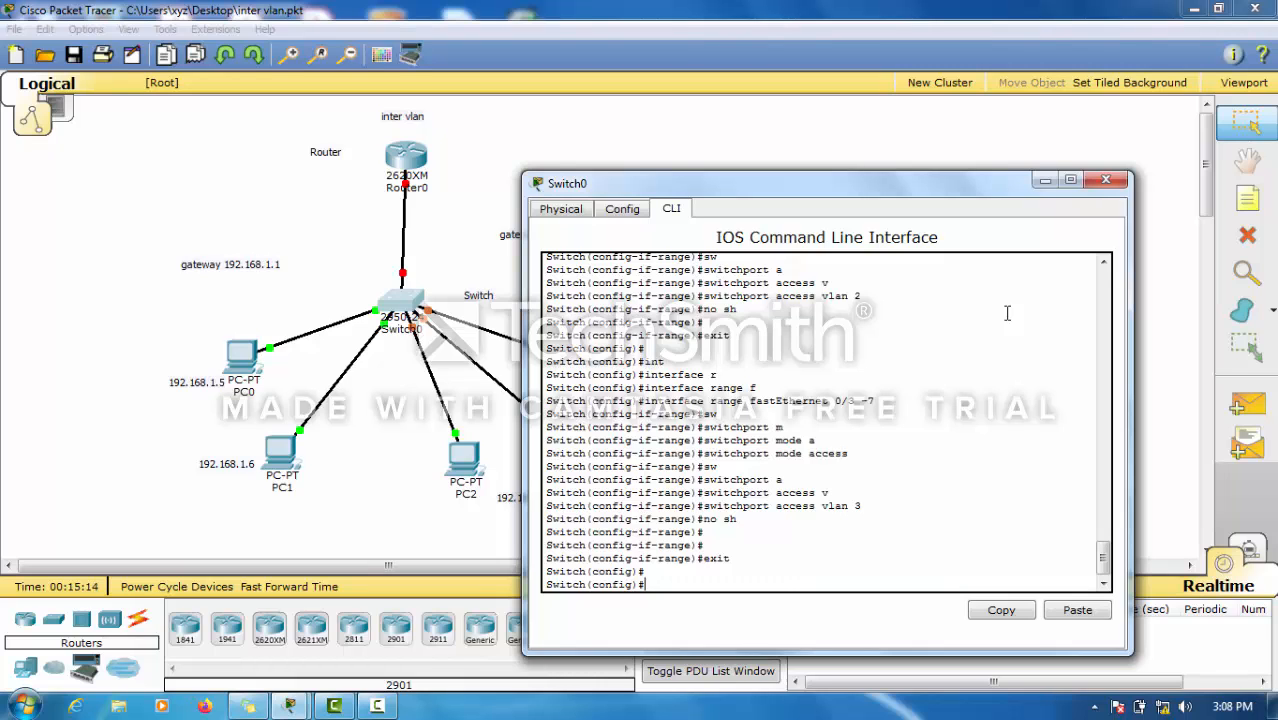
pyautogui.click(1106, 181)
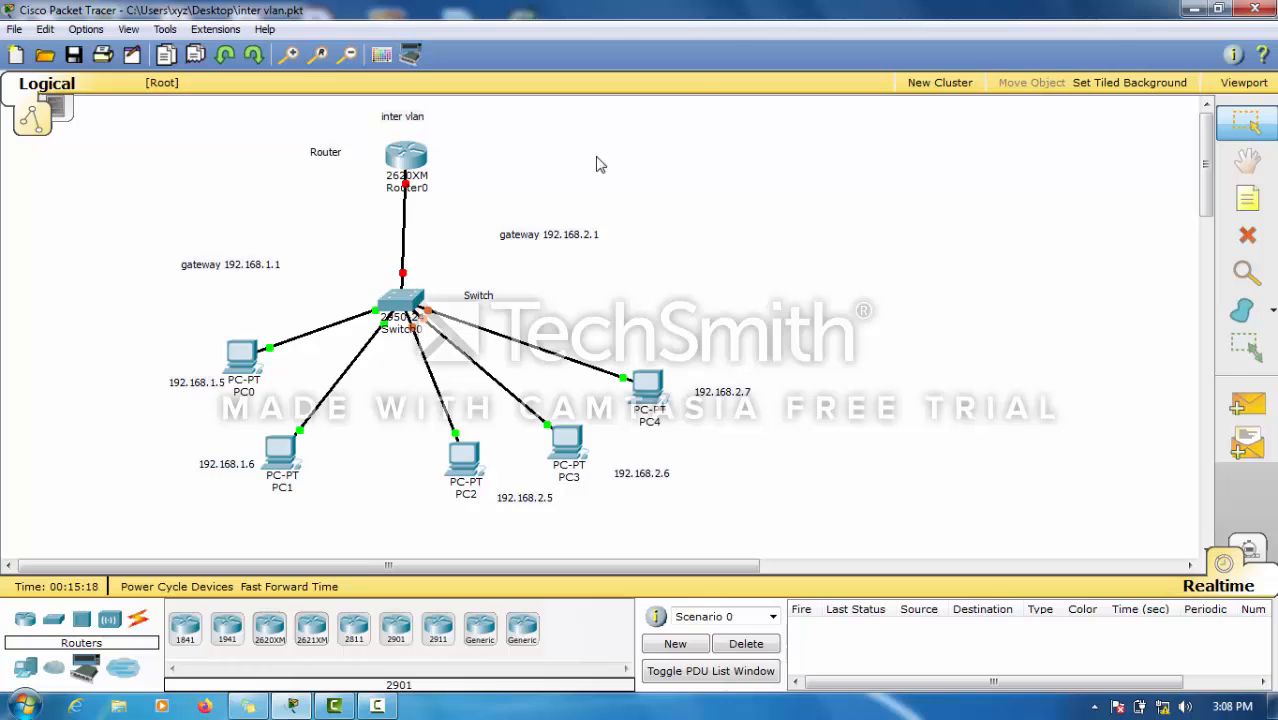
# Open Router0's command line and enter global configuration mode, keeping the topology visible beside the window.
pyautogui.click(406, 157)
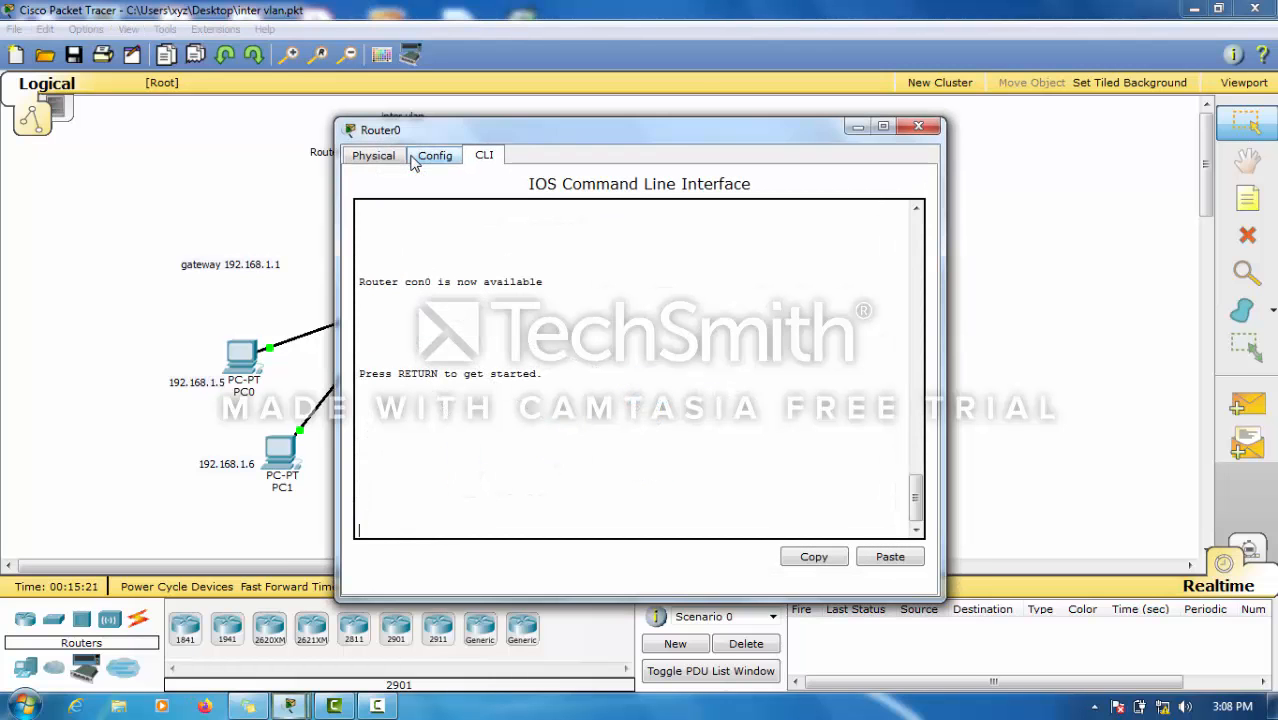
pyautogui.press('Return')
pyautogui.press('Return')
pyautogui.press('Return')
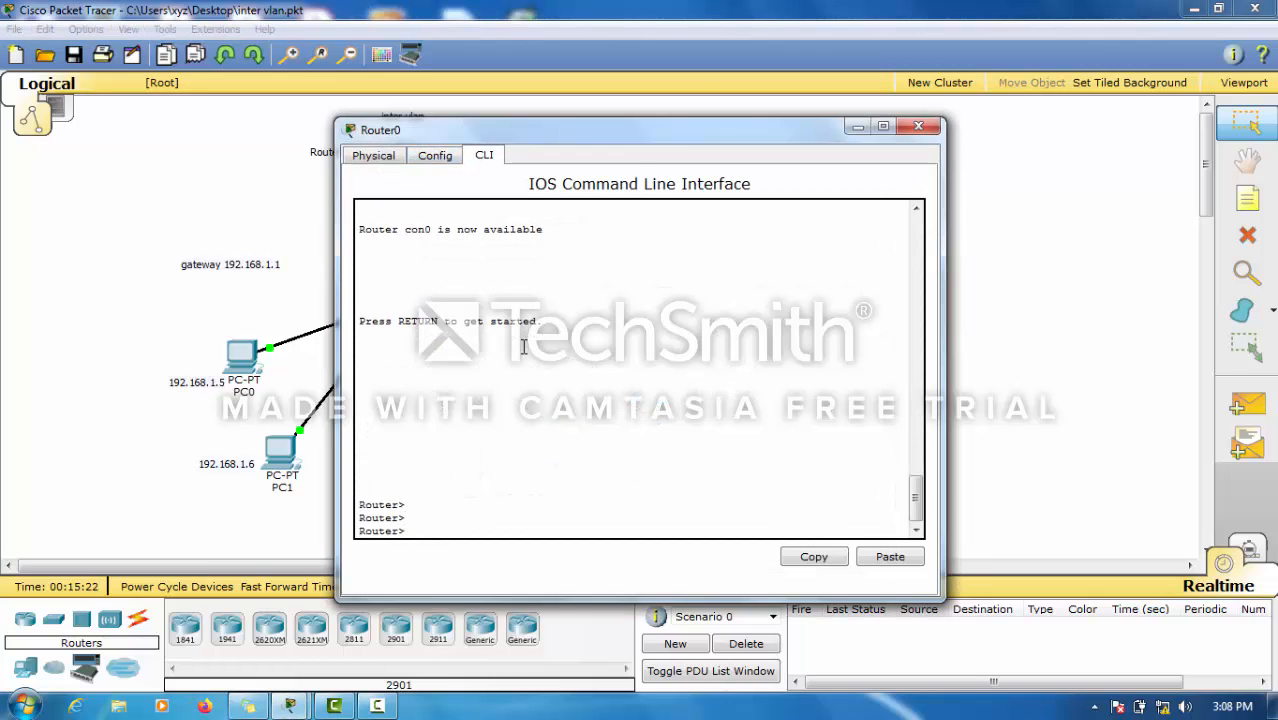
pyautogui.write('en')
pyautogui.press('Return')
pyautogui.write('c')
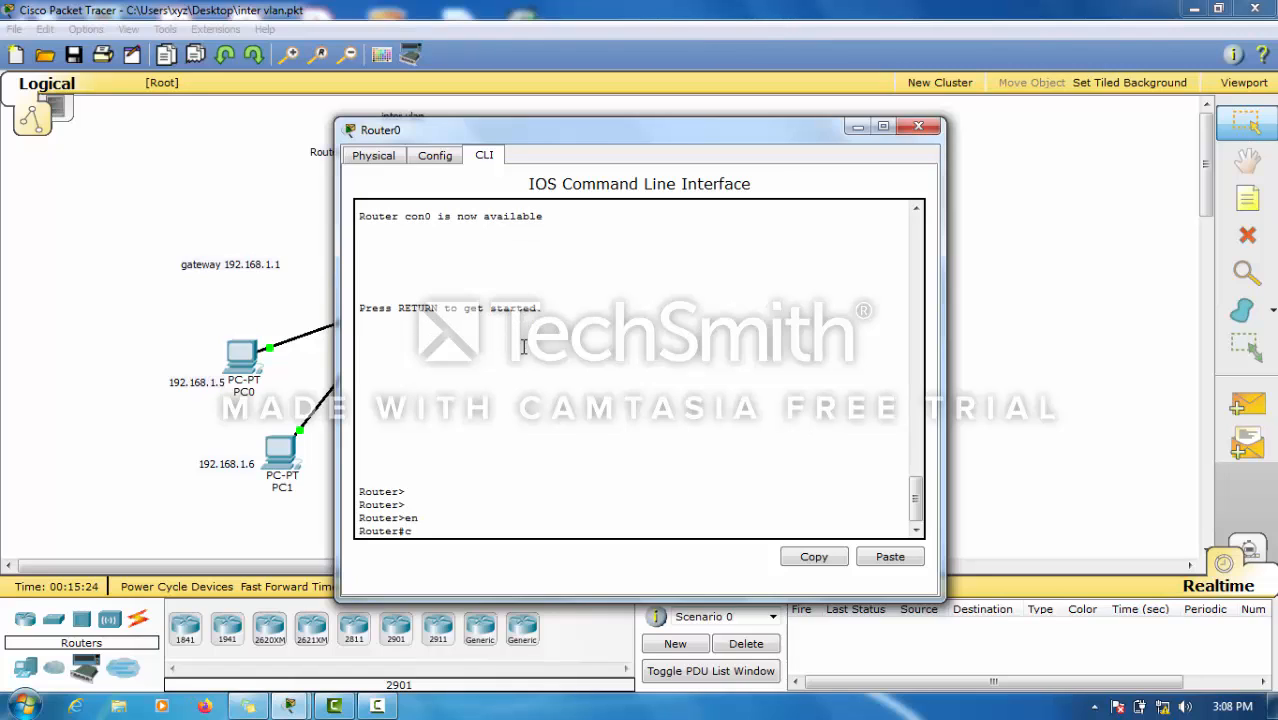
pyautogui.write('onf t')
pyautogui.press('Return')
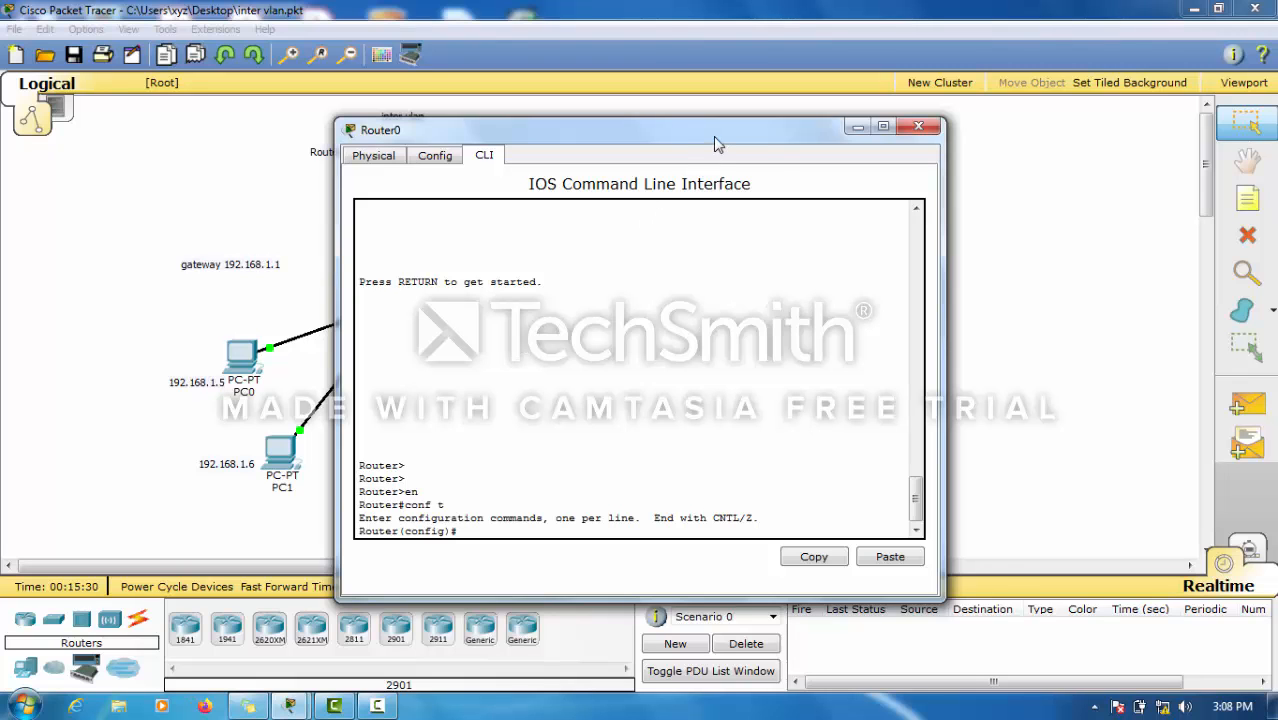
pyautogui.moveTo(716, 145); pyautogui.dragTo(893, 156)
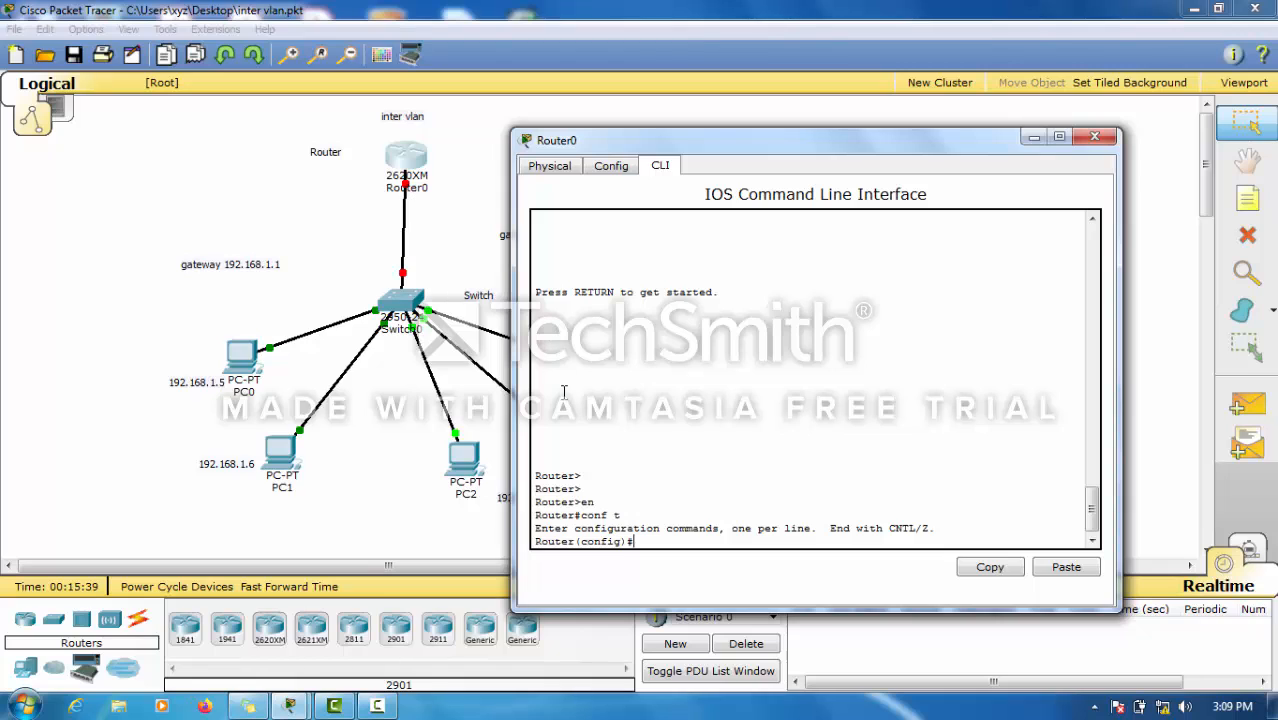
# Enable Router0's fastEthernet 0/0 interface with no shutdown.
pyautogui.write('in')
pyautogui.write('t')
pyautogui.press('Tab')
pyautogui.write('f')
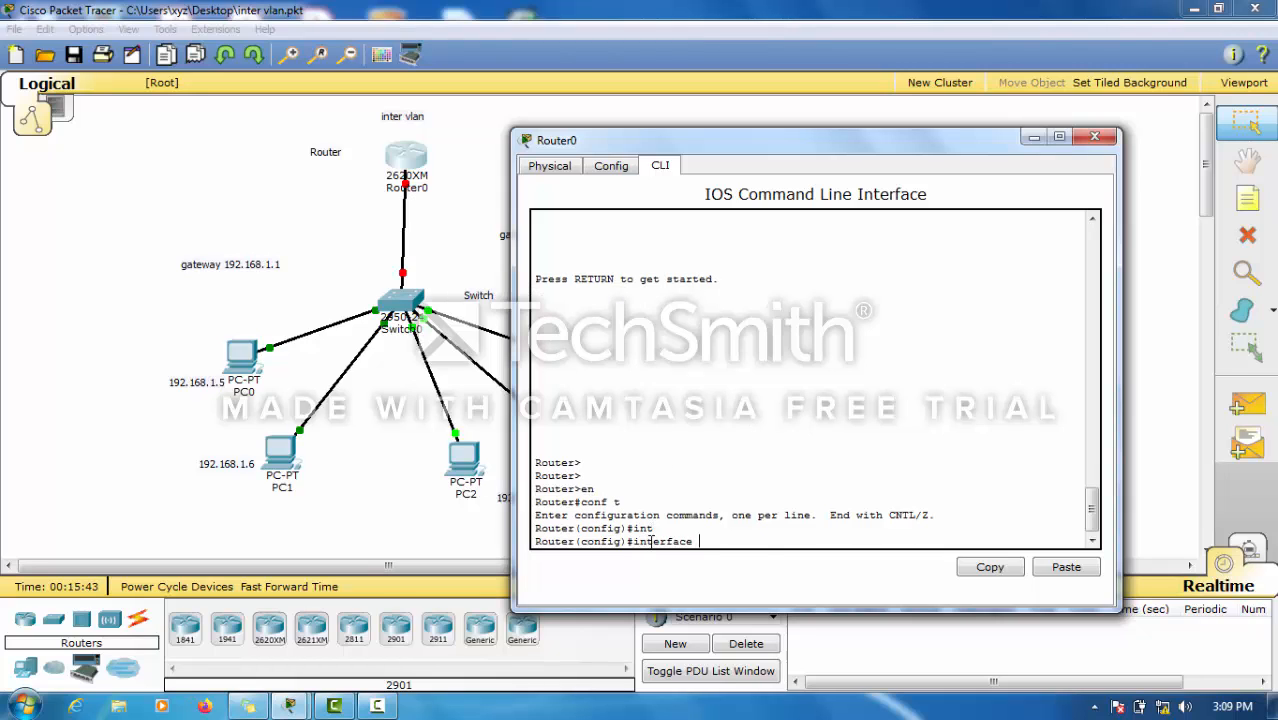
pyautogui.press('Tab')
pyautogui.write('0/0')
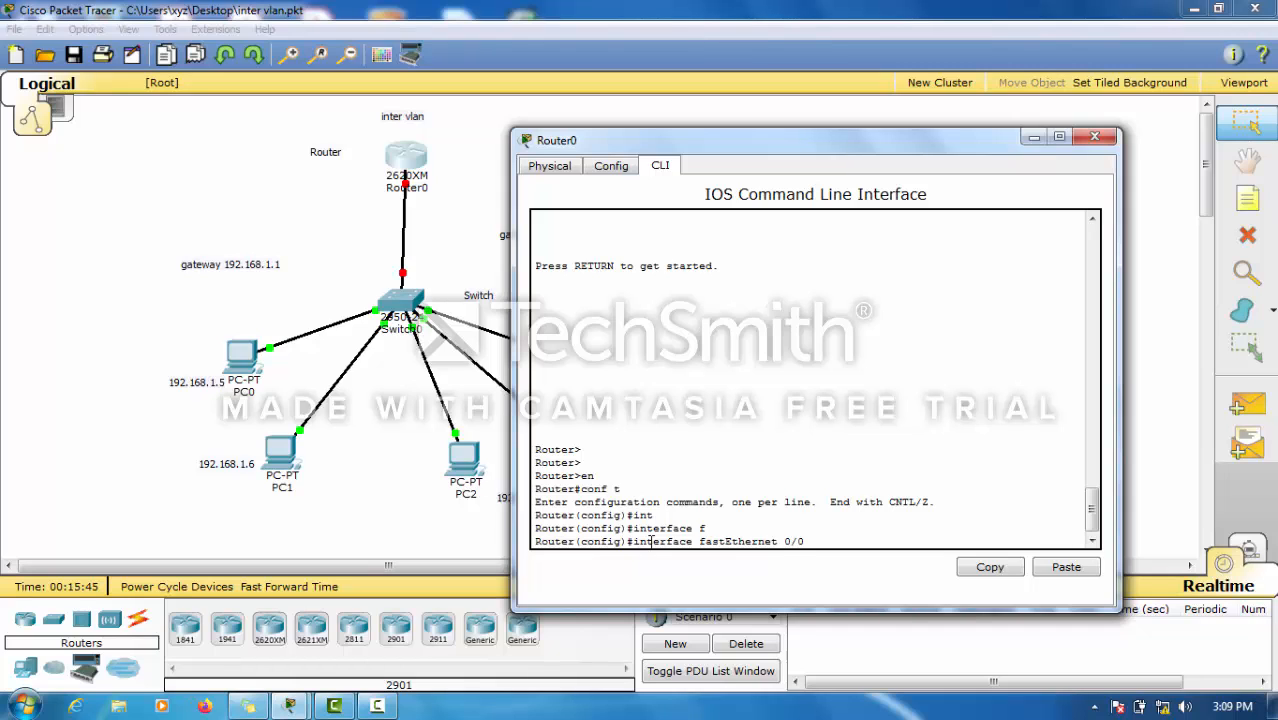
pyautogui.press('Return')
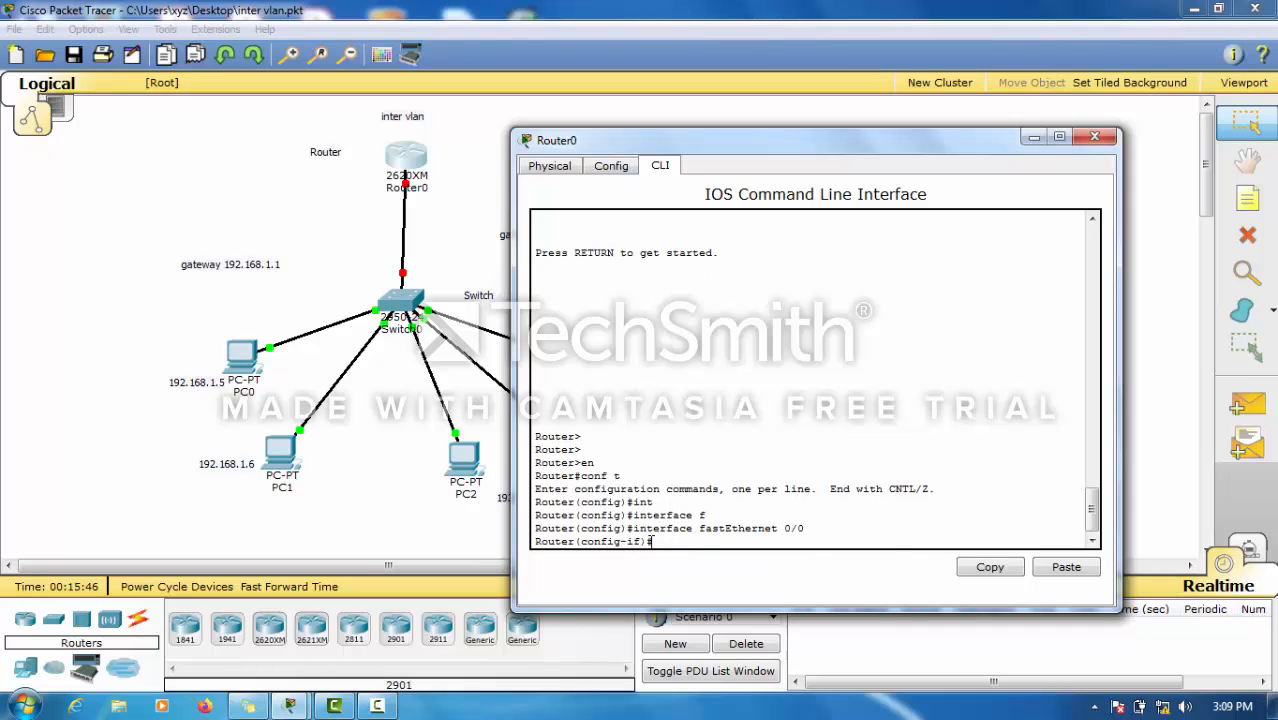
pyautogui.write('no sh')
pyautogui.press('Return')
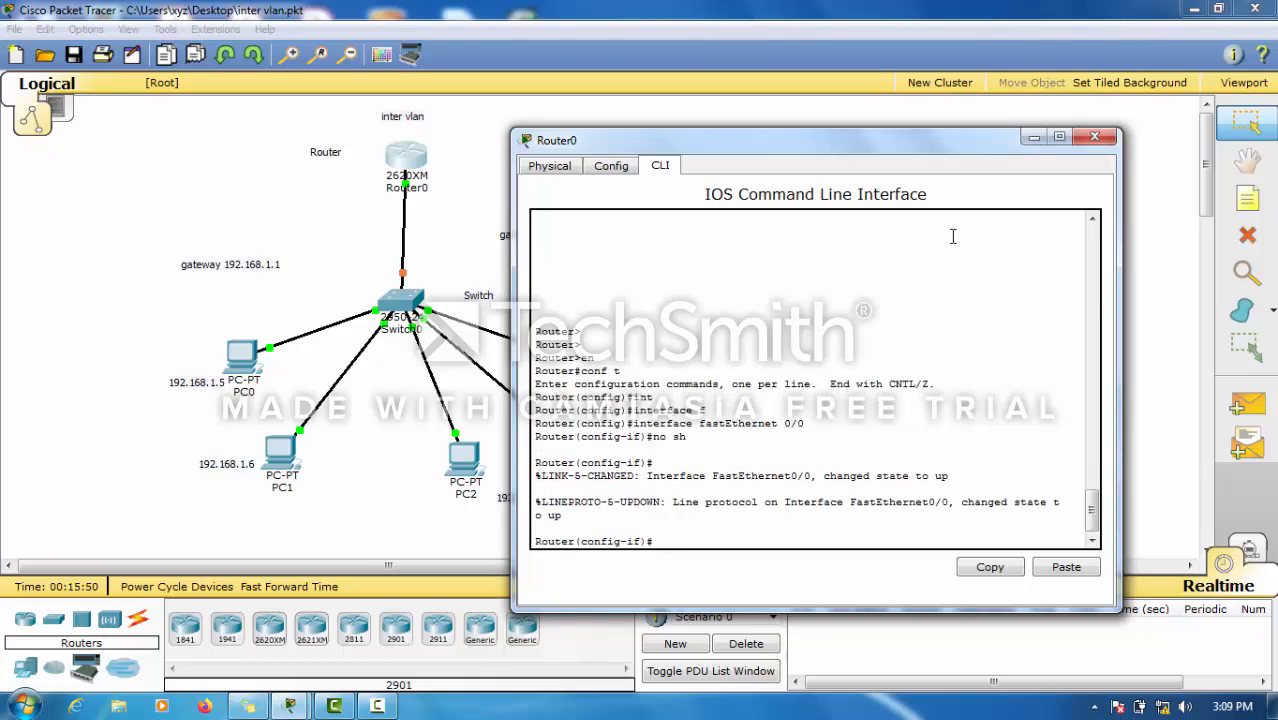
# Check the port labels on the router-to-switch link and return Router0 to global configuration mode.
pyautogui.click(1005, 124)
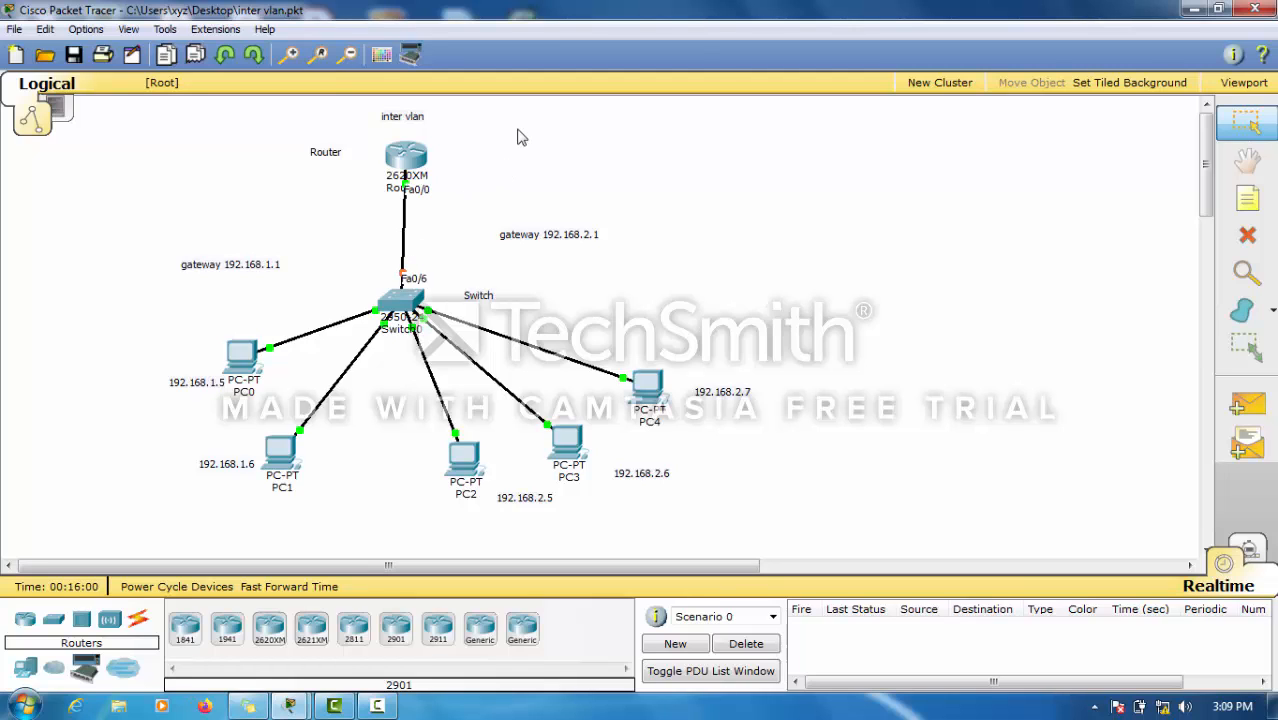
pyautogui.click(416, 162)
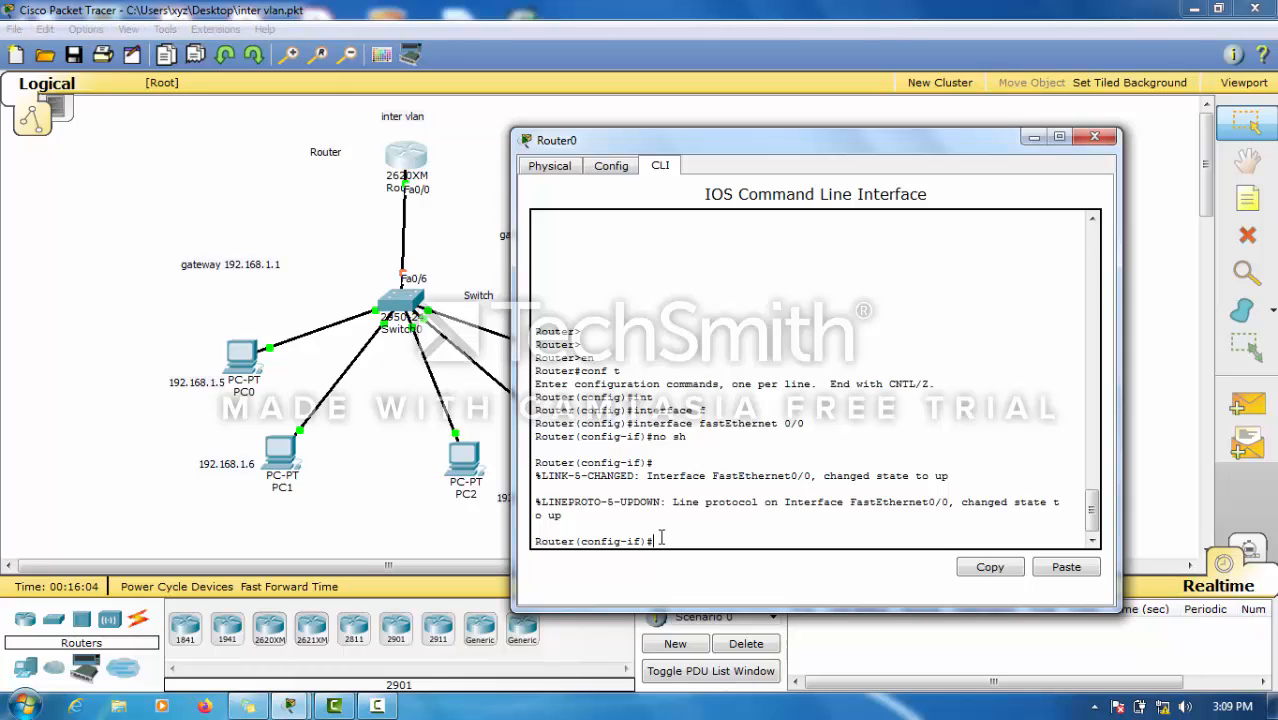
pyautogui.write('exit')
pyautogui.press('Return')
pyautogui.press('Return')
pyautogui.press('Return')
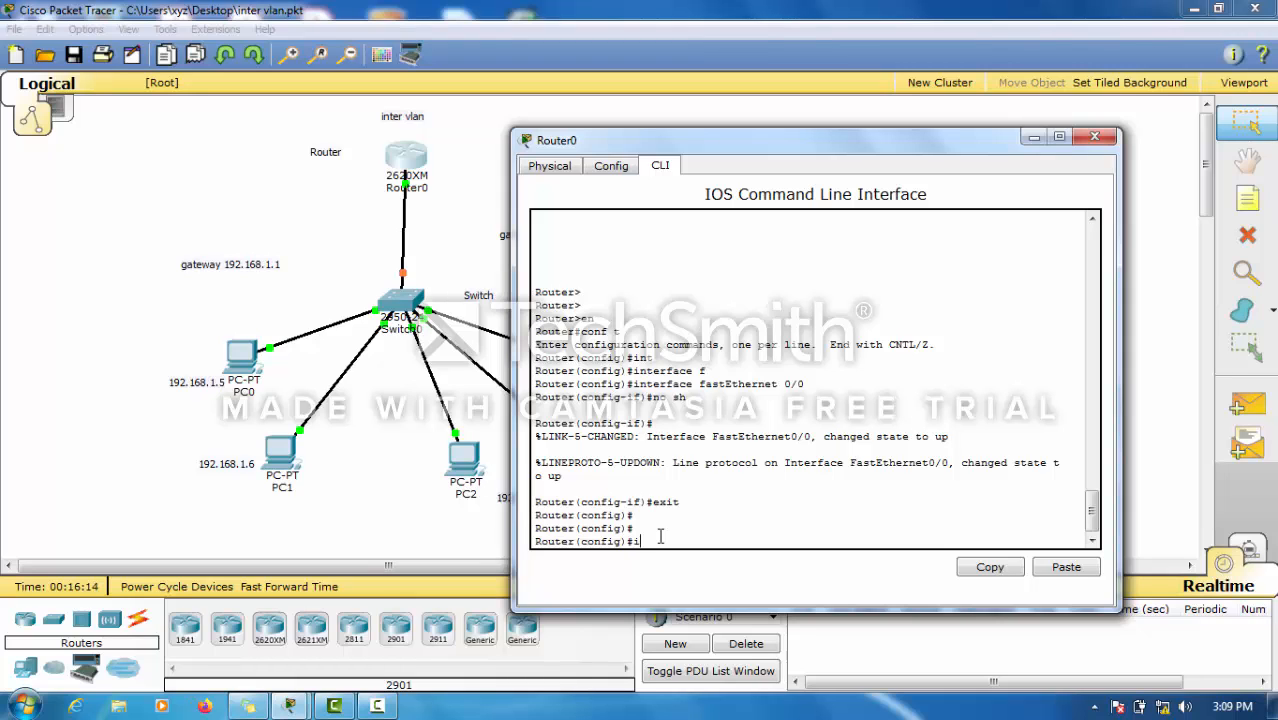
# Create subinterface fastEthernet 0/0.1 on Router0.
pyautogui.write('nt')
pyautogui.press('Tab')
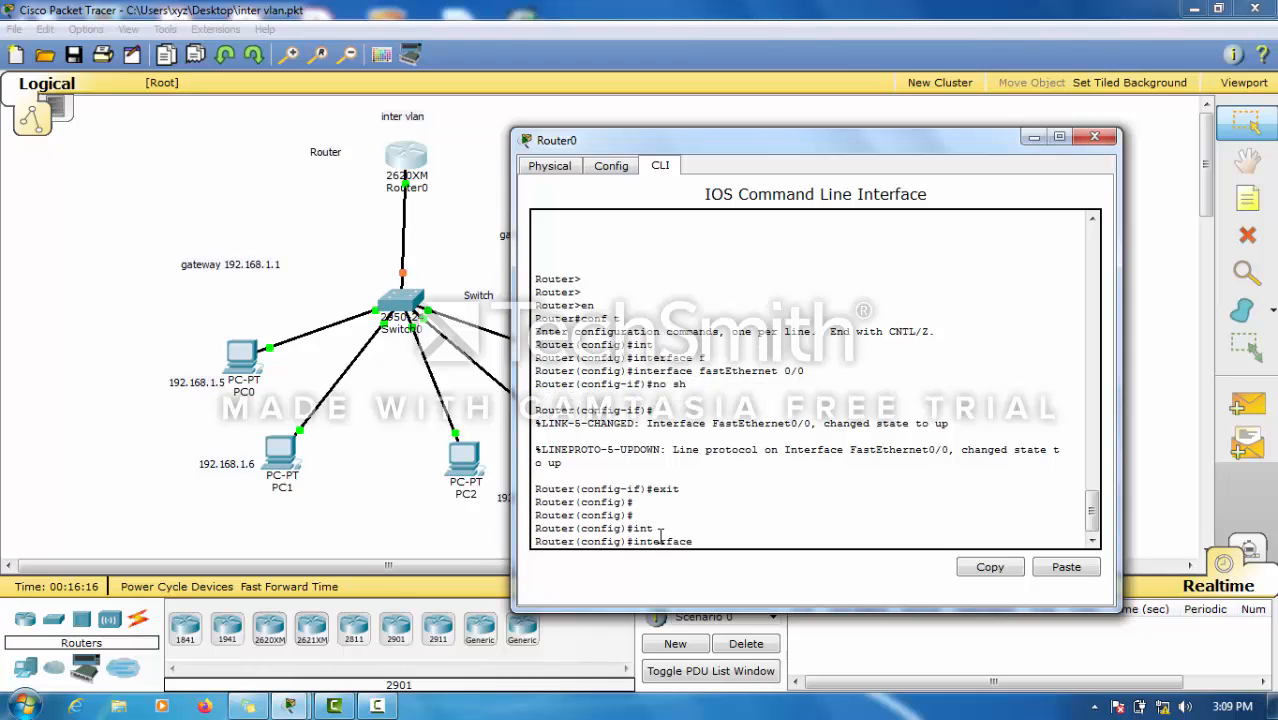
pyautogui.write('f')
pyautogui.press('Tab')
pyautogui.write('0/')
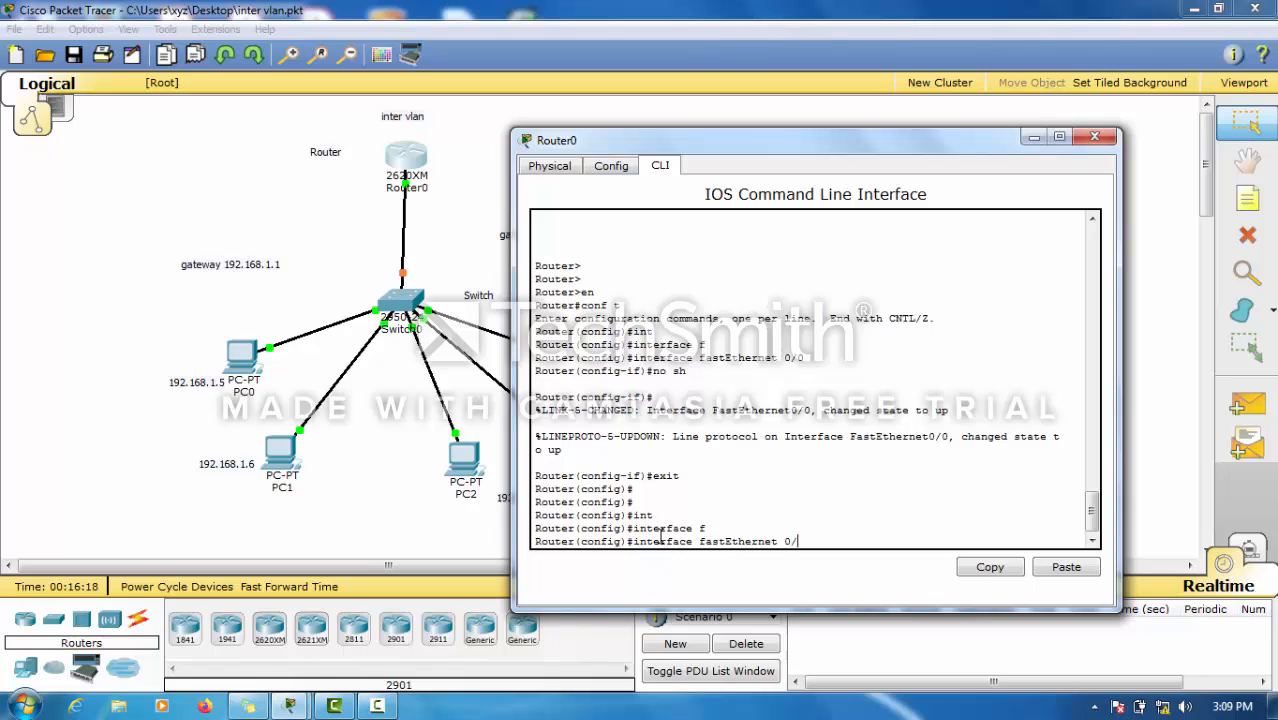
pyautogui.write('0.1')
pyautogui.press('Return')
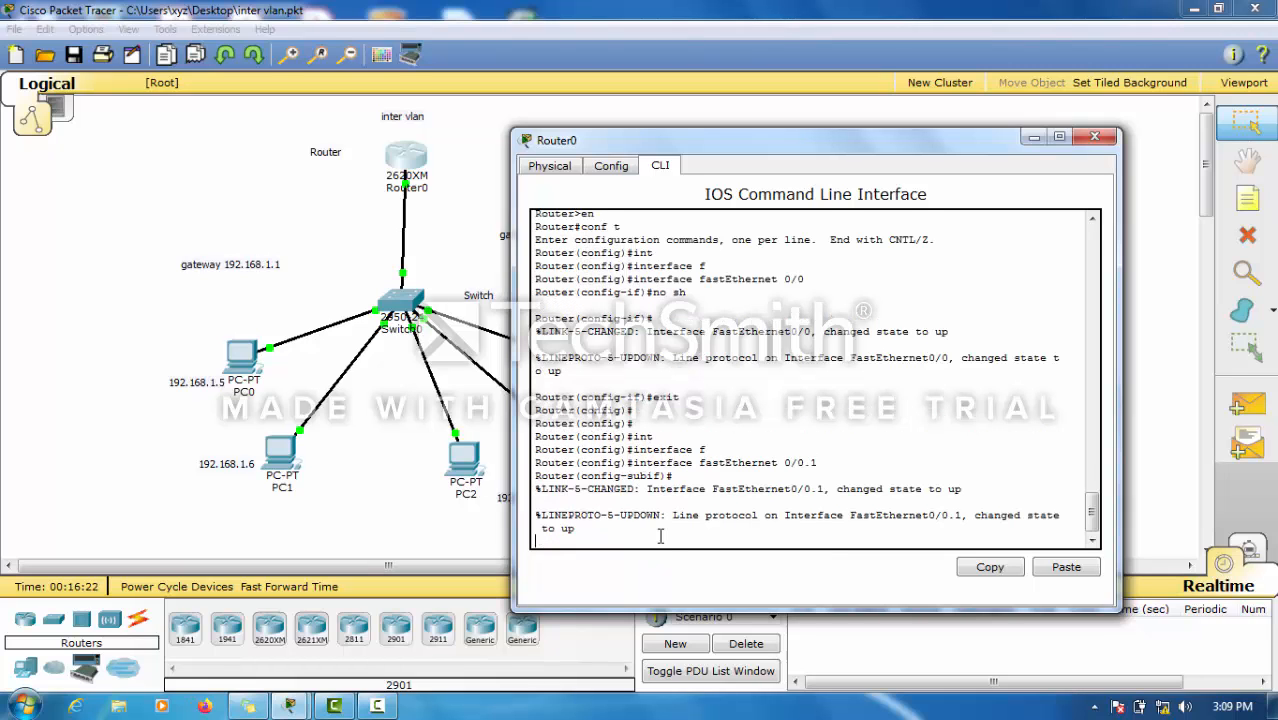
pyautogui.press('Return')
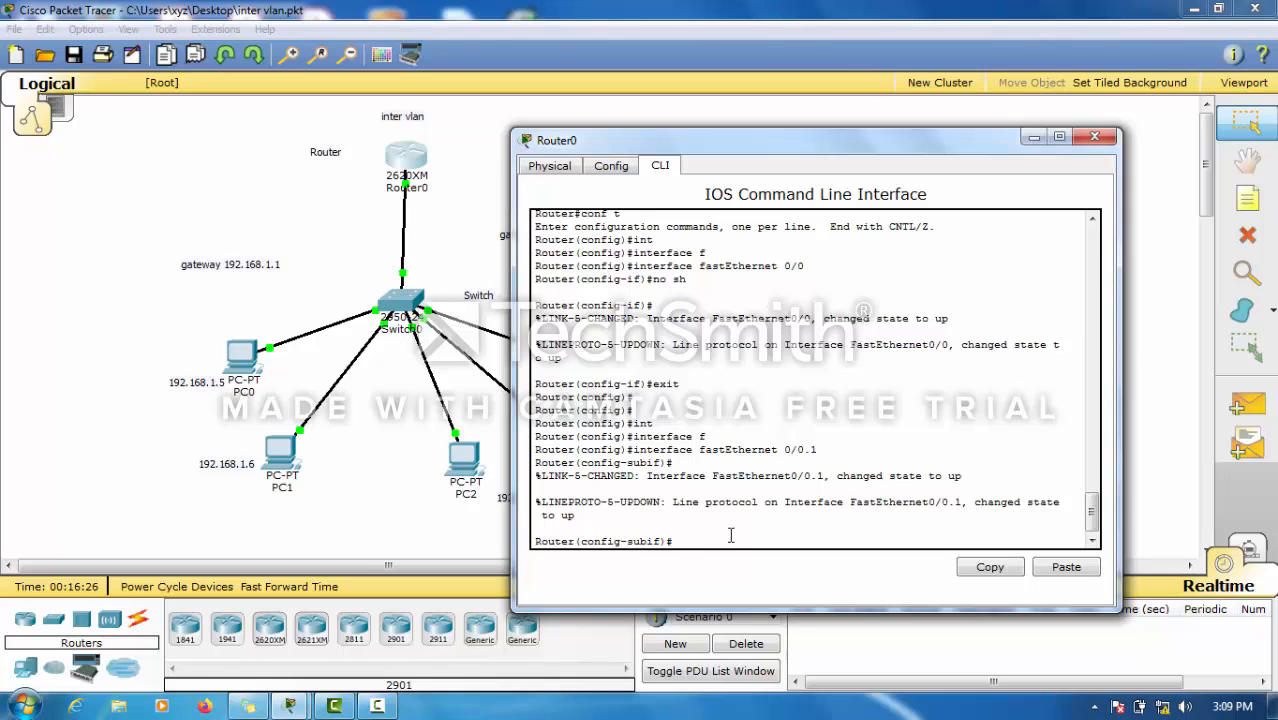
# Set the fastEthernet 0/0.1 subinterface to dot1Q encapsulation for VLAN 2.
pyautogui.write('en')
pyautogui.press('Tab')
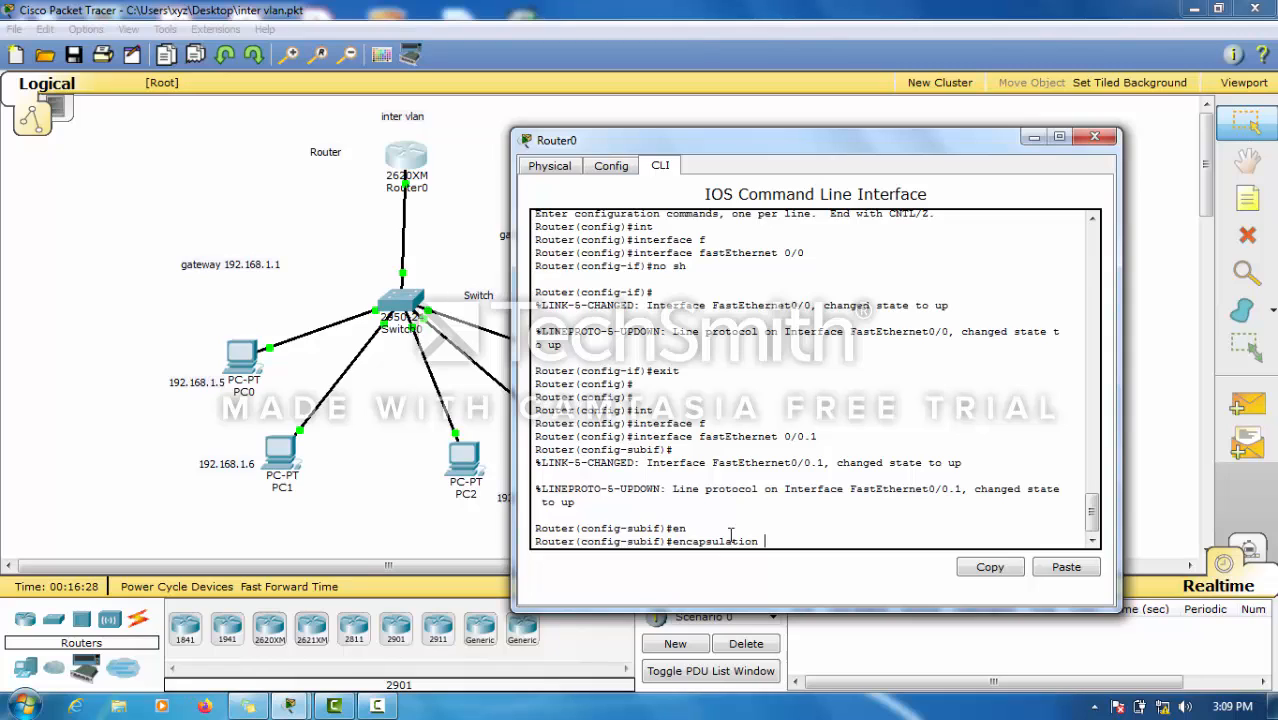
pyautogui.write('d')
pyautogui.press('Tab')
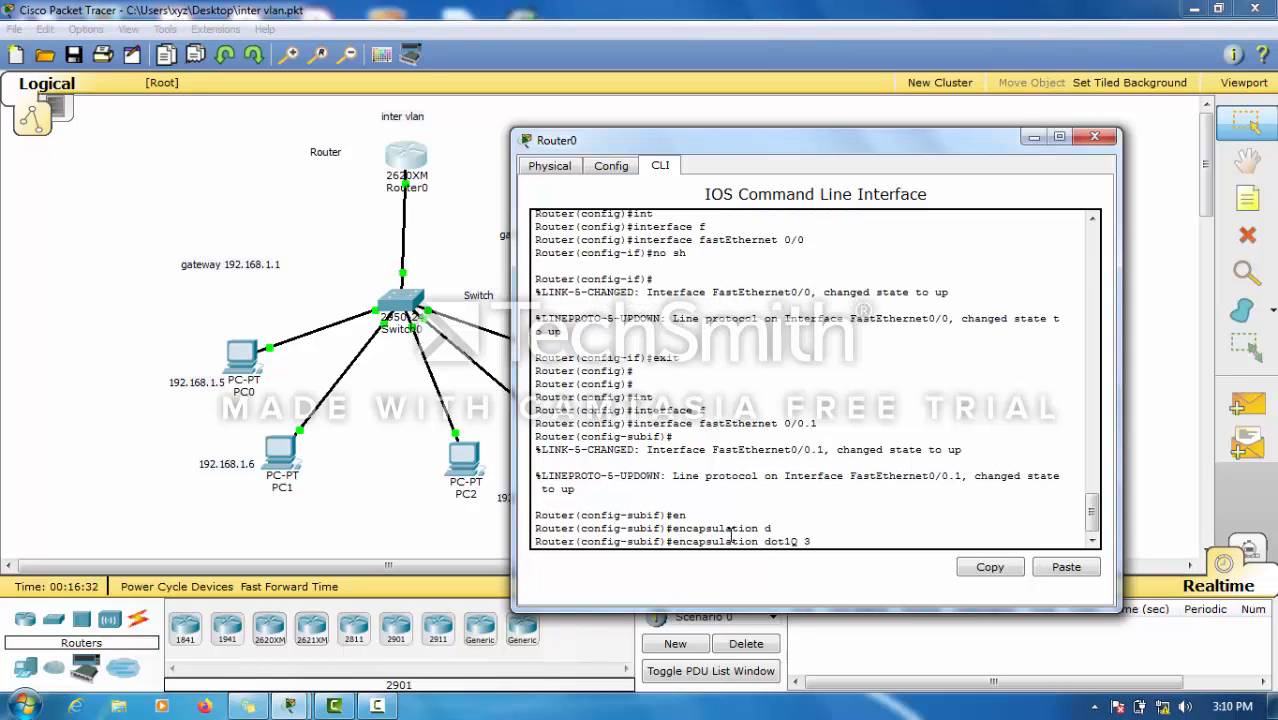
pyautogui.write('2')
pyautogui.press('Return')
# Assign IP address 192.168.1.1 with mask 255.255.255.0 to the fastEthernet 0/0.1 subinterface and enable it with no shutdown.
pyautogui.write('ig-subif)#i')
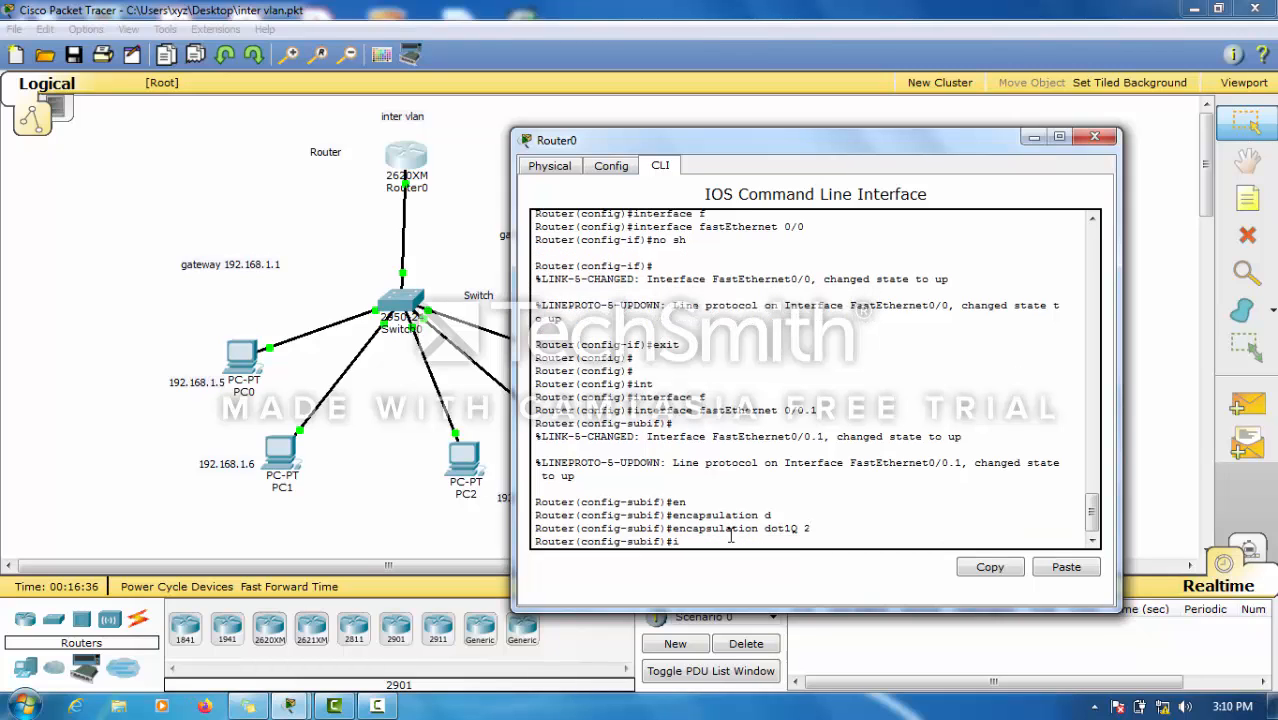
pyautogui.write('p add')
pyautogui.press('Tab')
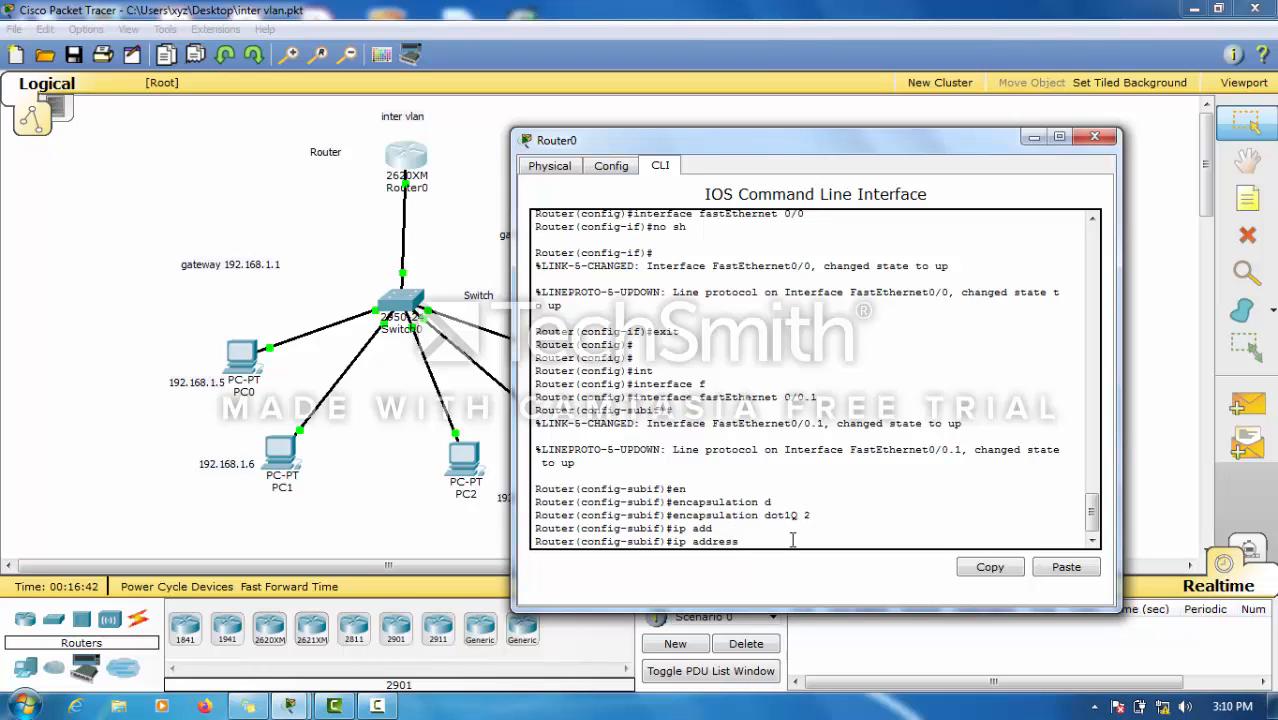
pyautogui.write('192.168.1.1')
pyautogui.write('255')
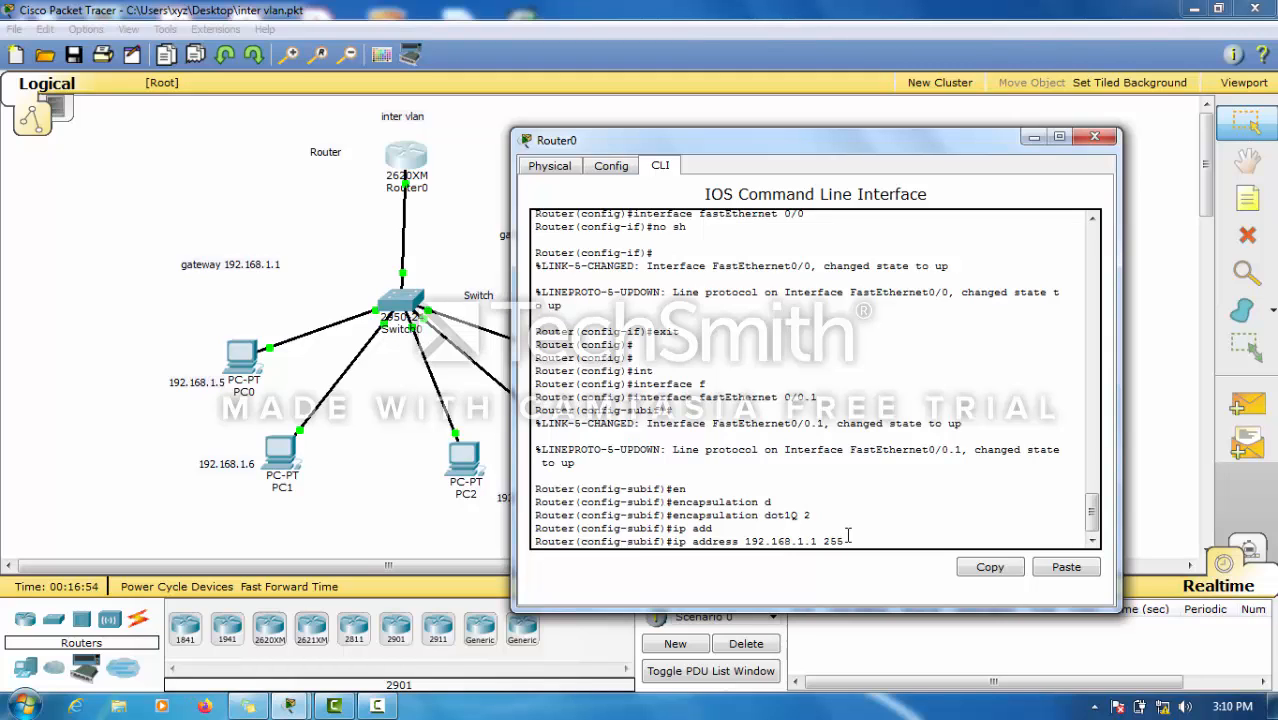
pyautogui.write('.255.255.0')
pyautogui.press('Return')
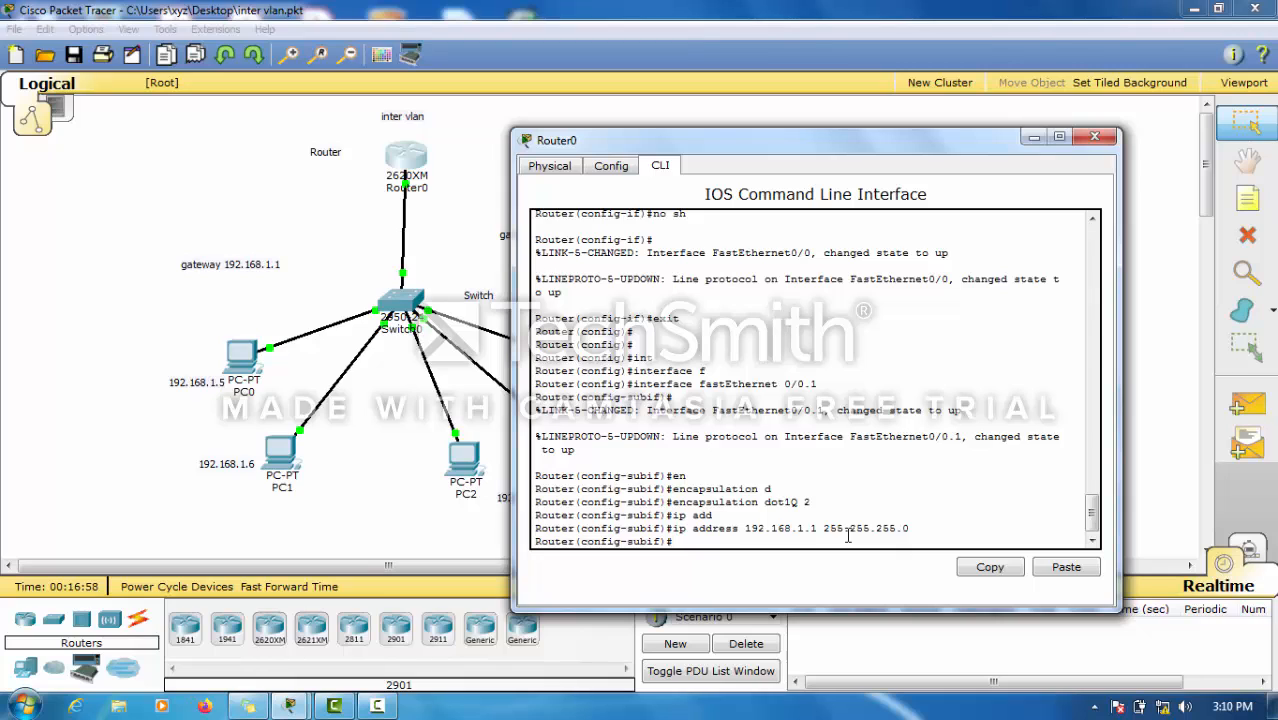
pyautogui.write('no sh')
pyautogui.press('Return')
pyautogui.press('Return')
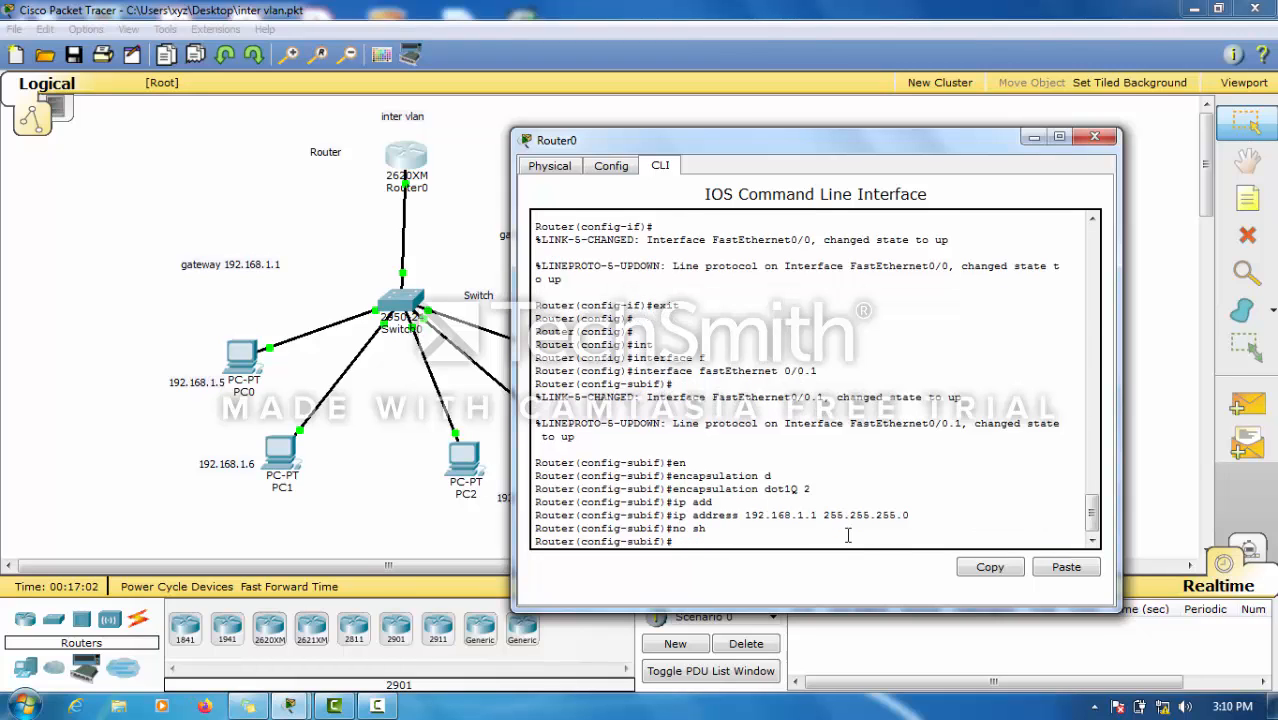
pyautogui.write('int')
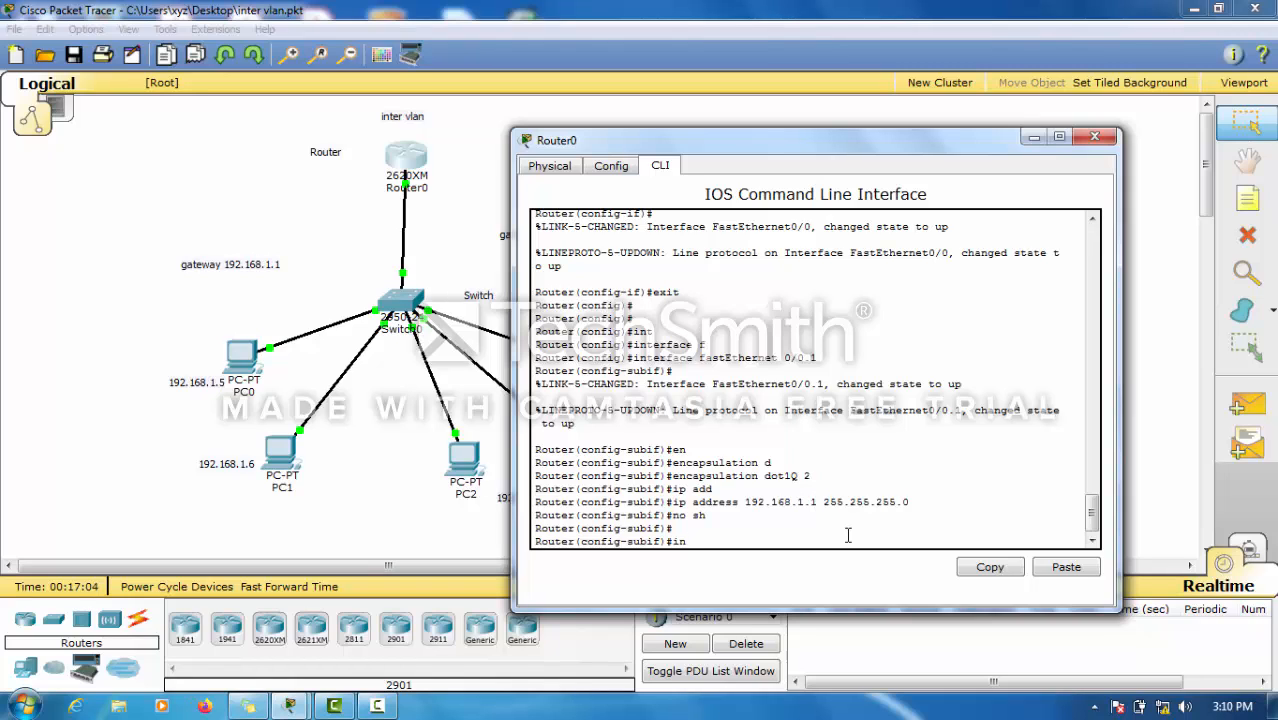
pyautogui.press('Return')
pyautogui.write('i')
pyautogui.press('BackSpace')
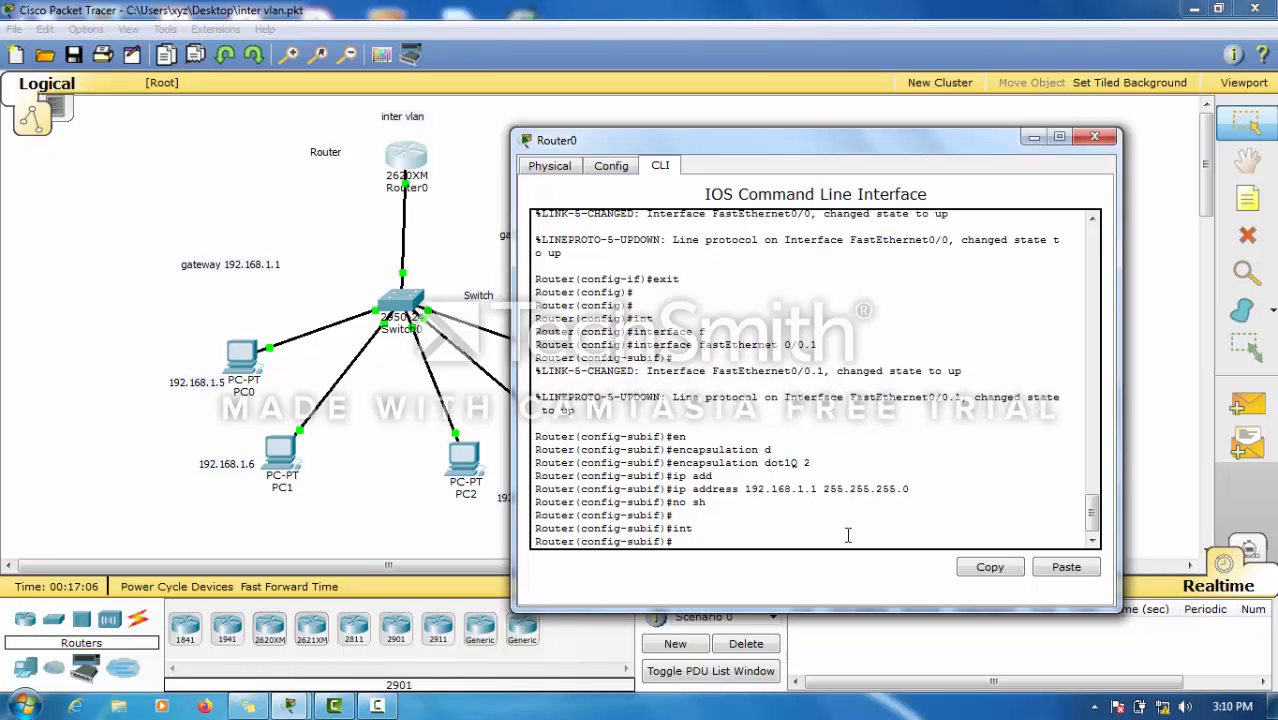
# Return Router0 to global configuration mode and create subinterface fastEthernet 0/0.2.
pyautogui.write('exit')
pyautogui.press('Return')
pyautogui.press('Return')
pyautogui.write('int')
pyautogui.press('Tab')
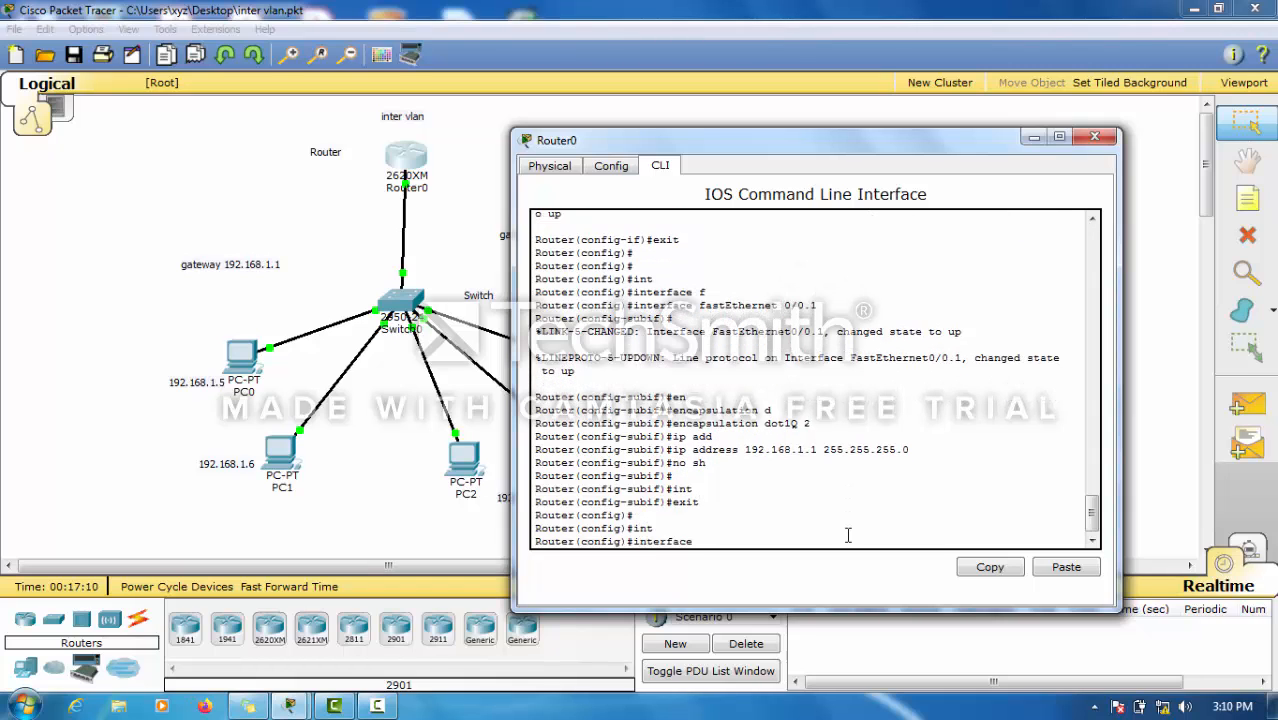
pyautogui.write('f')
pyautogui.press('Tab')
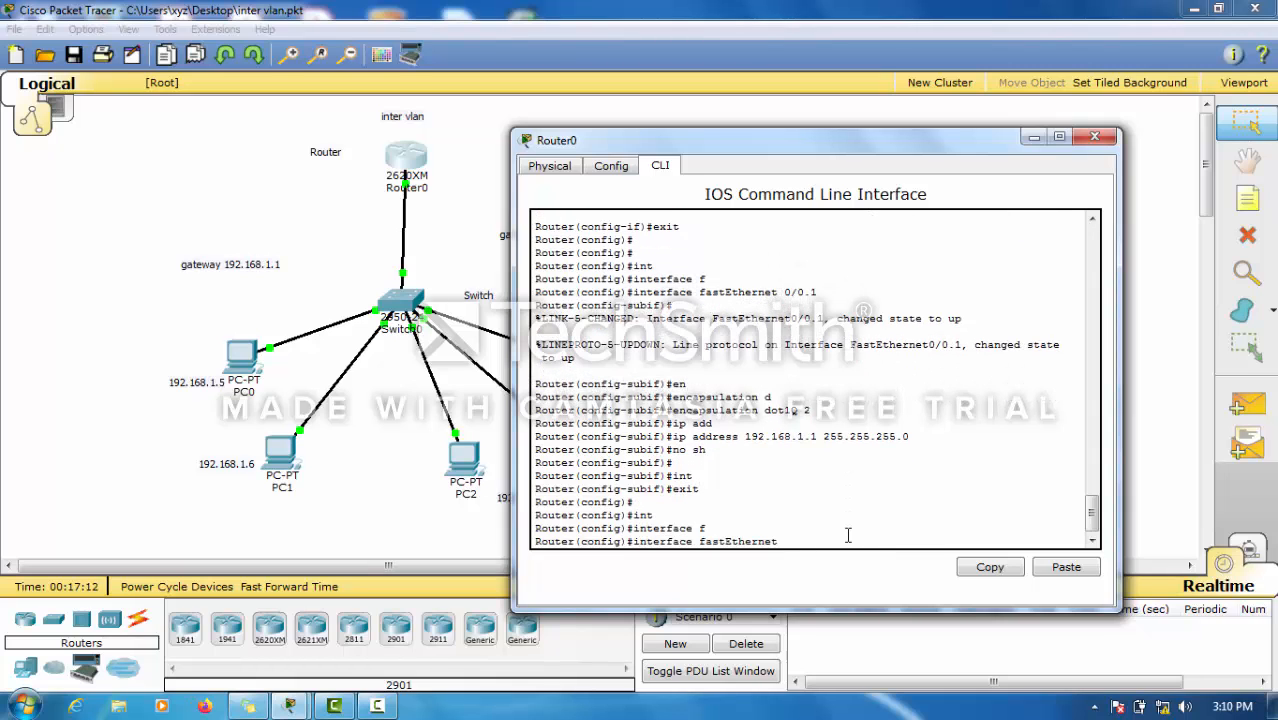
pyautogui.write('0/0.2')
pyautogui.press('Return')
pyautogui.press('Return')
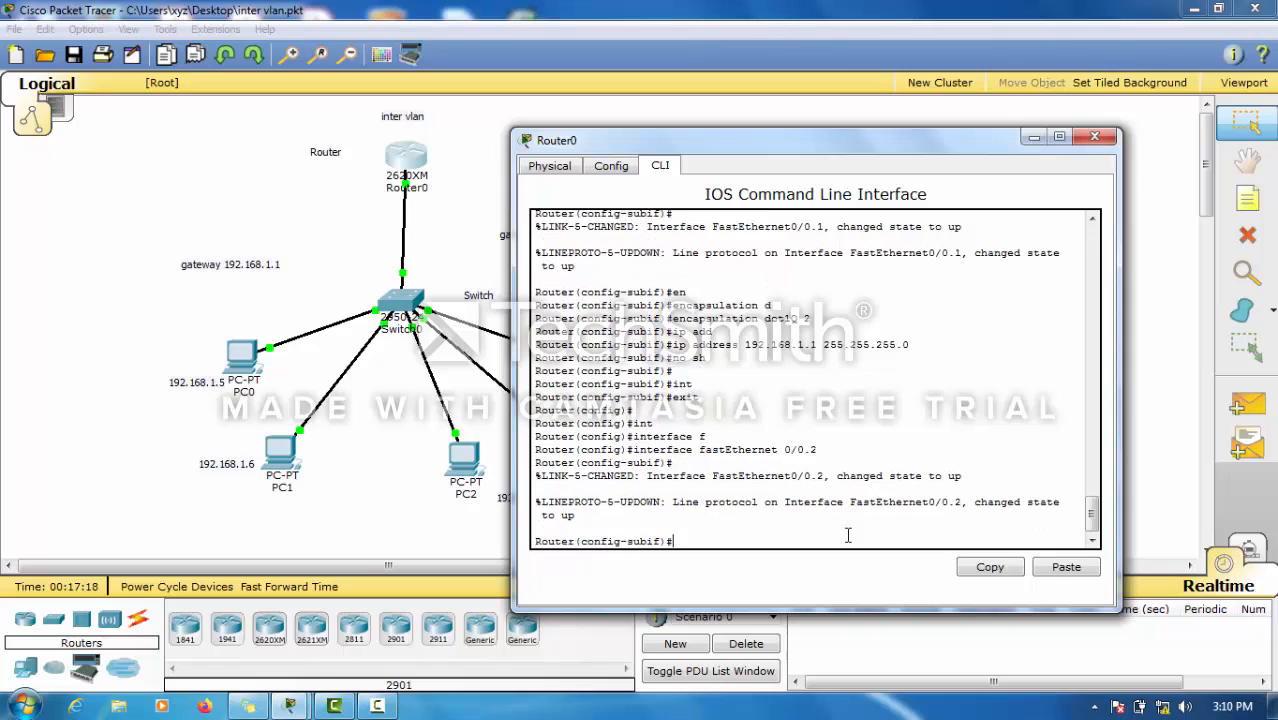
pyautogui.press('Return')
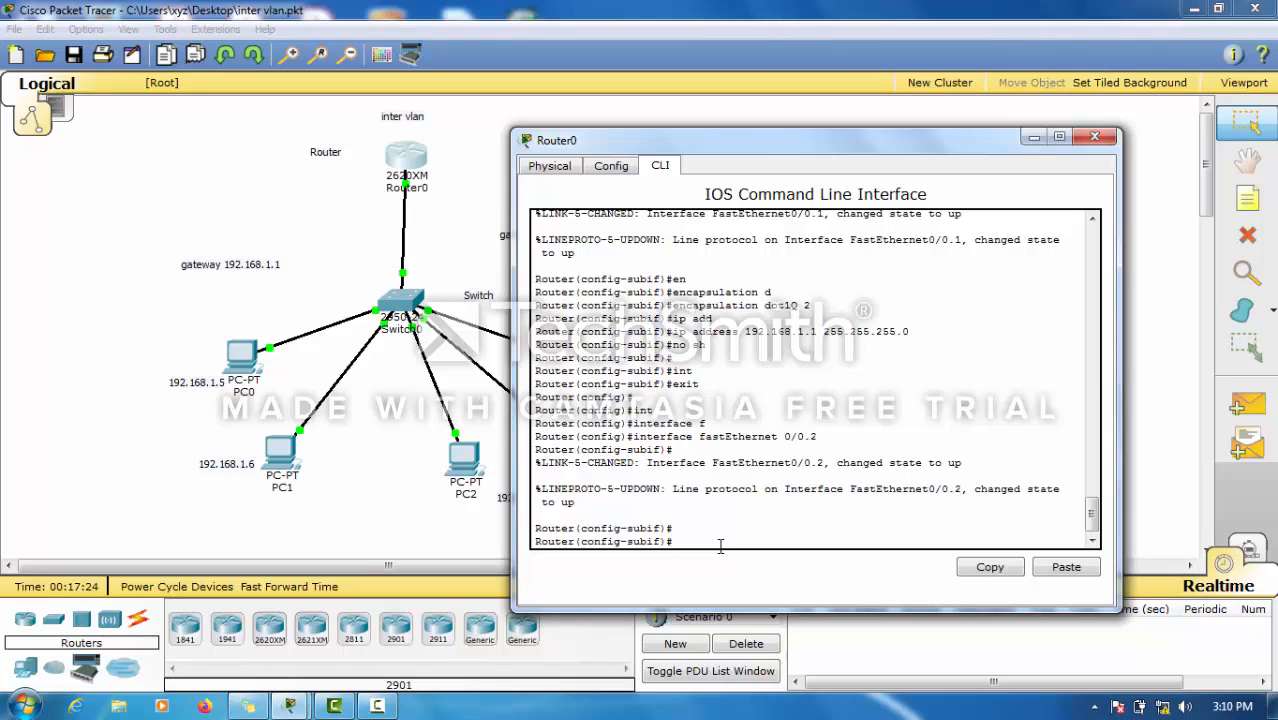
# Set the fastEthernet 0/0.2 subinterface to dot1Q encapsulation for VLAN 3.
pyautogui.write('n')
pyautogui.press('Tab')
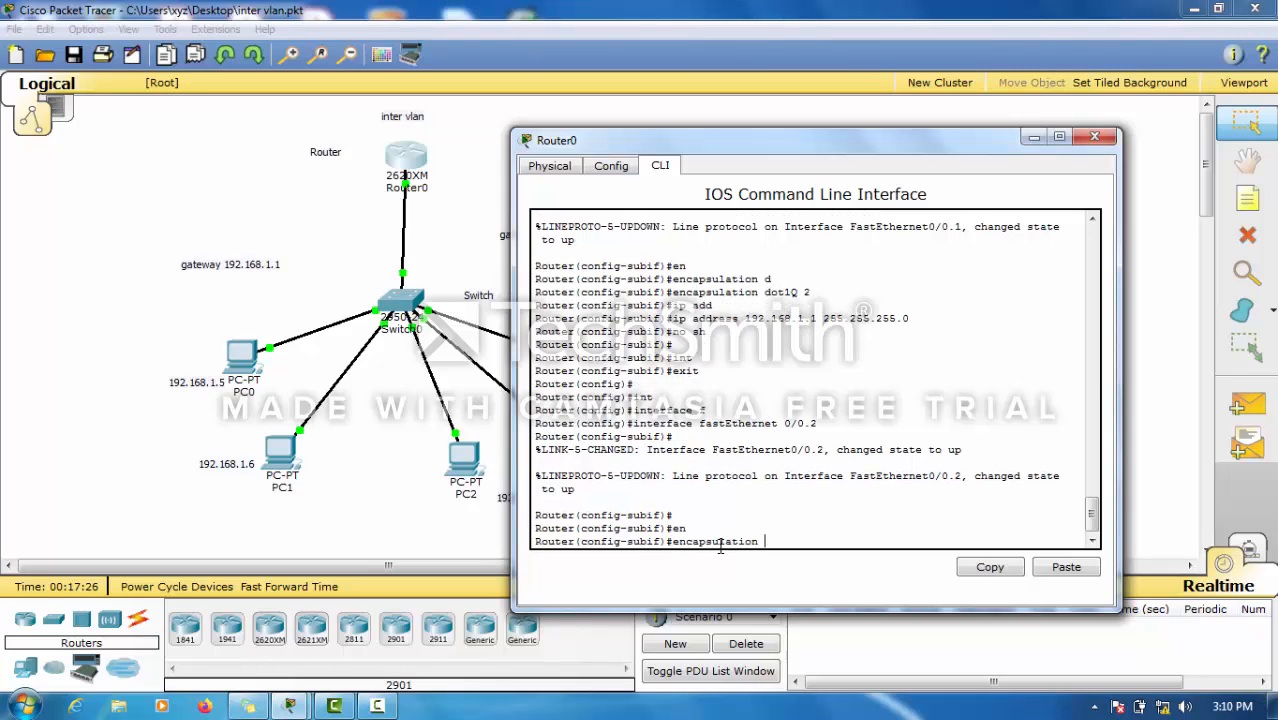
pyautogui.write('dot')
pyautogui.press('Tab')
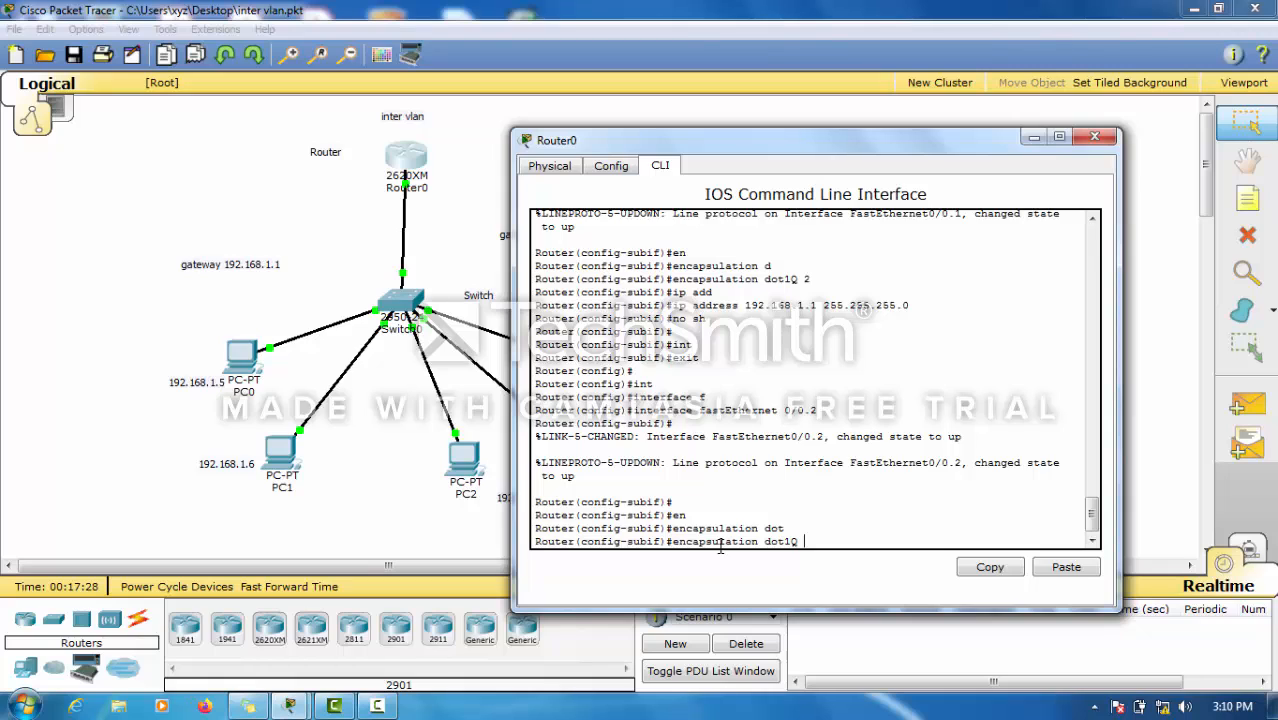
pyautogui.write('3')
pyautogui.press('Return')
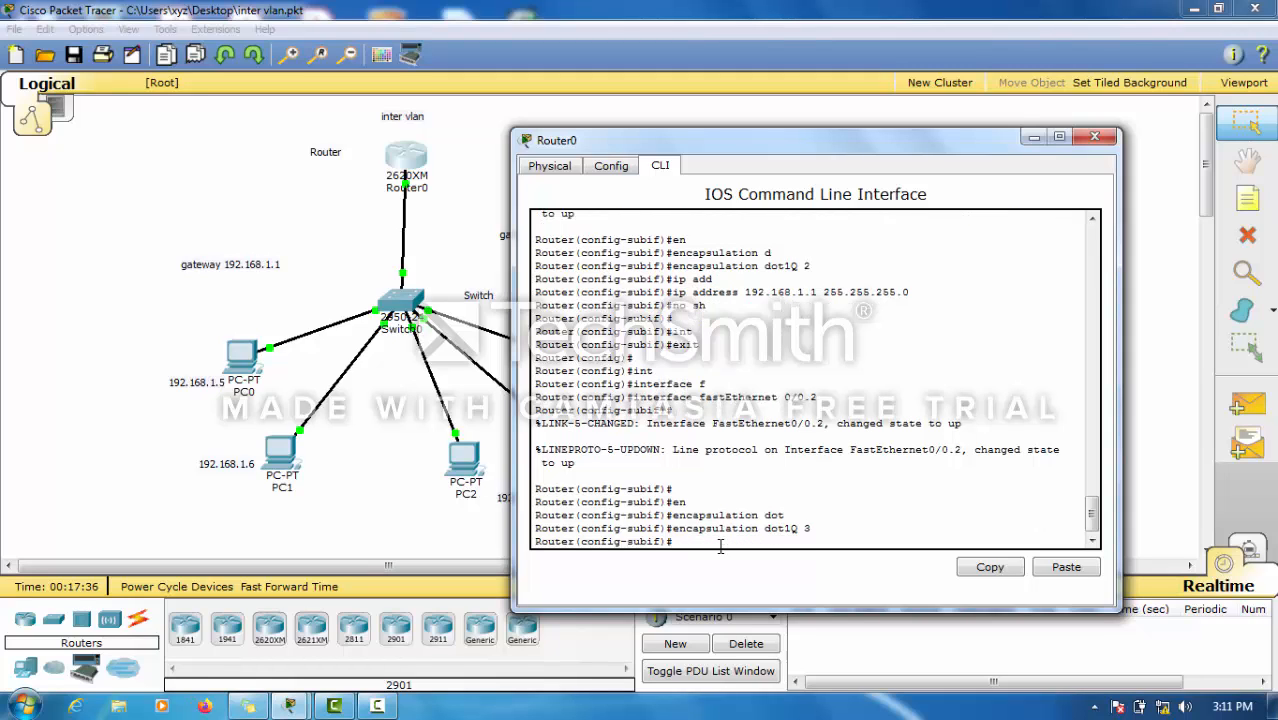
# Assign IP address 192.168.2.1 with mask 255.255.255.0 to the fastEthernet 0/0.2 subinterface.
pyautogui.write('ip add')
pyautogui.press('Tab')
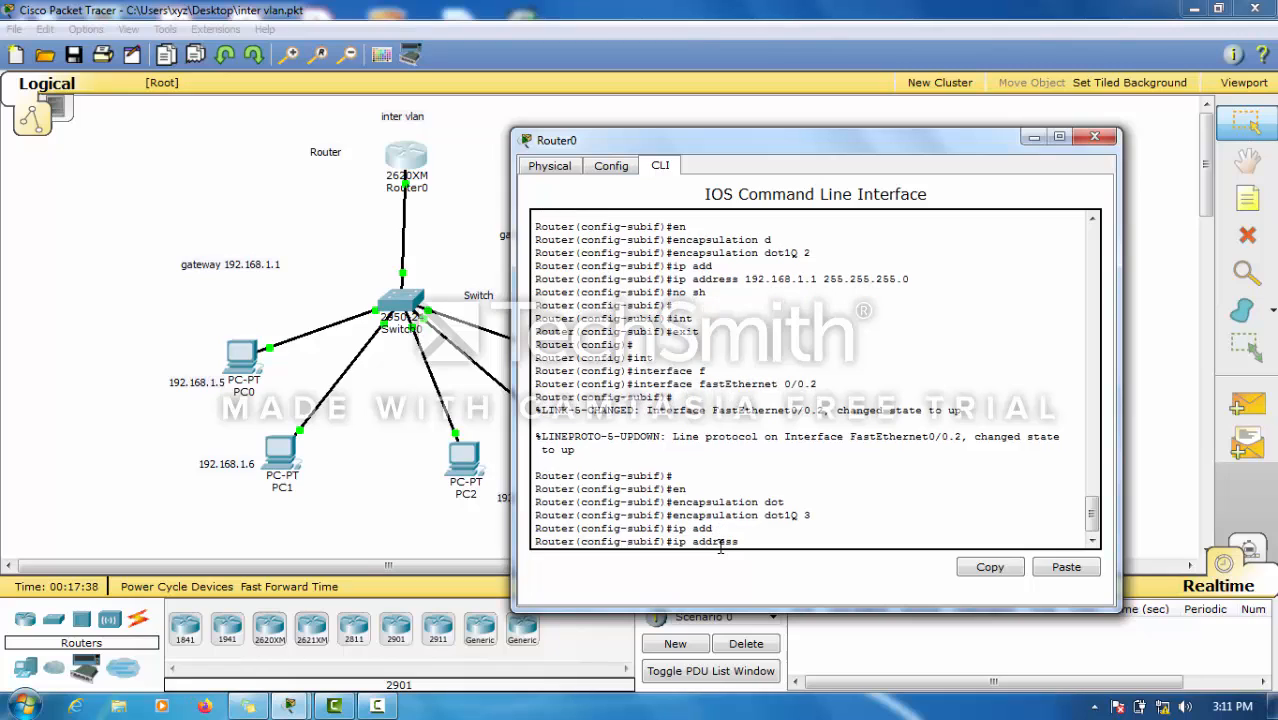
pyautogui.write('192.168.2.1')
pyautogui.moveTo(910, 152); pyautogui.dragTo(1012, 147)
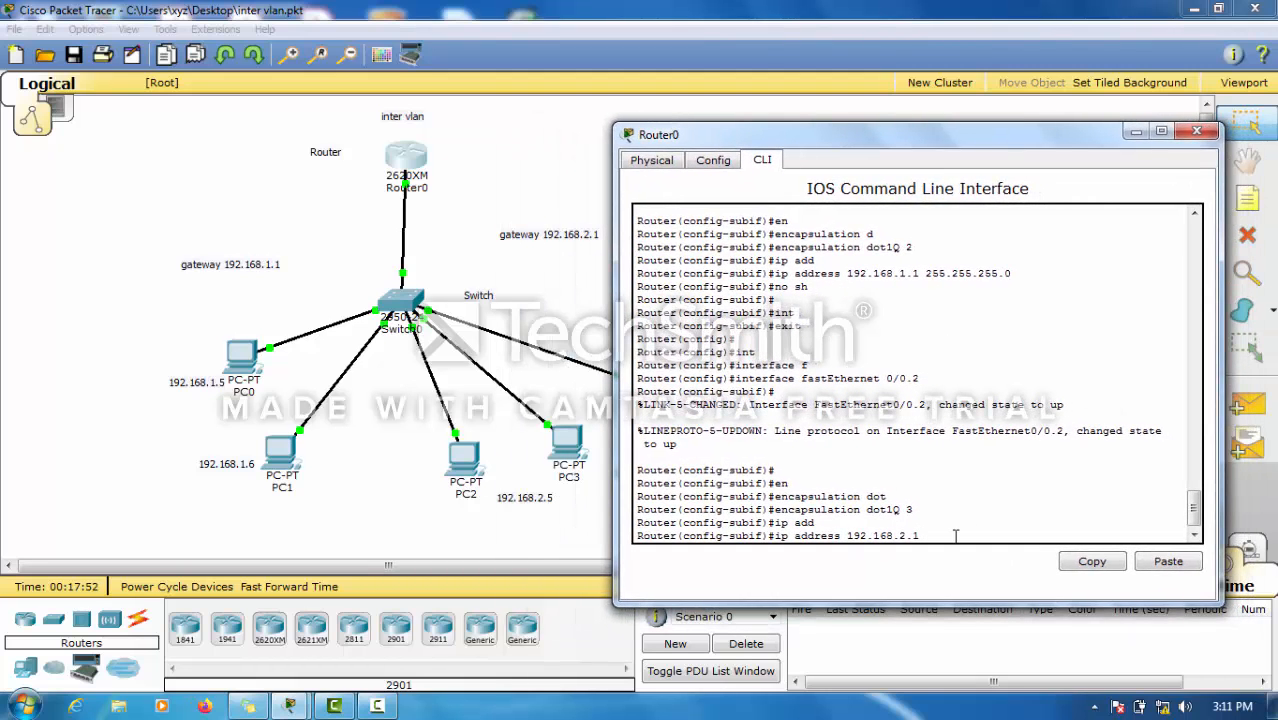
pyautogui.write('255.255.255.0')
pyautogui.press('Return')
# Enable the fastEthernet 0/0.2 subinterface with no shutdown and close the Router0 window.
pyautogui.write('no')
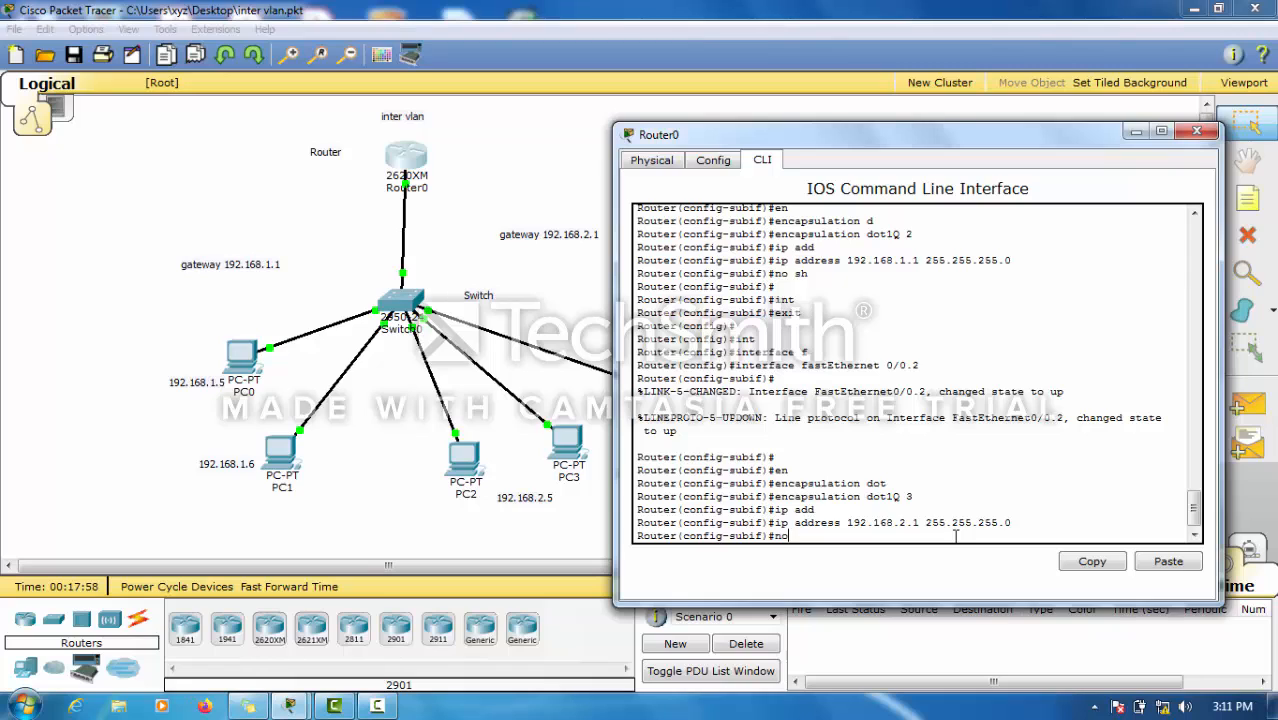
pyautogui.write(' sh')
pyautogui.press('Return')
pyautogui.press('Return')
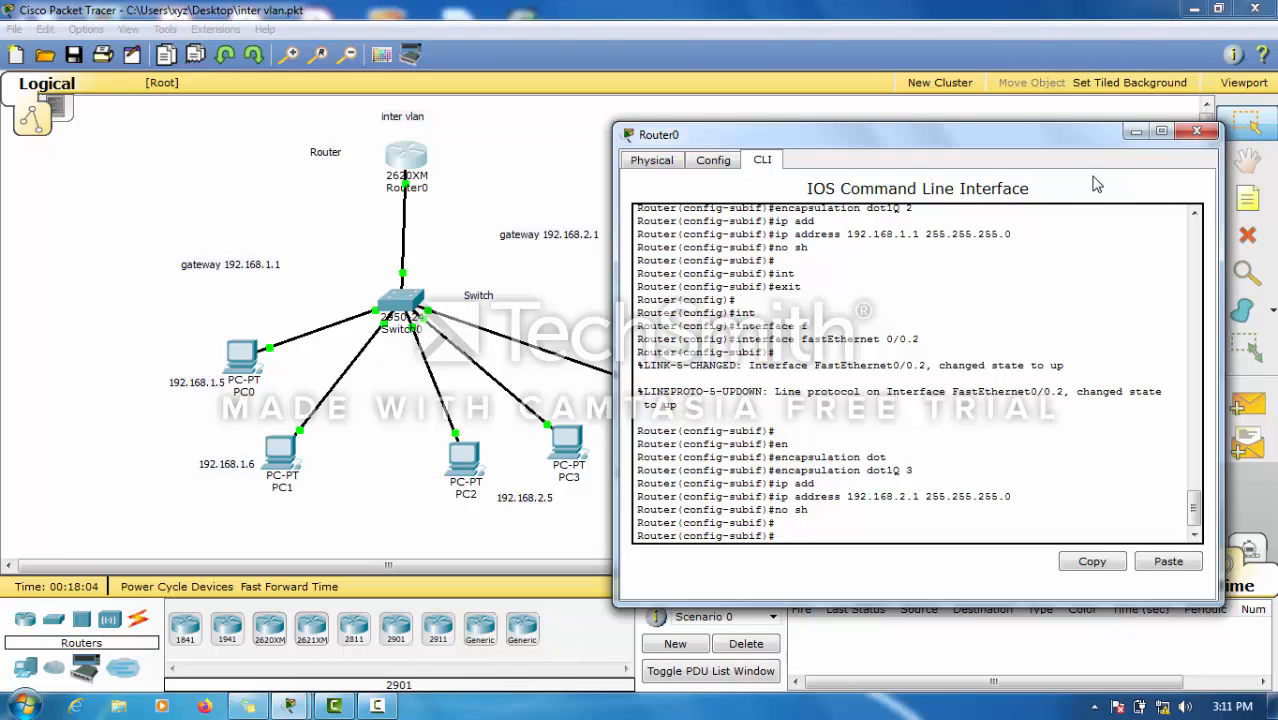
pyautogui.click(1194, 133)
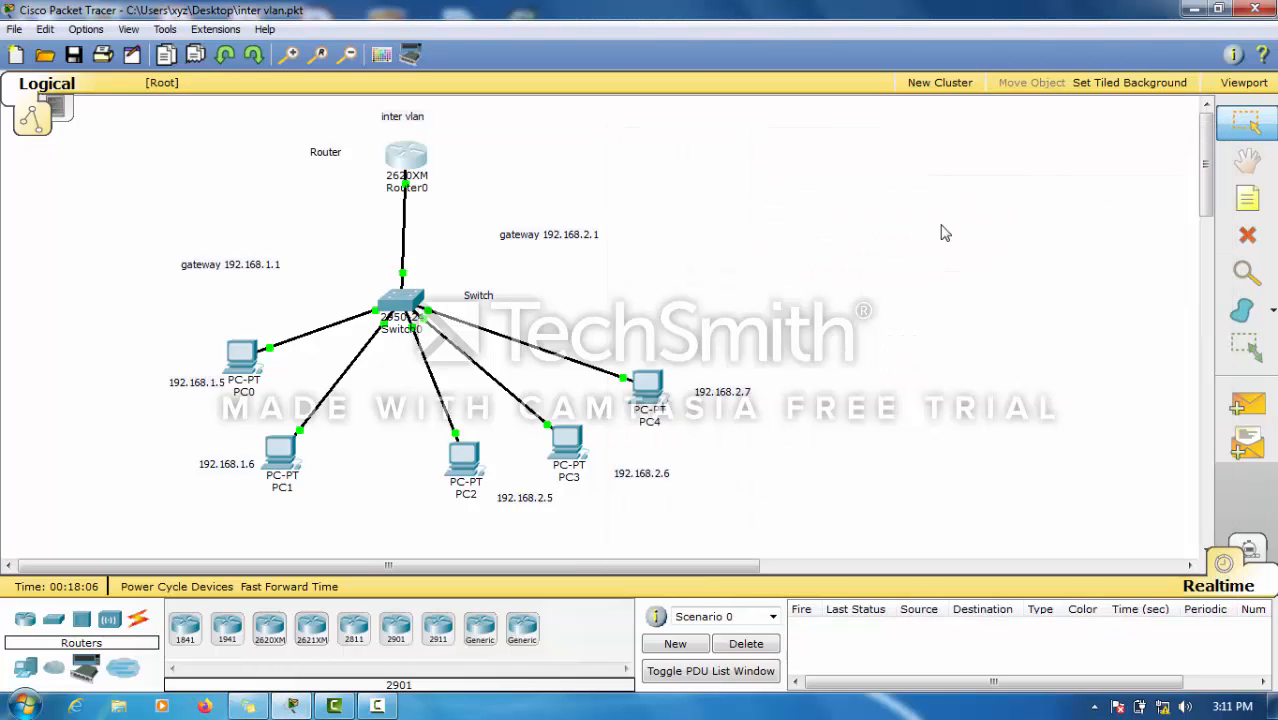
# Open Switch0's command line and enter interface configuration mode for fastEthernet 0/6.
pyautogui.click(413, 302)
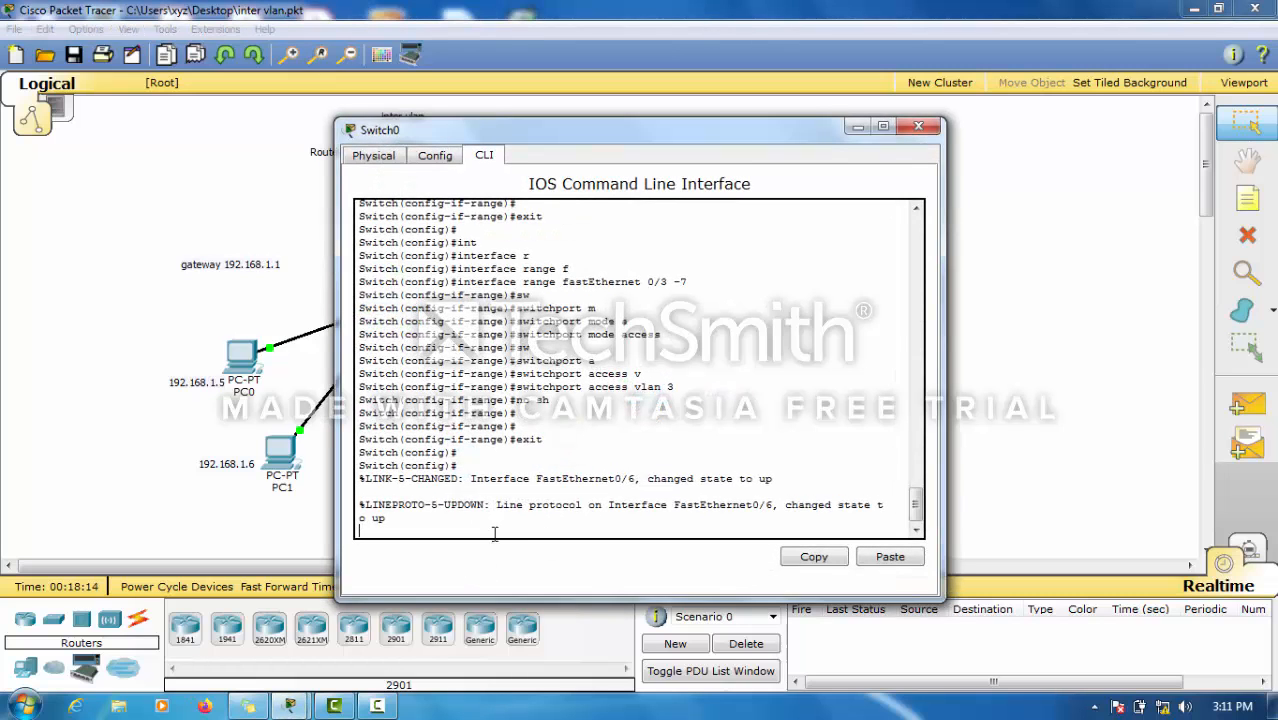
pyautogui.press('Return')
pyautogui.press('Return')
pyautogui.press('Return')
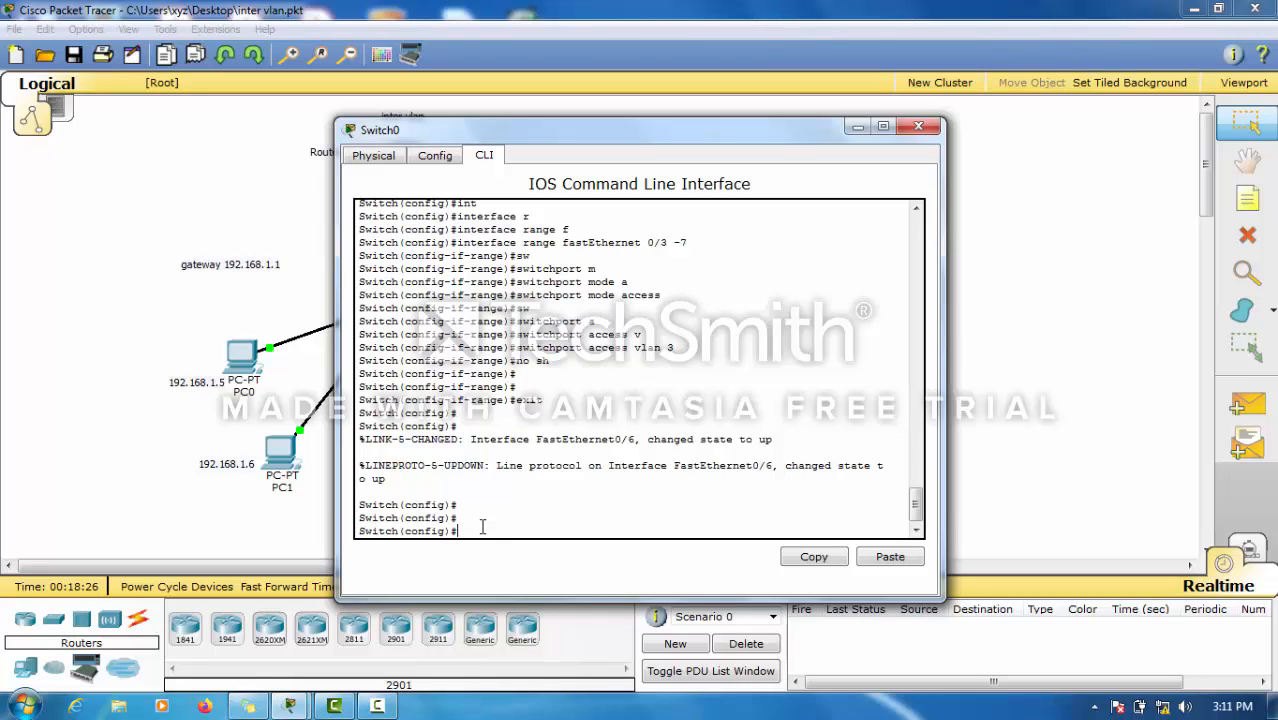
pyautogui.write('int')
pyautogui.press('Tab')
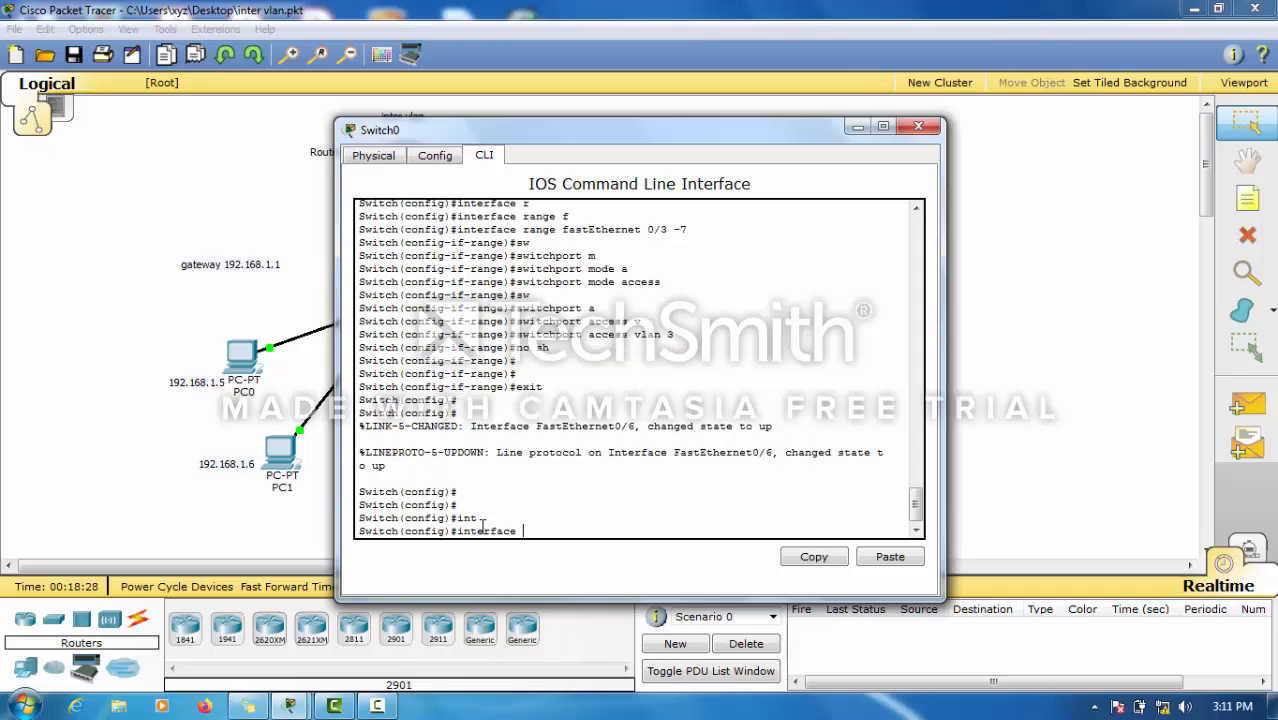
pyautogui.write('f')
pyautogui.press('Tab')
pyautogui.write('0/')
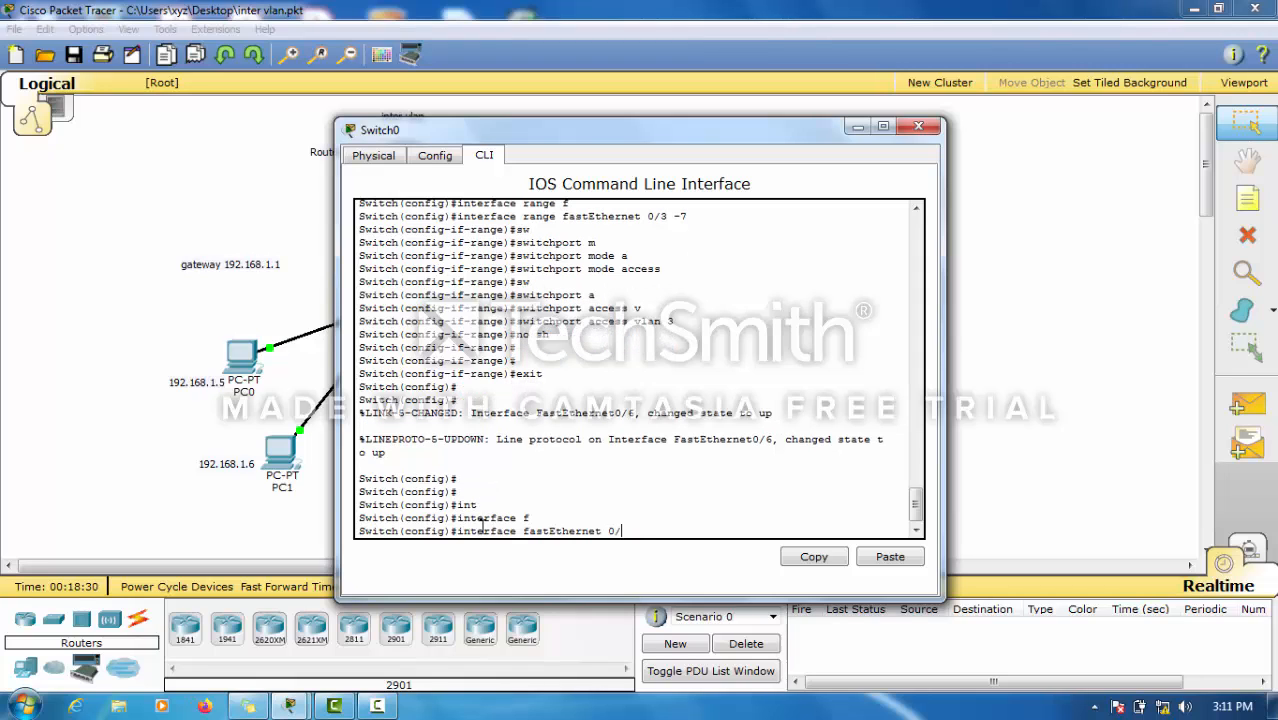
pyautogui.write('6')
pyautogui.press('Return')
# Set Switch0's fastEthernet 0/6 port to trunk mode and put the Switch0 window away.
pyautogui.write('sw')
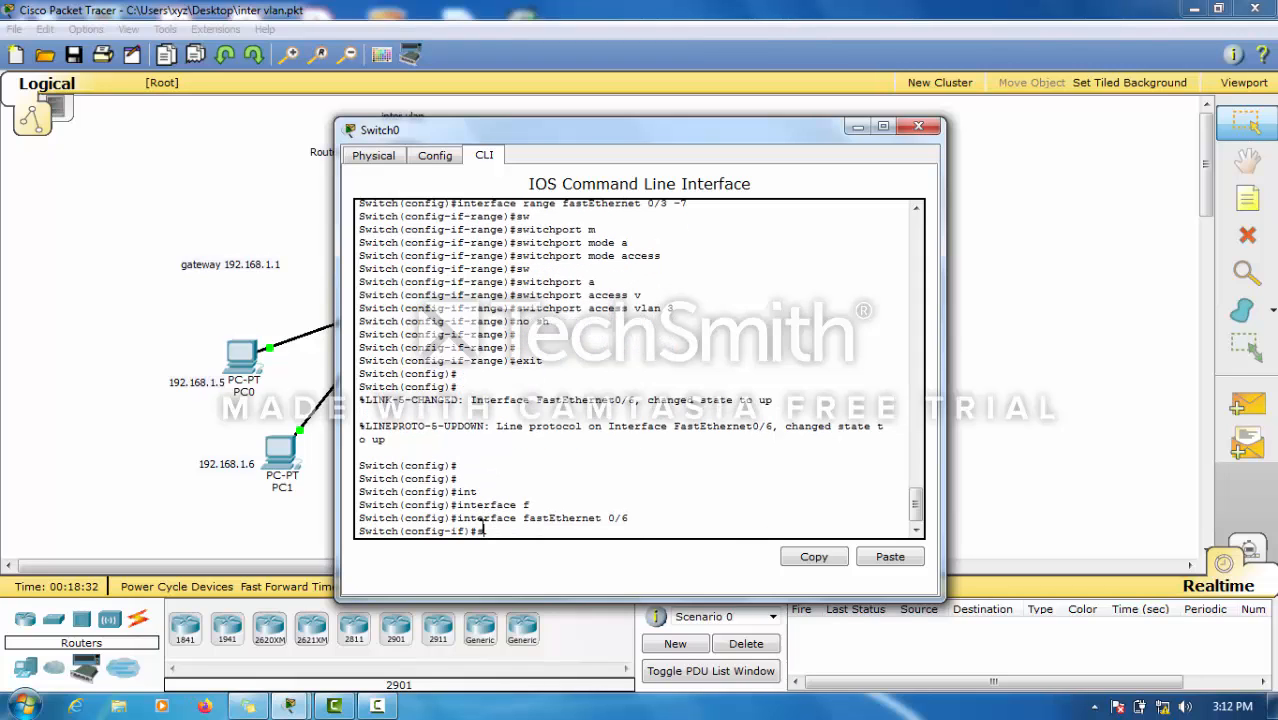
pyautogui.press('Tab')
pyautogui.write('mo')
pyautogui.press('Tab')
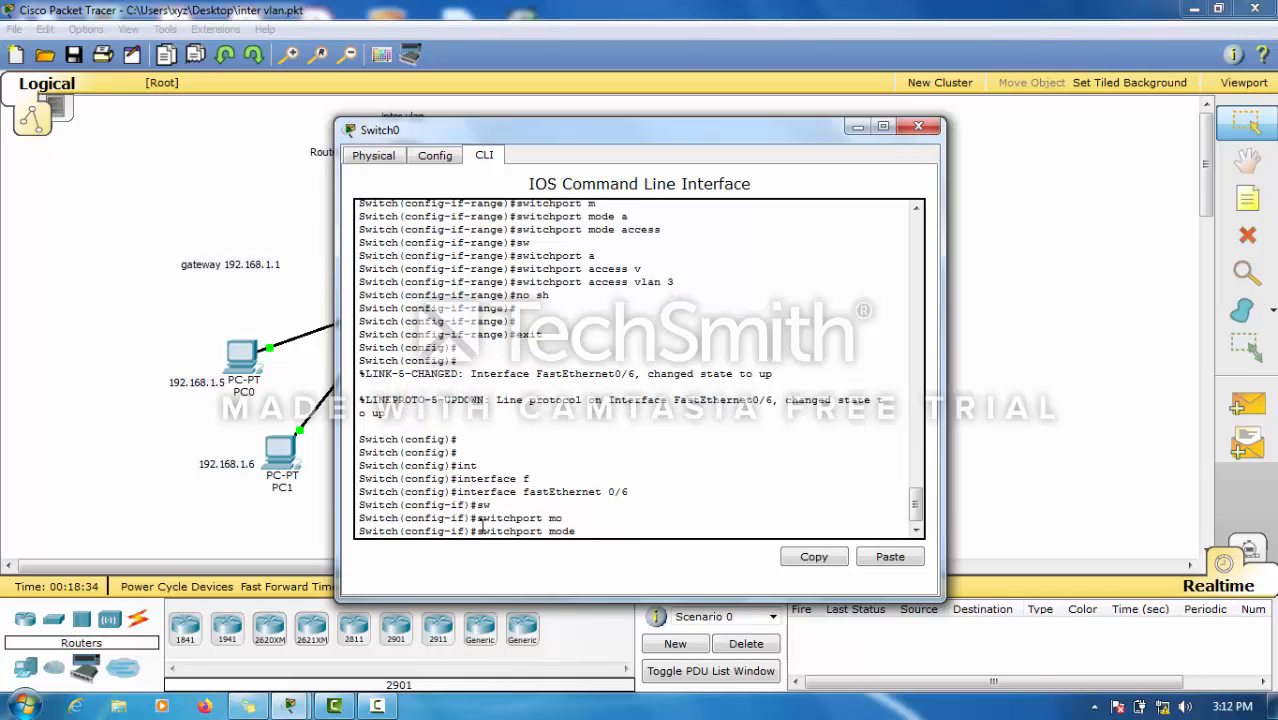
pyautogui.write('t')
pyautogui.press('Tab')
pyautogui.press('Return')
pyautogui.press('Return')
pyautogui.press('Return')
pyautogui.press('Return')
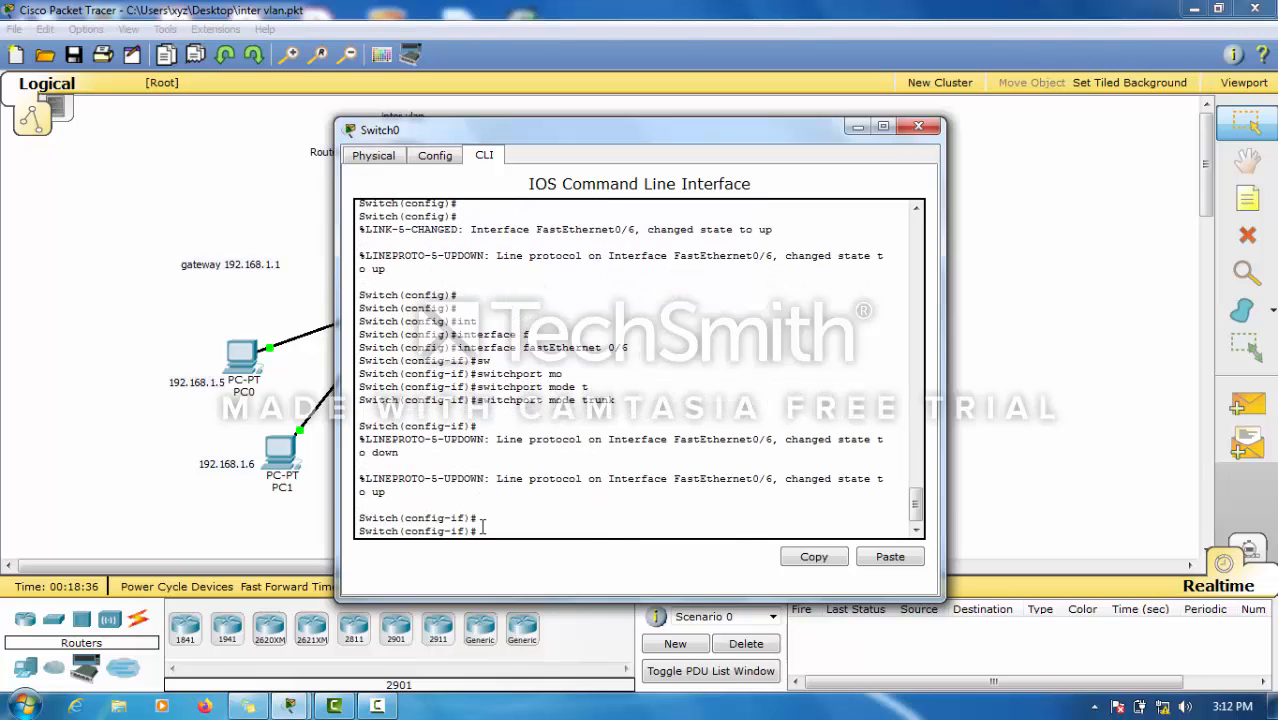
pyautogui.click(858, 127)
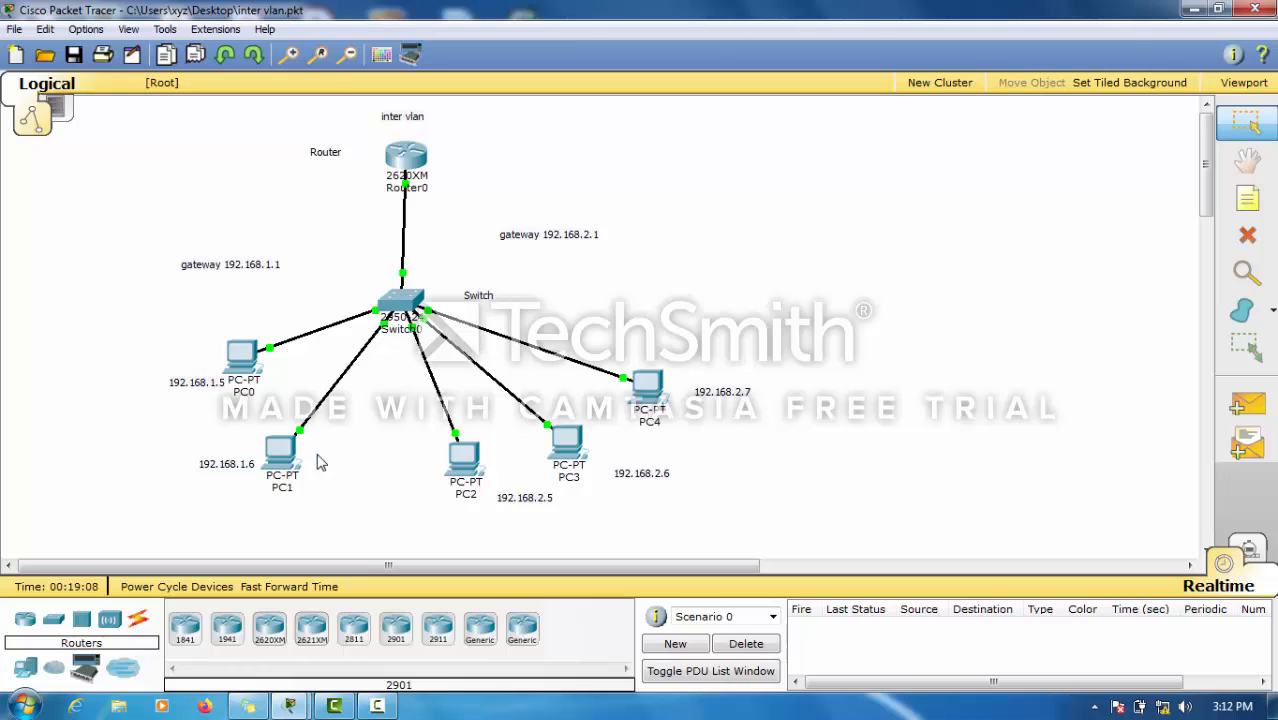
# Test inter-VLAN connectivity by pinging 192.168.2.6 from PC0's Command Prompt.
pyautogui.click(244, 352)
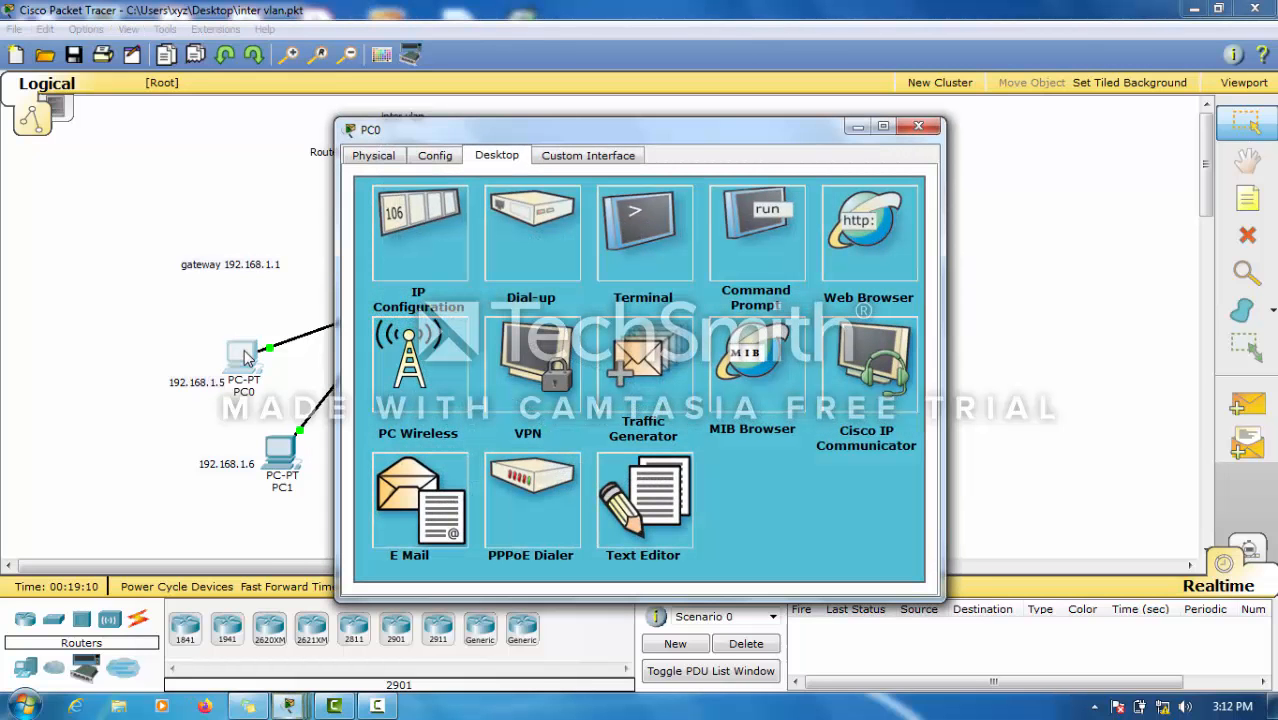
pyautogui.click(753, 243)
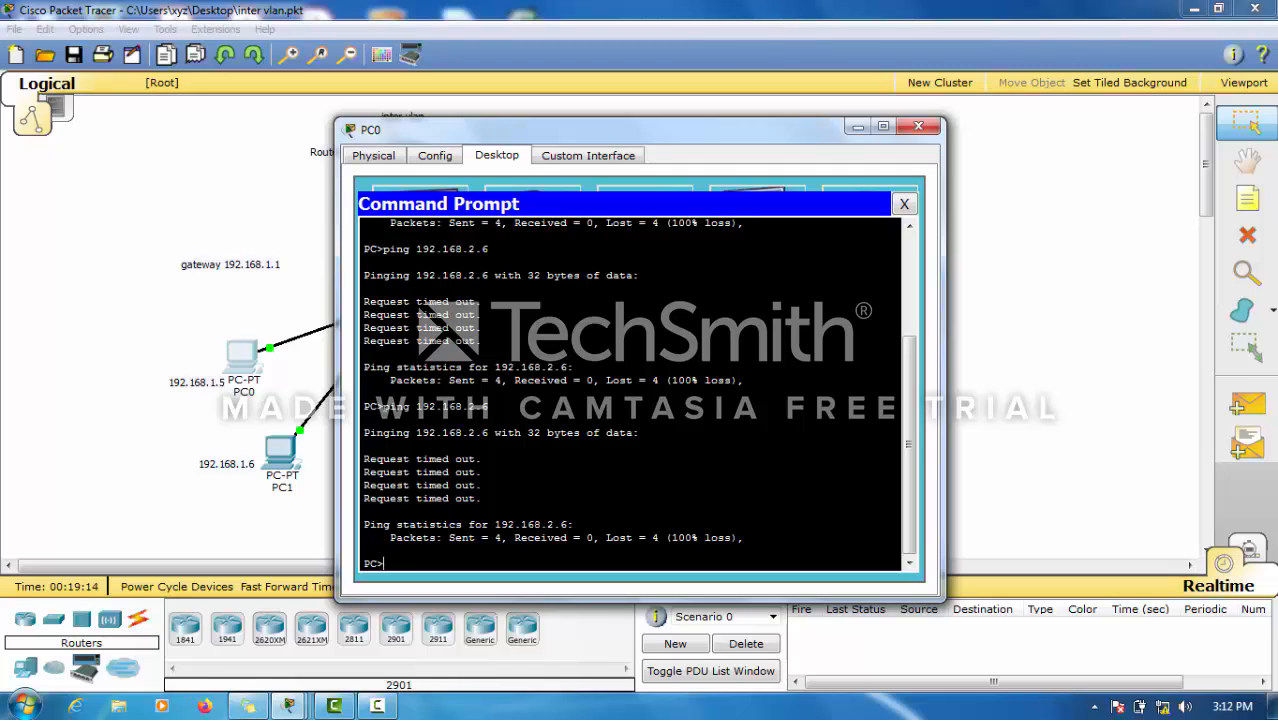
pyautogui.press('Up')
pyautogui.press('Return')
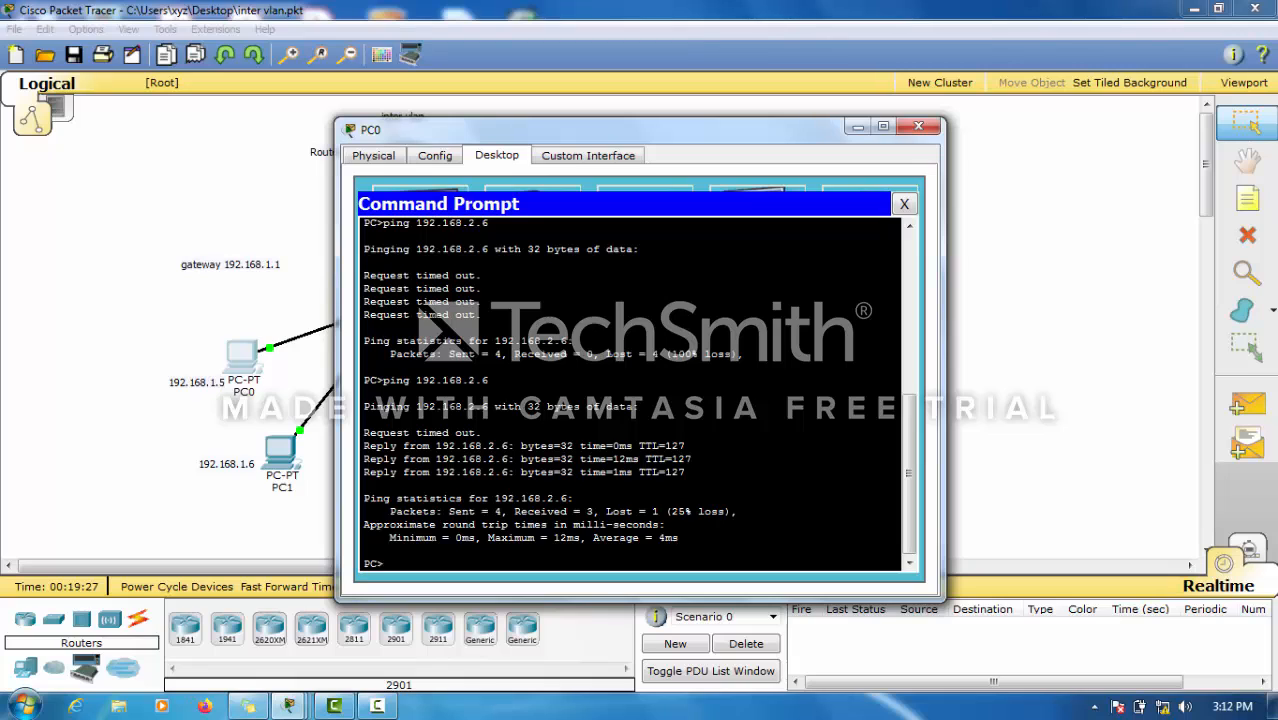
# Ping 192.168.2.7 twice from PC0, then close its Command Prompt and device window.
pyautogui.press('Up')
pyautogui.press('BackSpace')
pyautogui.write('7')
pyautogui.press('Return')
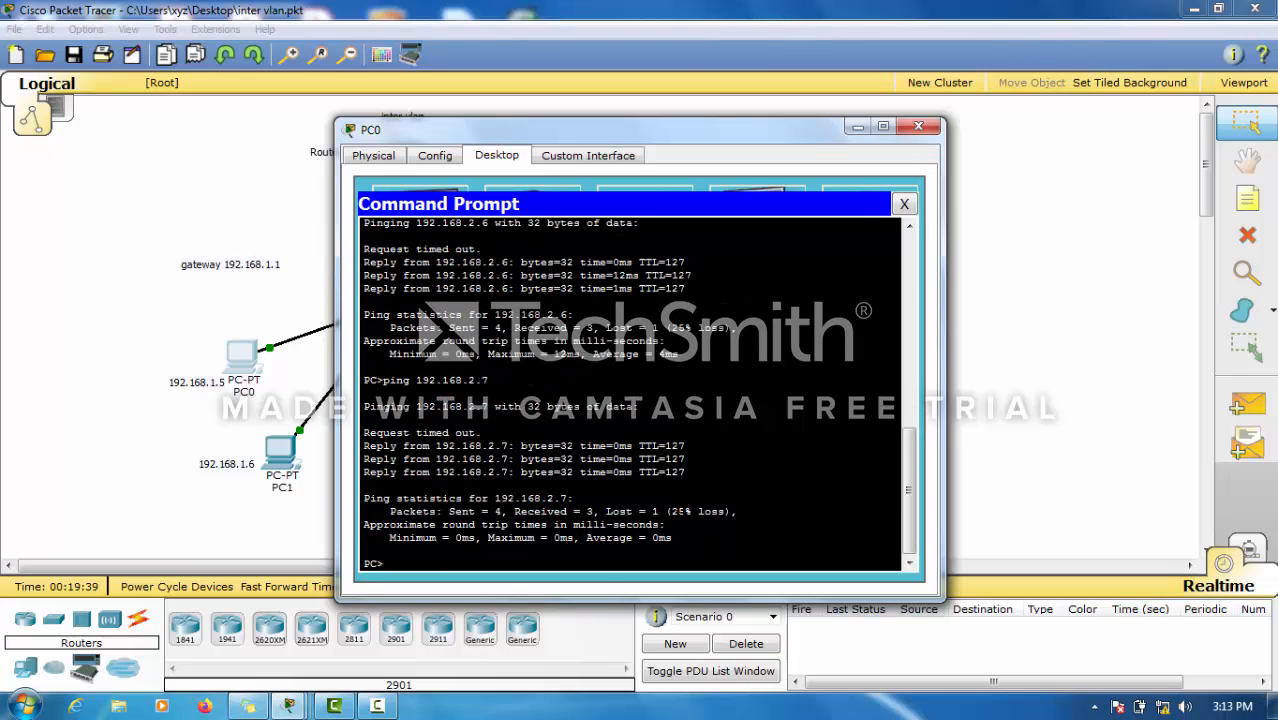
pyautogui.press('Up')
pyautogui.press('Return')
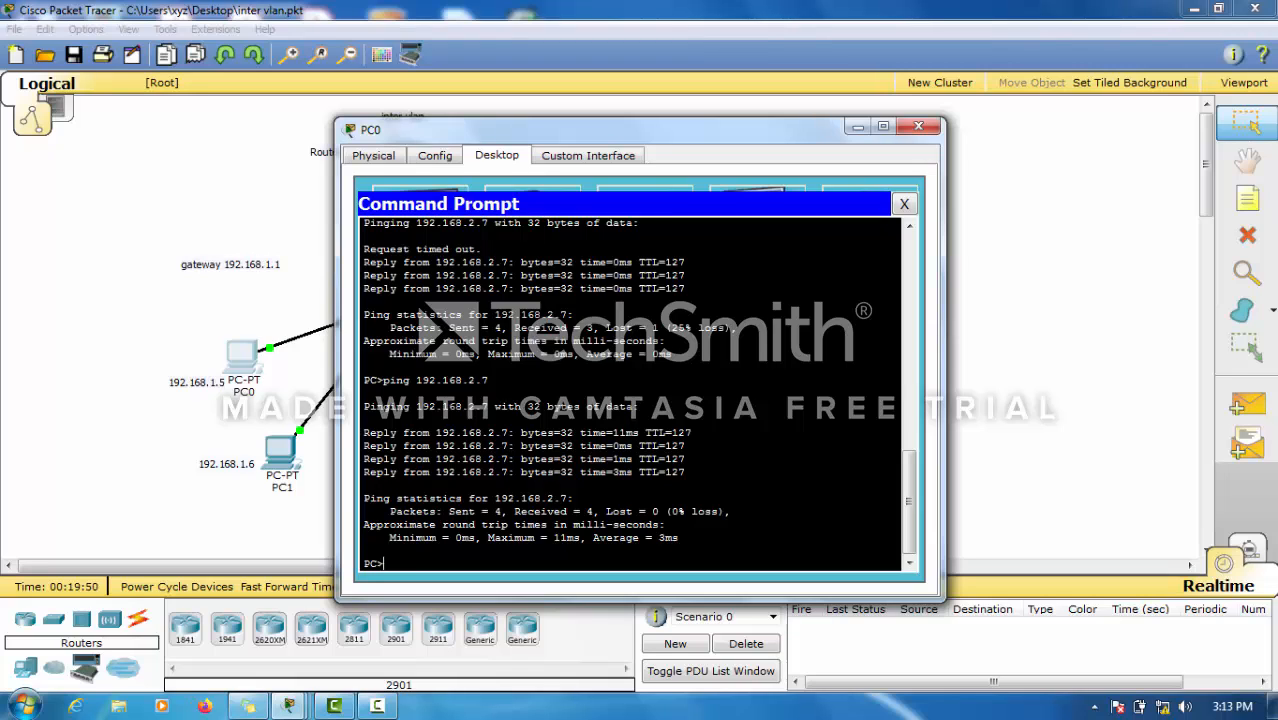
pyautogui.click(906, 205)
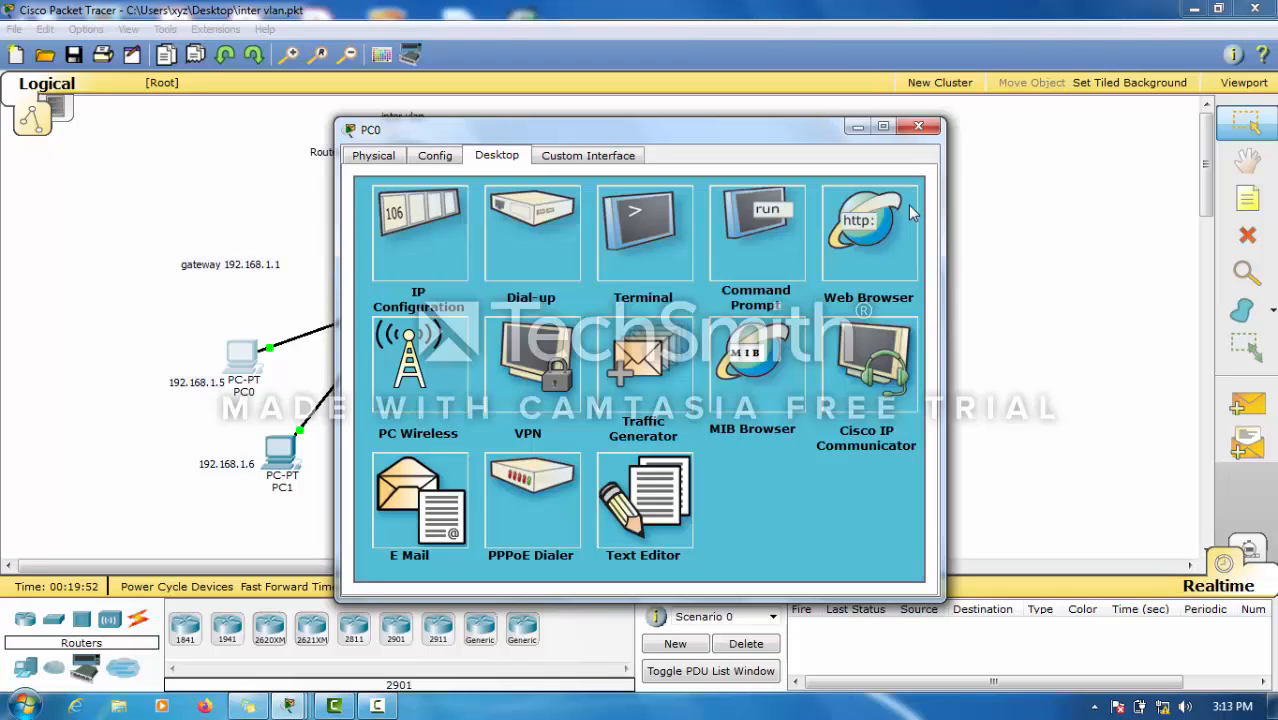
pyautogui.click(921, 130)
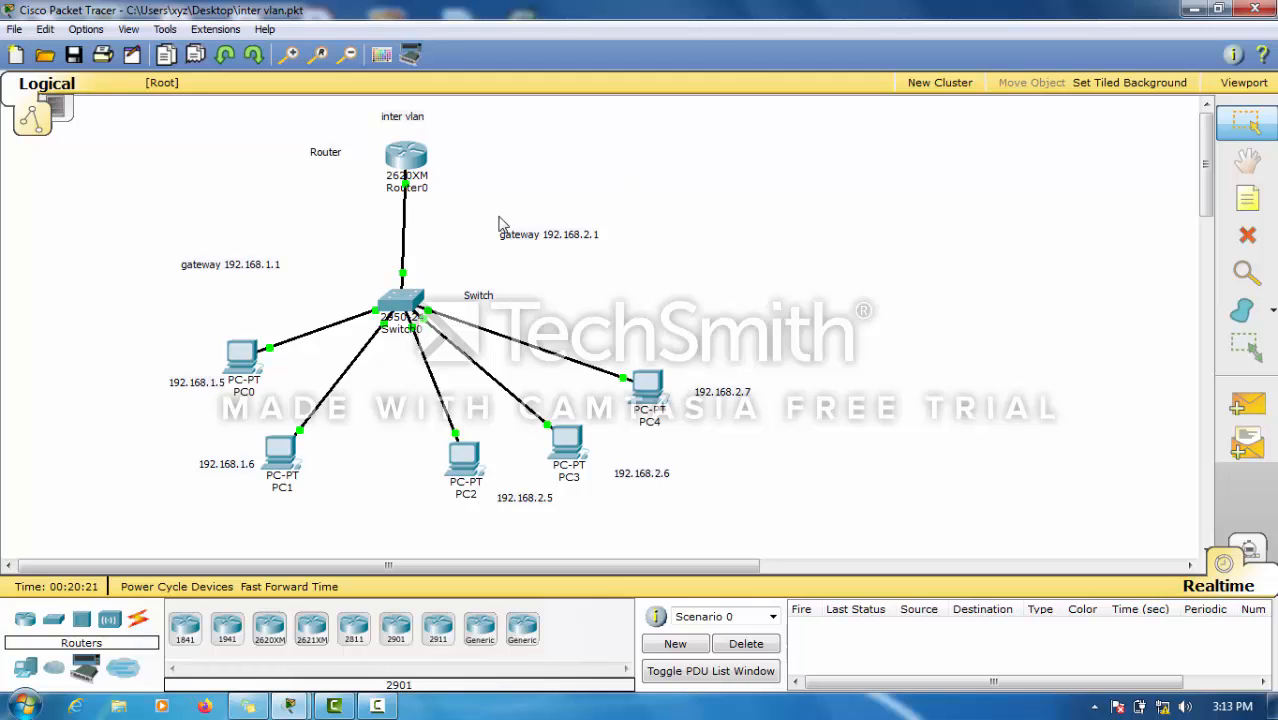
# Reopen Switch0's command line and exit configuration mode to the privileged prompt.
pyautogui.click(413, 302)
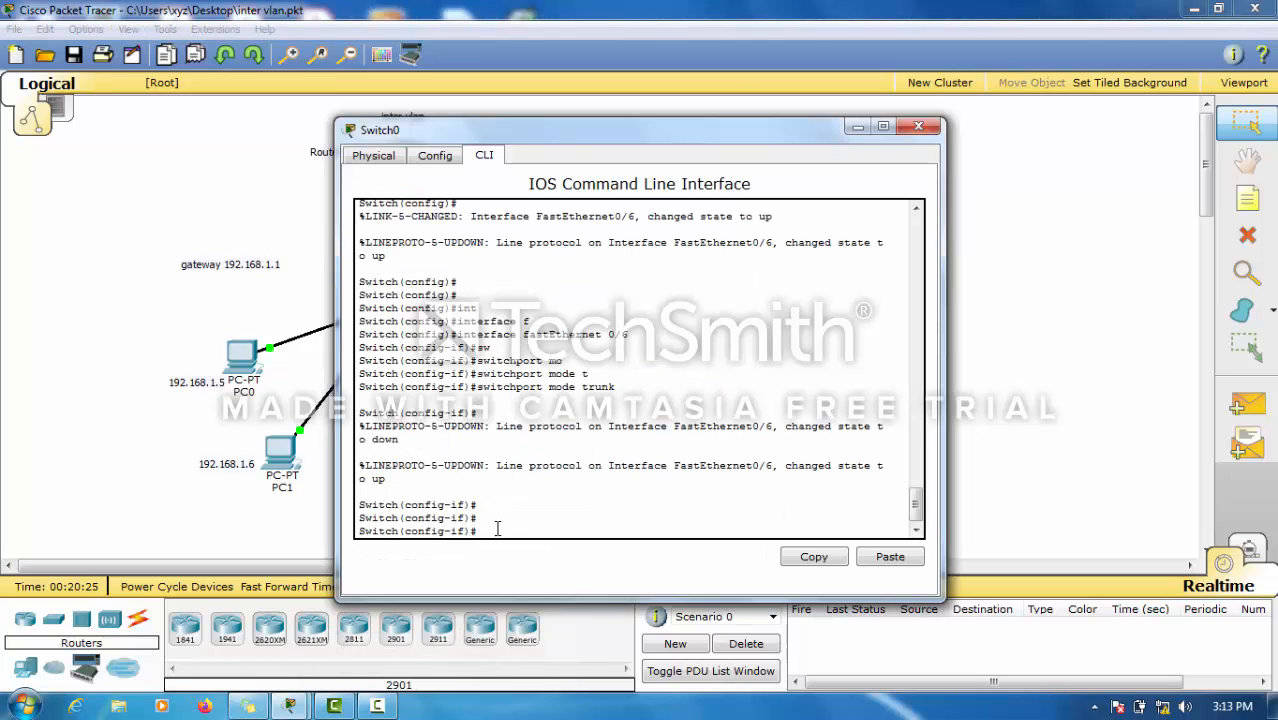
pyautogui.write('exit')
pyautogui.press('Return')
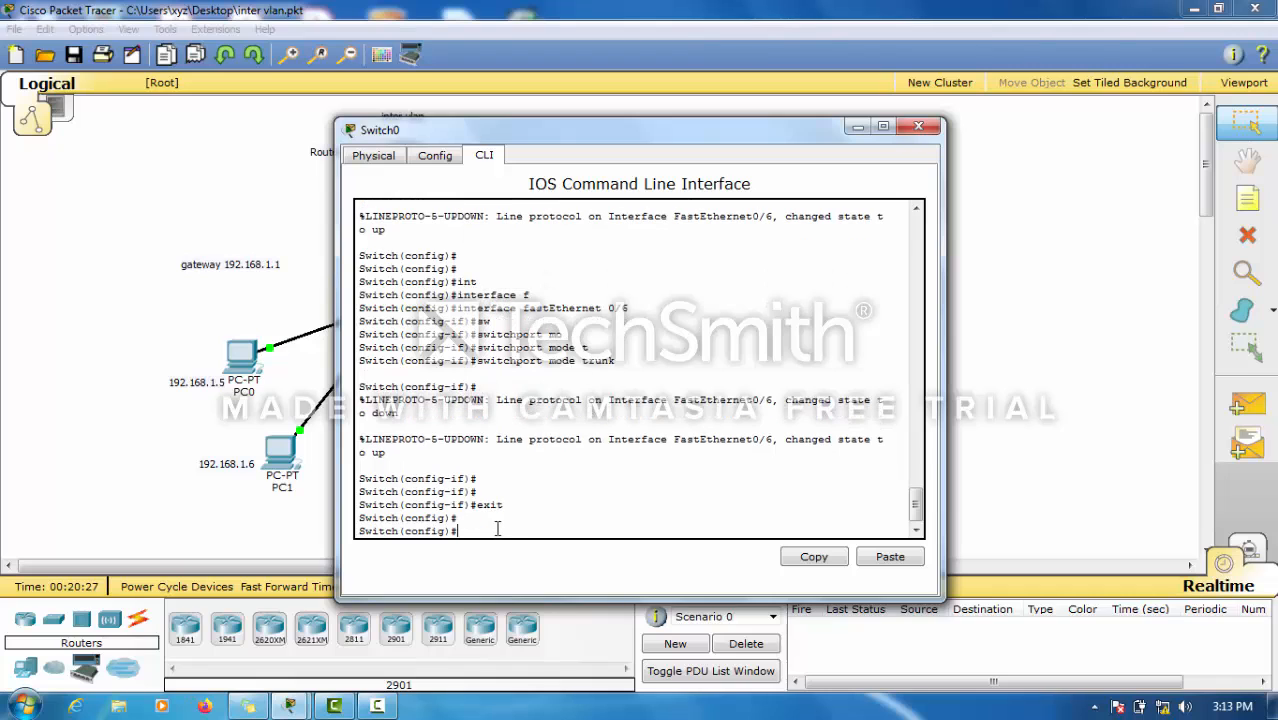
pyautogui.write('exit')
pyautogui.press('Return')
pyautogui.press('Return')
pyautogui.press('Return')
# Review Switch0's VLAN port assignments with show vlan, then close the Switch0 window.
pyautogui.write('s')
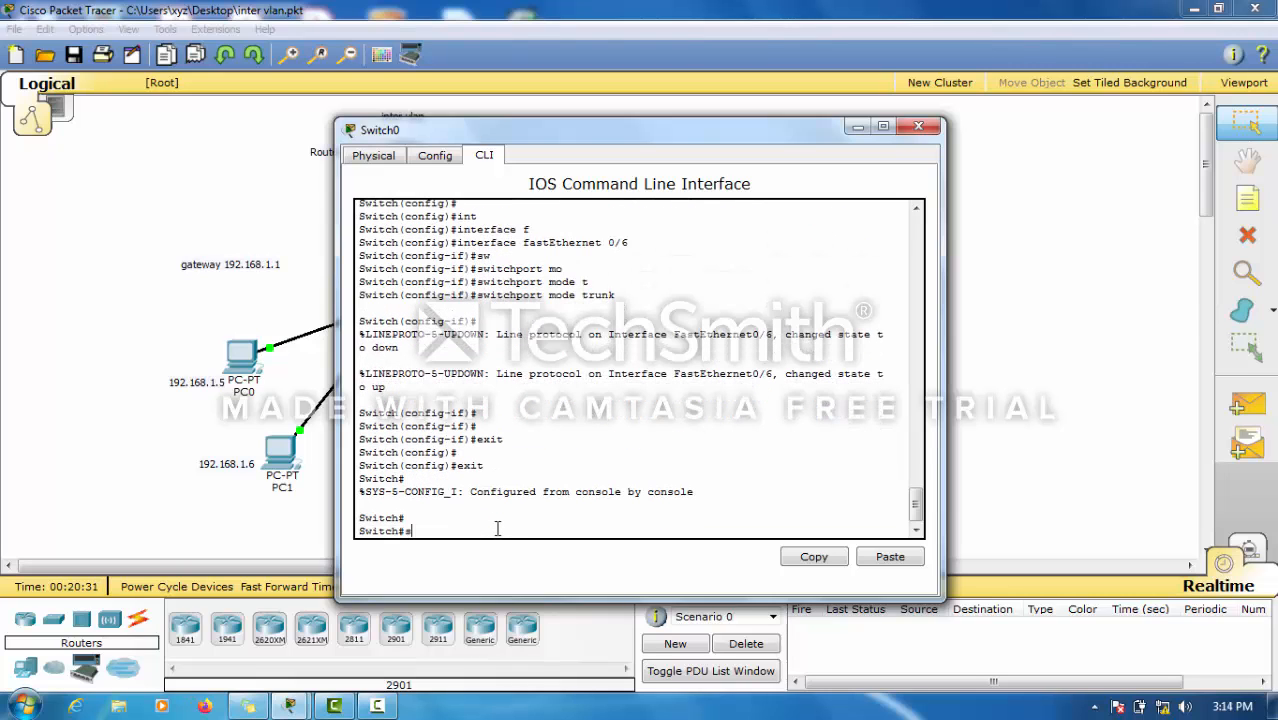
pyautogui.write('how val')
pyautogui.press('Tab')
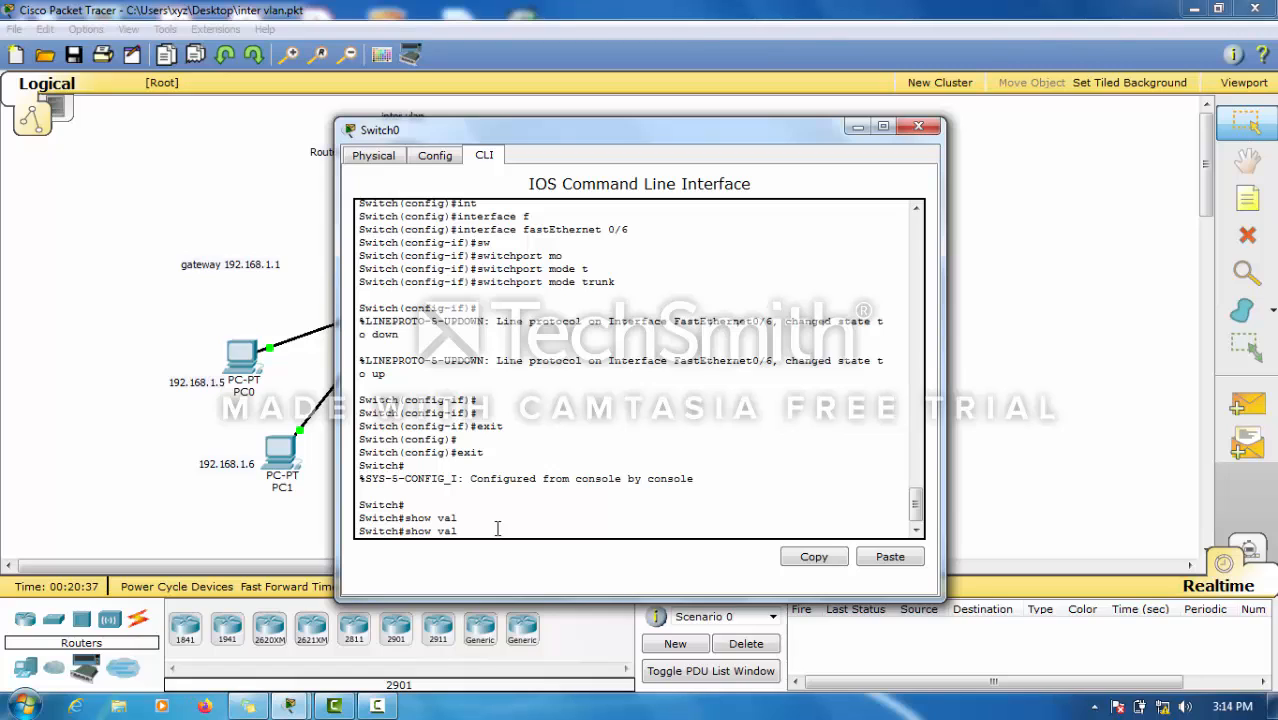
pyautogui.press('BackSpace')
pyautogui.press('BackSpace')
pyautogui.write('lan')
pyautogui.press('Tab')
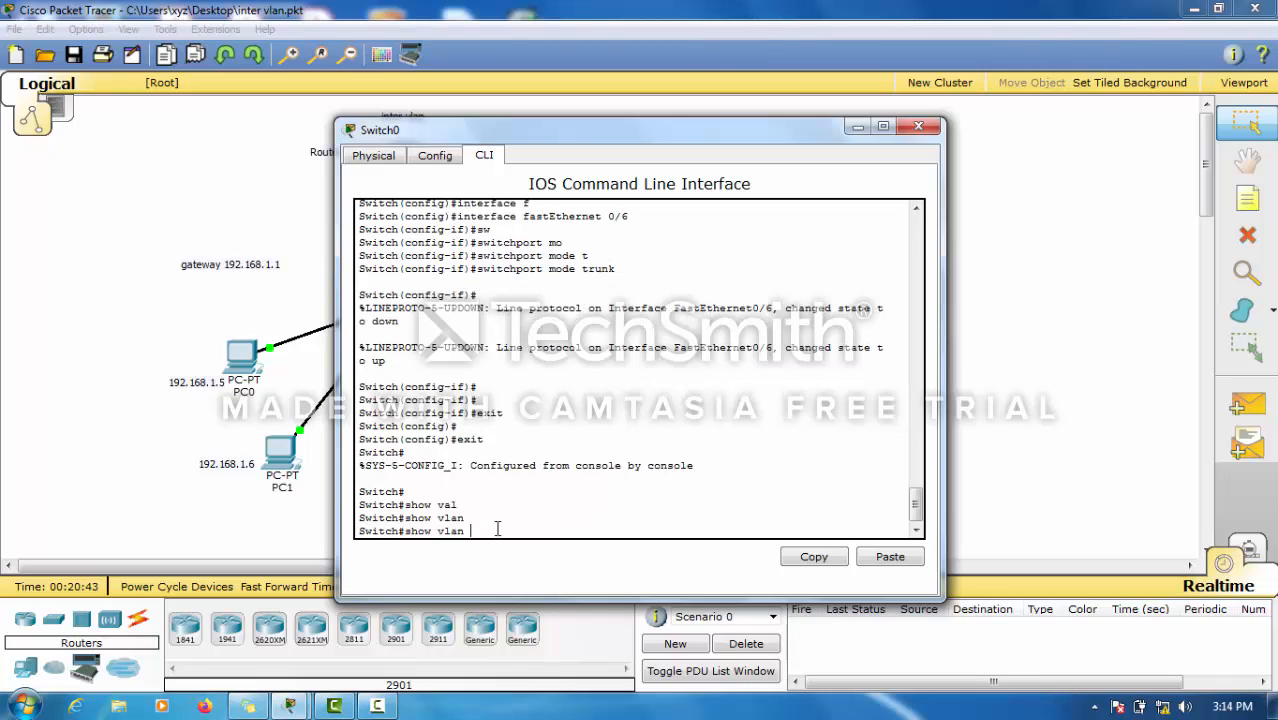
pyautogui.press('Return')
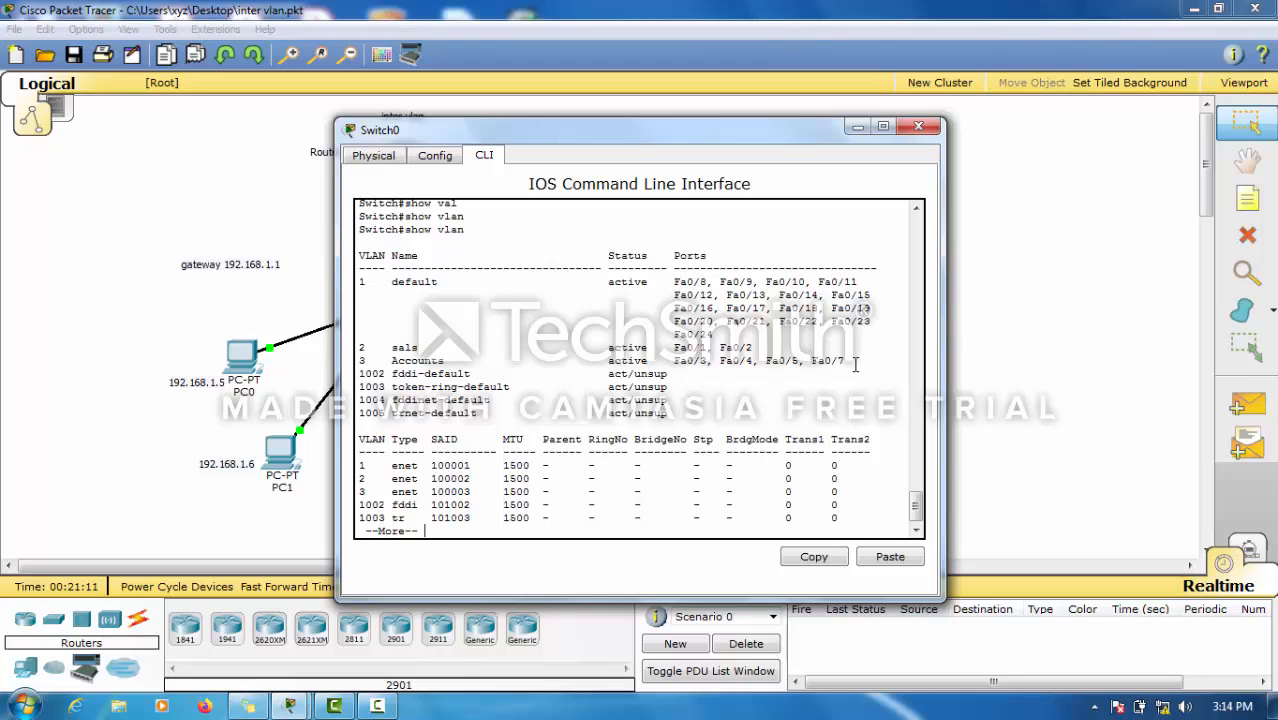
pyautogui.click(920, 128)
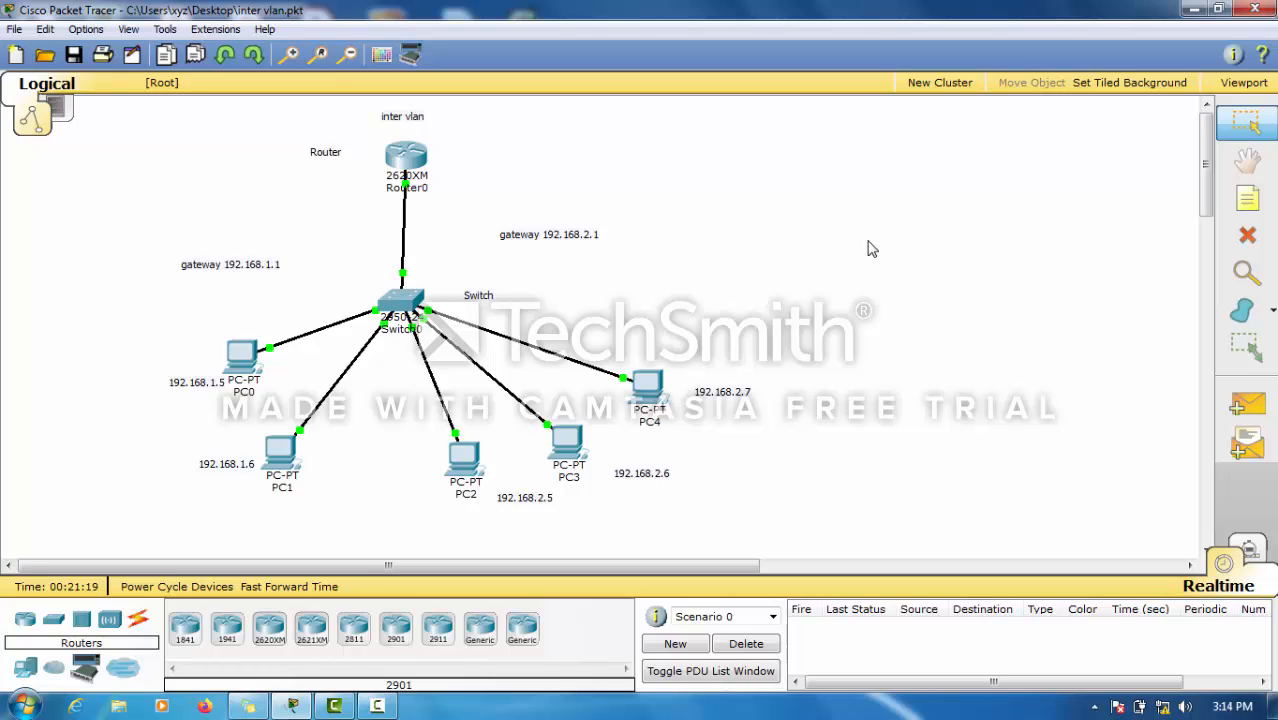
pyautogui.click(377, 707)
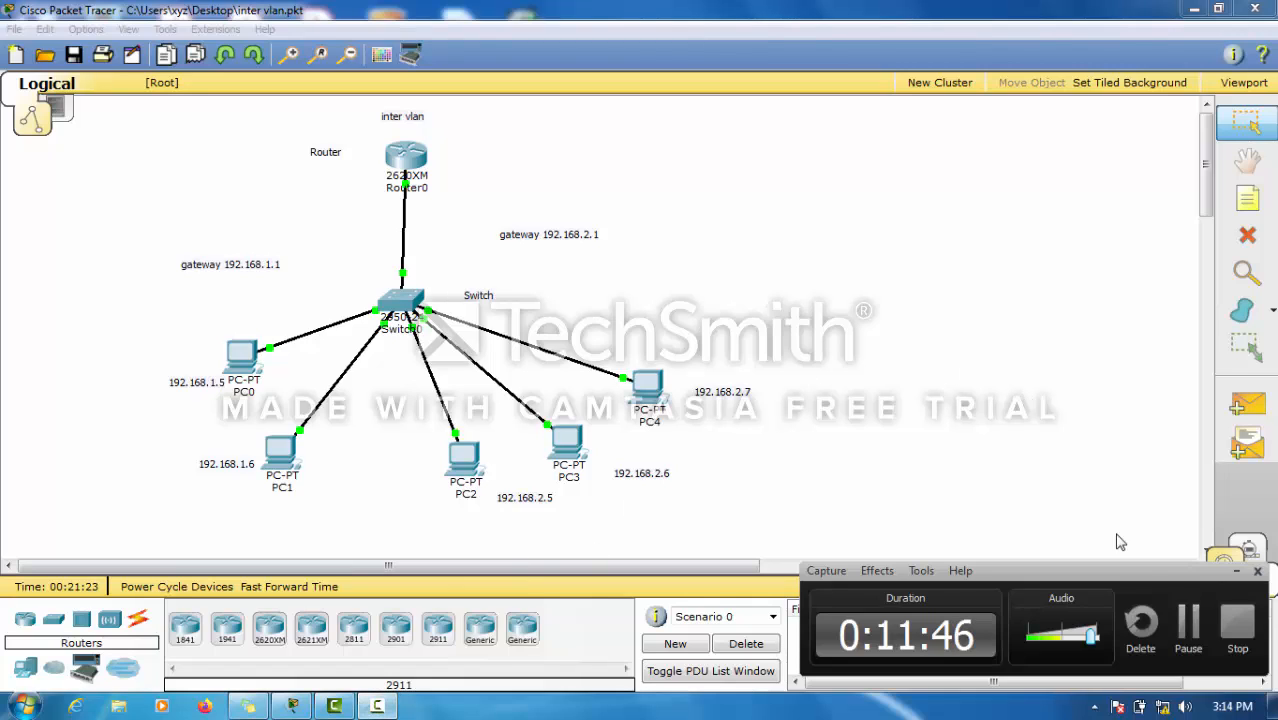